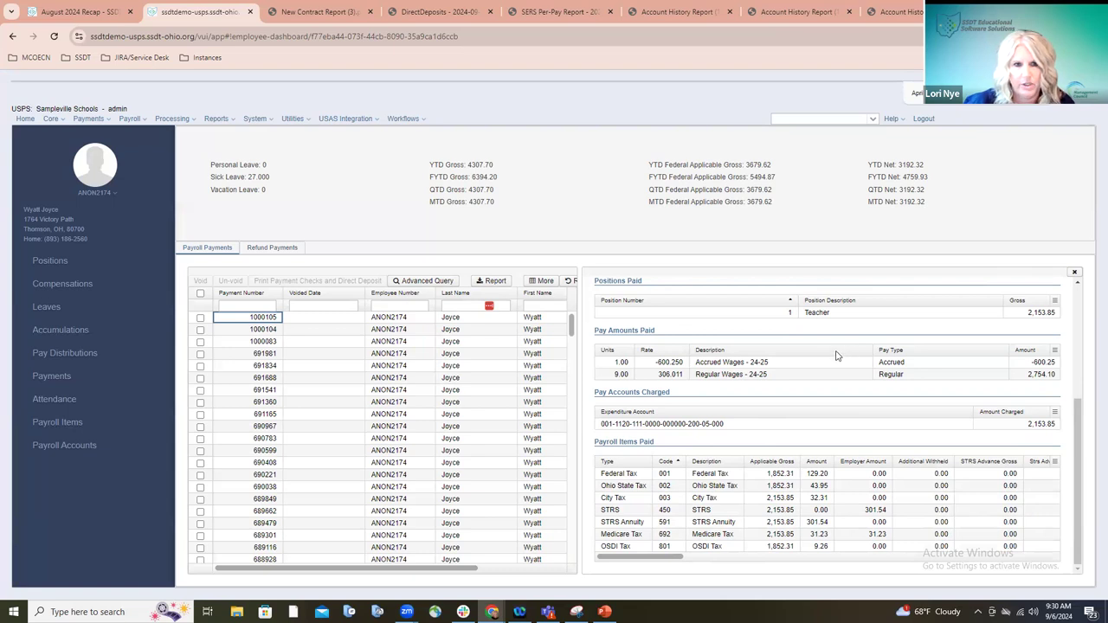
# Review the Current Deductions on the direct deposit notice, highlighting the *Annuity and Annuity entries
pyautogui.click(426, 13)
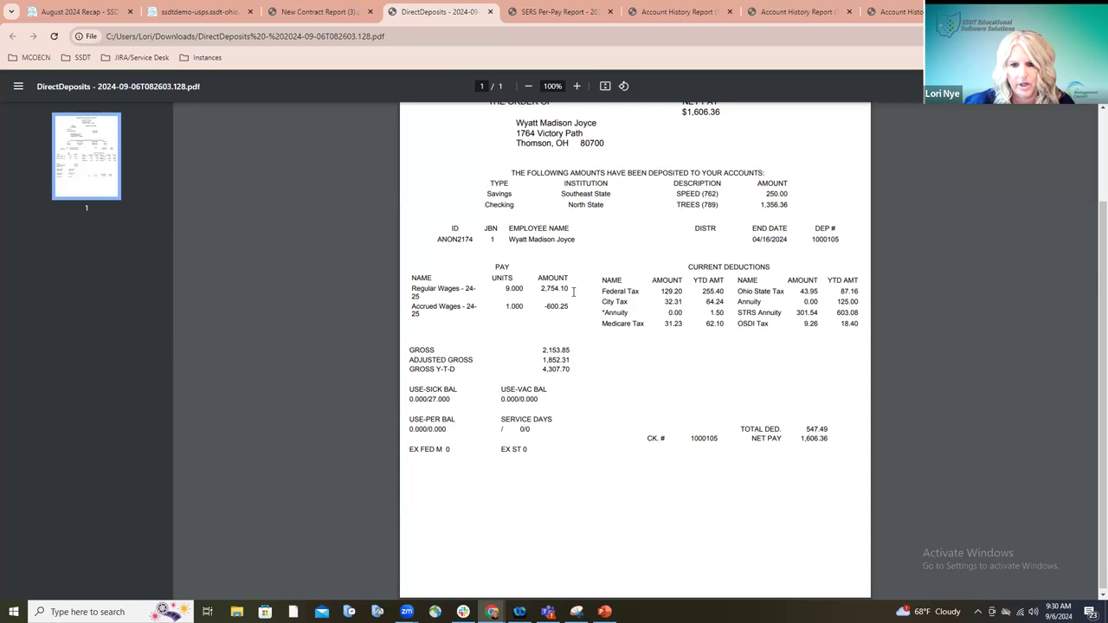
pyautogui.scroll(1, 648, 306)
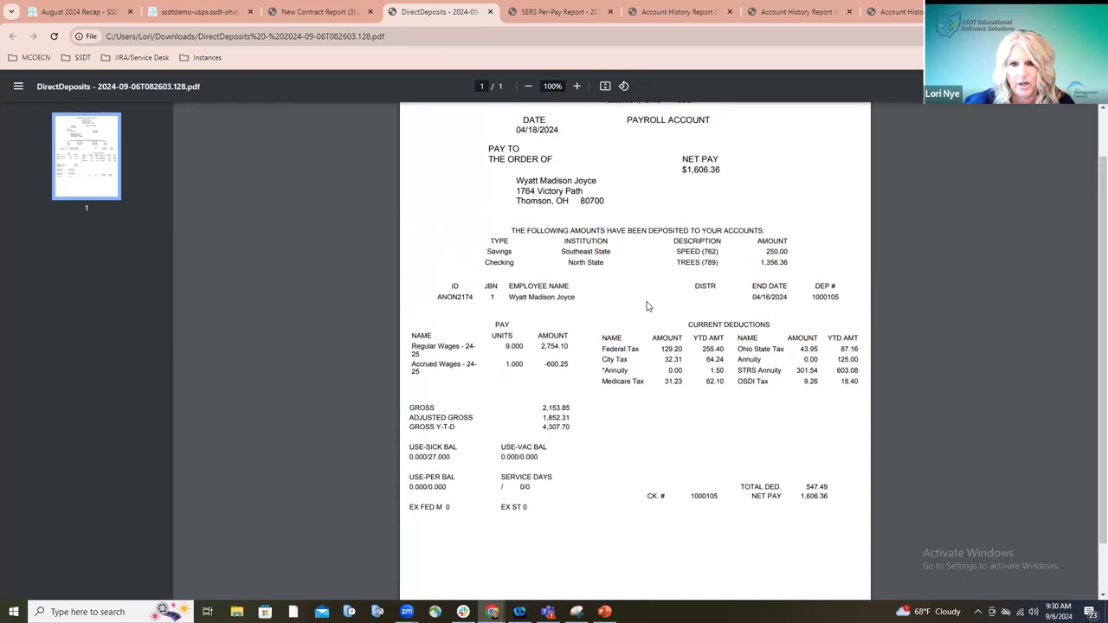
pyautogui.scroll(1, 648, 307)
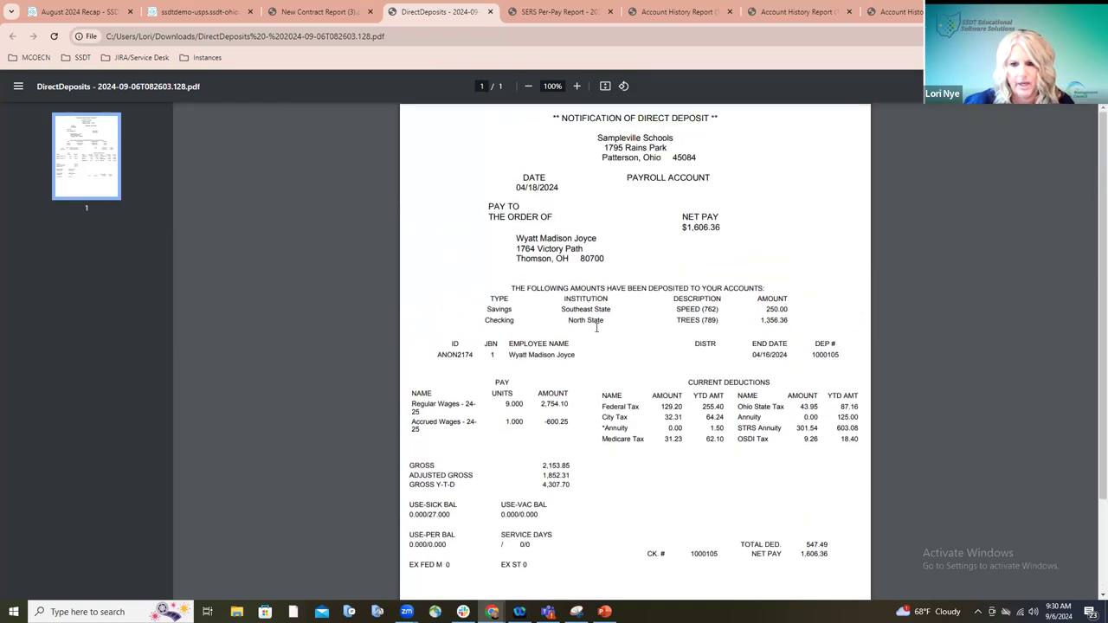
pyautogui.scroll(-1, 595, 328)
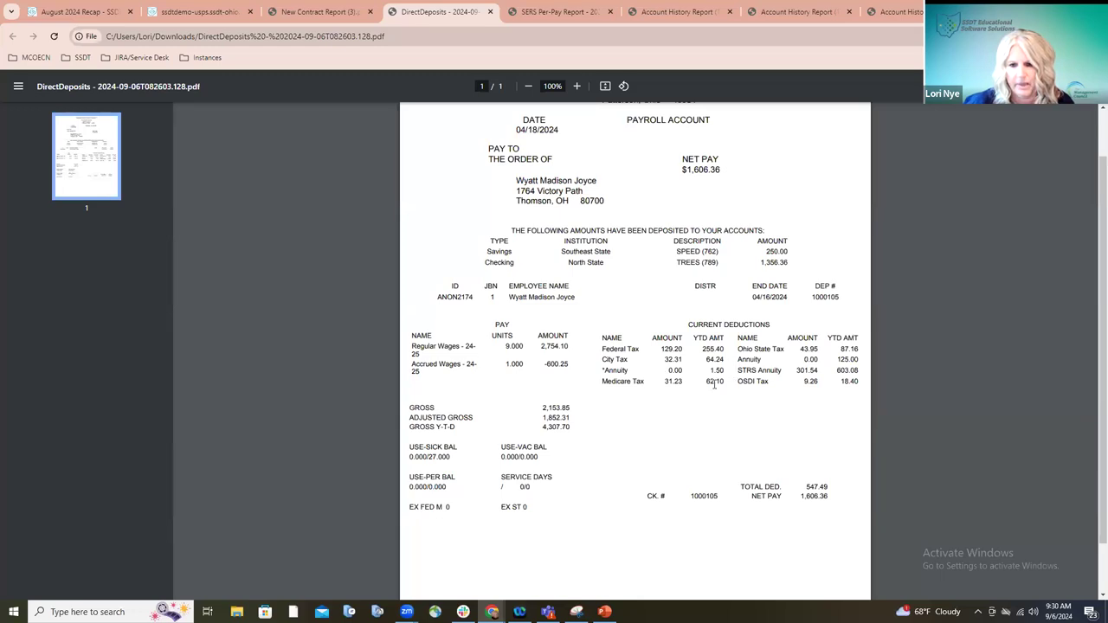
pyautogui.moveTo(604, 372); pyautogui.dragTo(630, 371)
pyautogui.moveTo(735, 363); pyautogui.dragTo(857, 358)
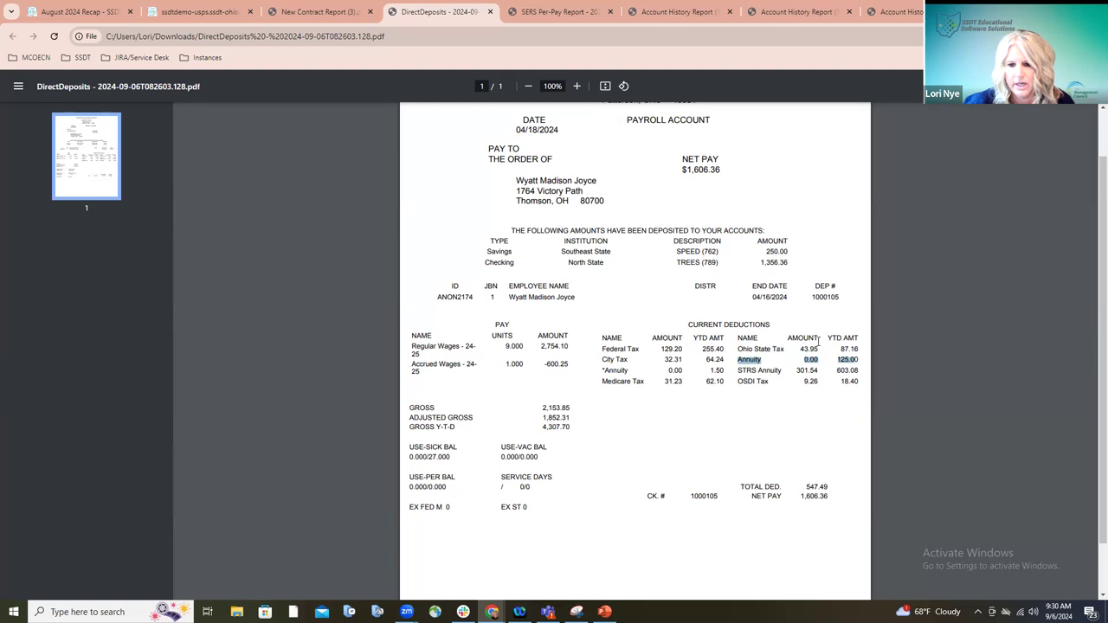
pyautogui.click(837, 367)
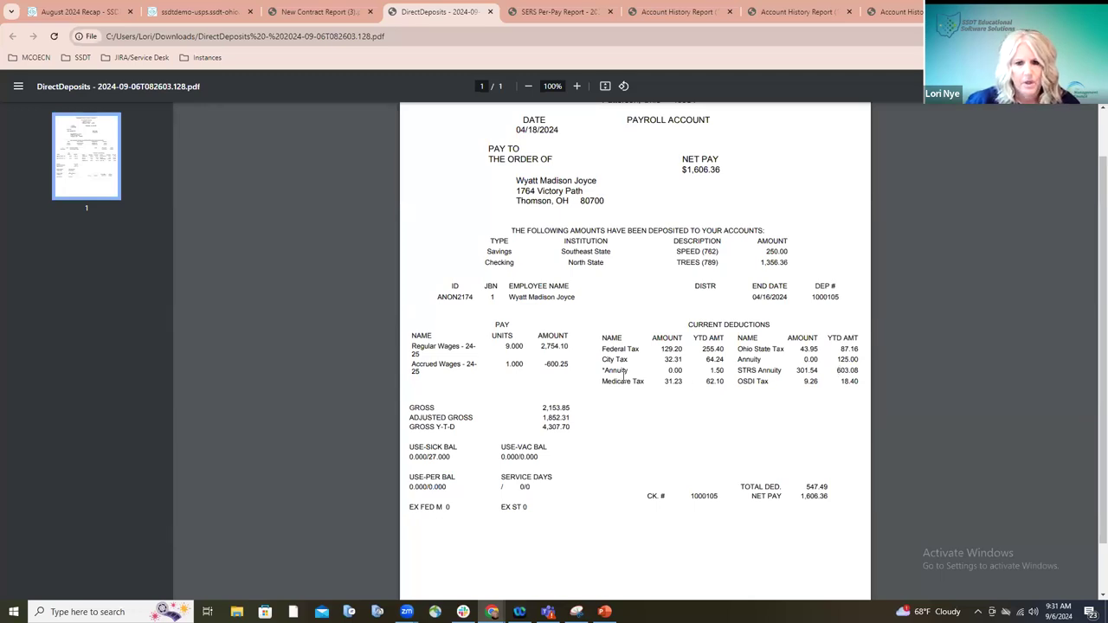
pyautogui.moveTo(602, 370); pyautogui.dragTo(630, 370)
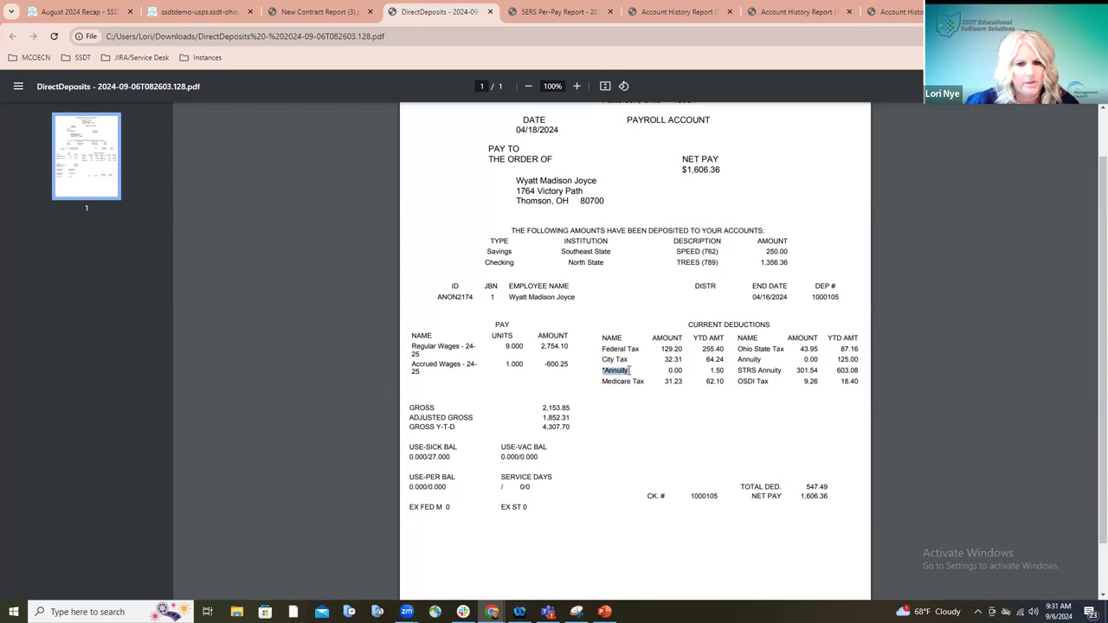
# Open Payroll Item Configuration in USPS and inspect the Print Employer Amount option of annuity code 542, Baxley Furnishings
pyautogui.click(215, 12)
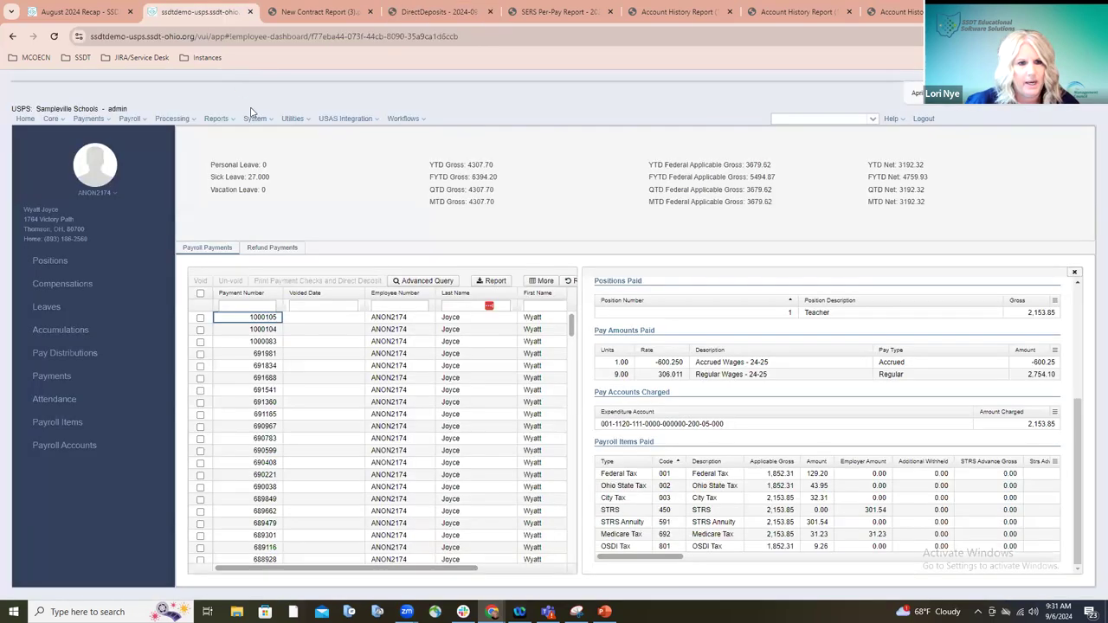
pyautogui.click(51, 119)
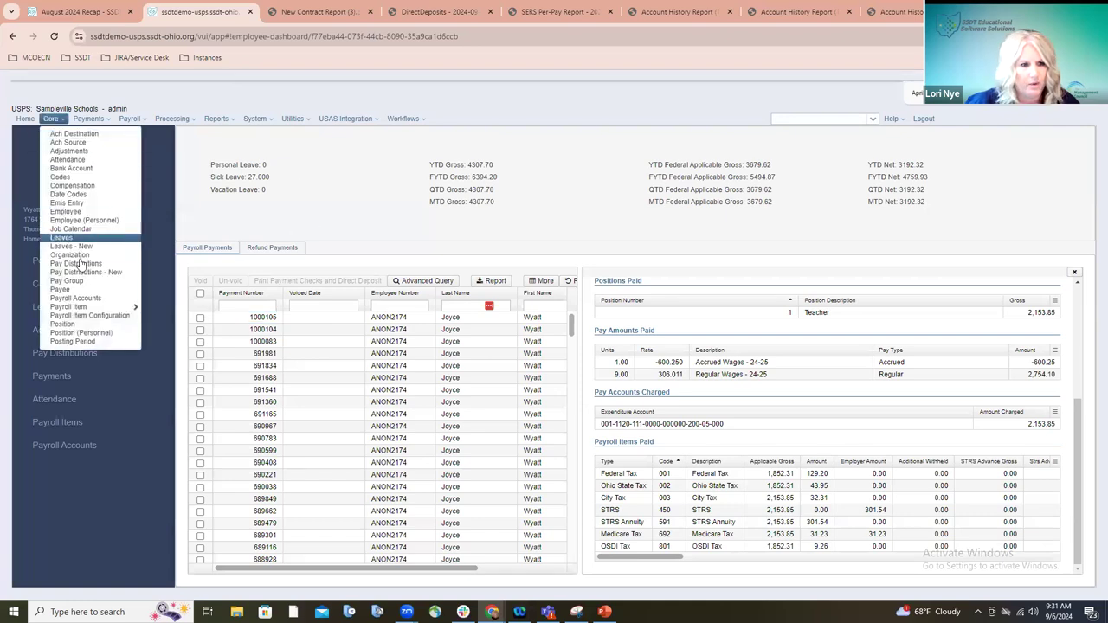
pyautogui.click(81, 317)
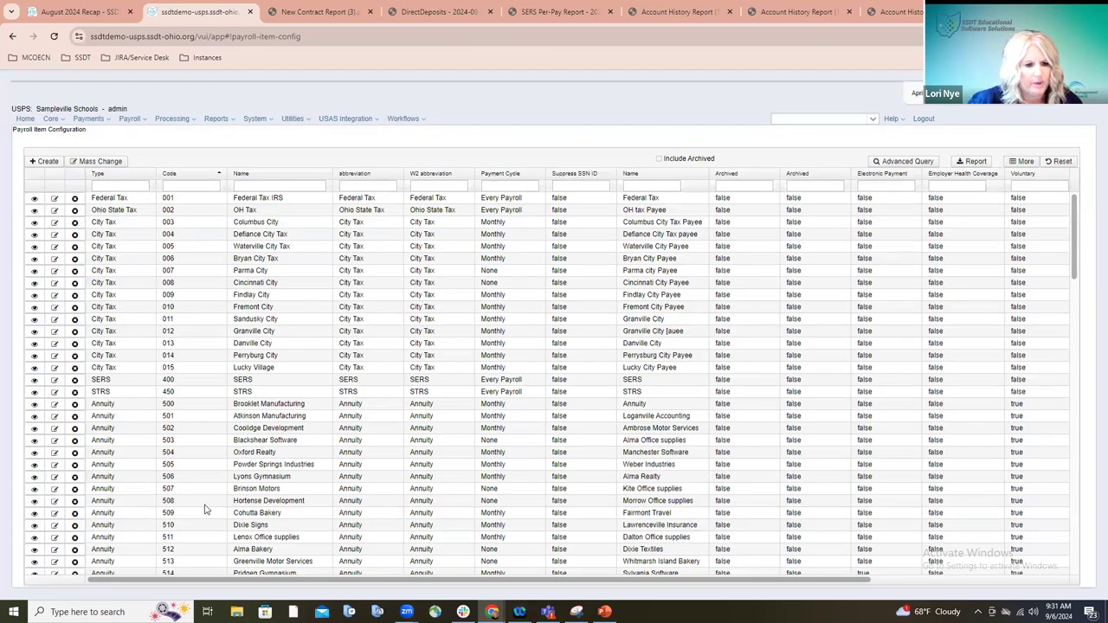
pyautogui.scroll(-4, 206, 505)
pyautogui.scroll(-1, 204, 503)
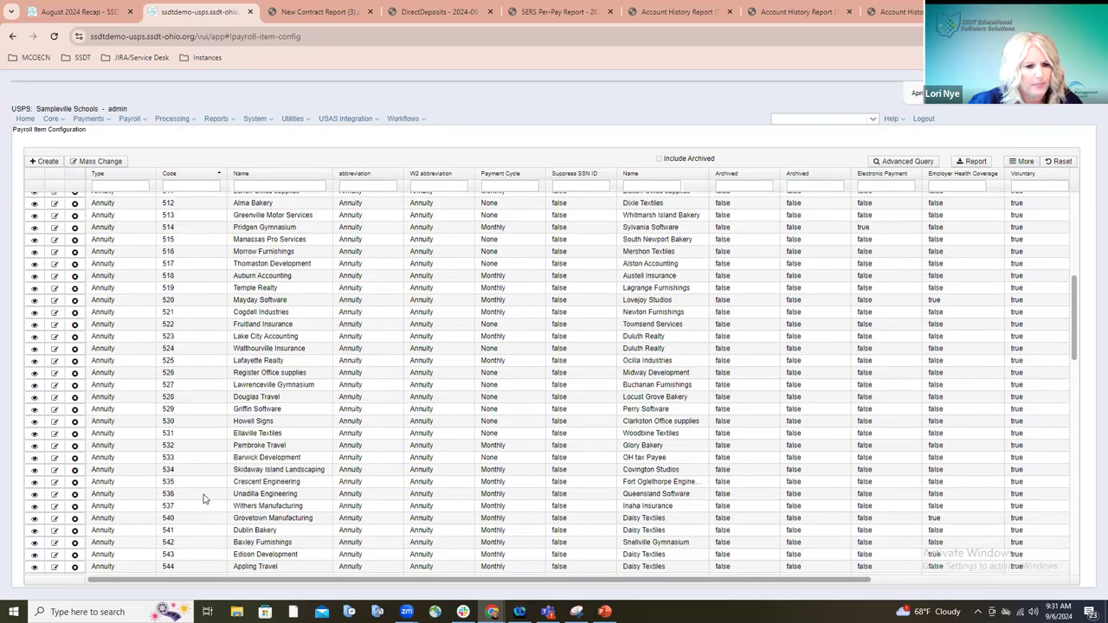
pyautogui.scroll(-1, 198, 500)
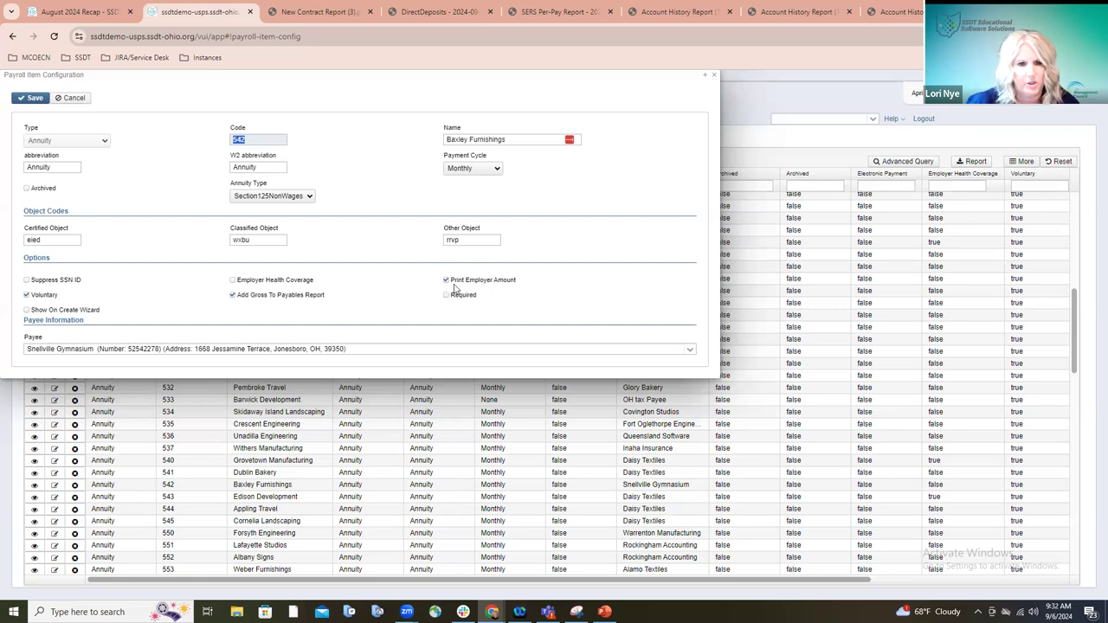
pyautogui.click(713, 75)
# Compare the *Annuity line on the direct deposit notice with the direct deposit notes in the August 2024 Recap
pyautogui.click(442, 11)
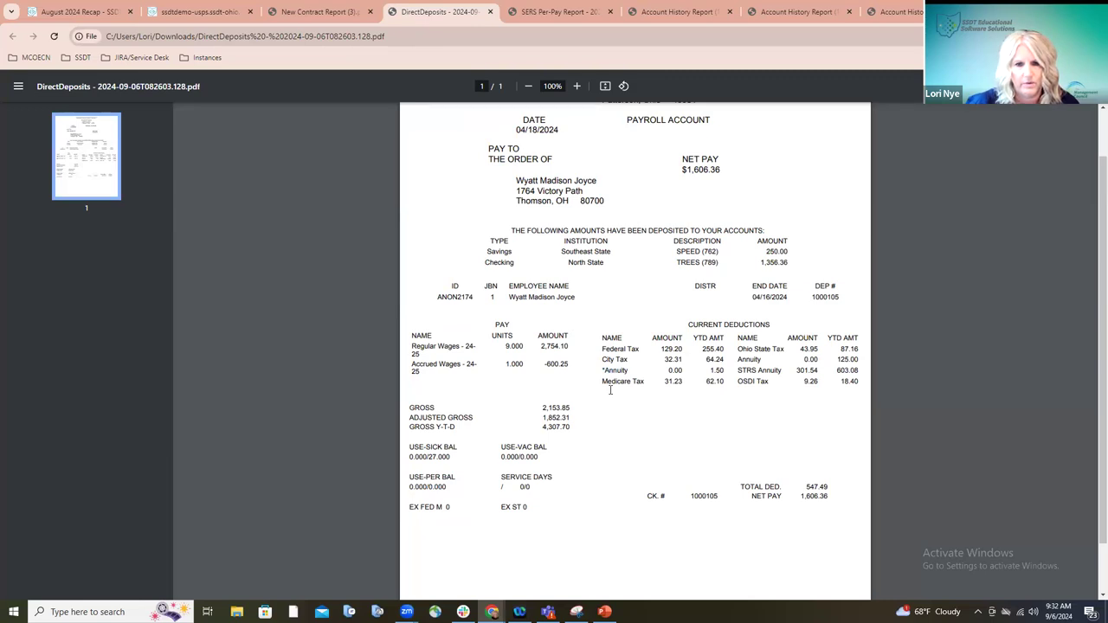
pyautogui.click(83, 12)
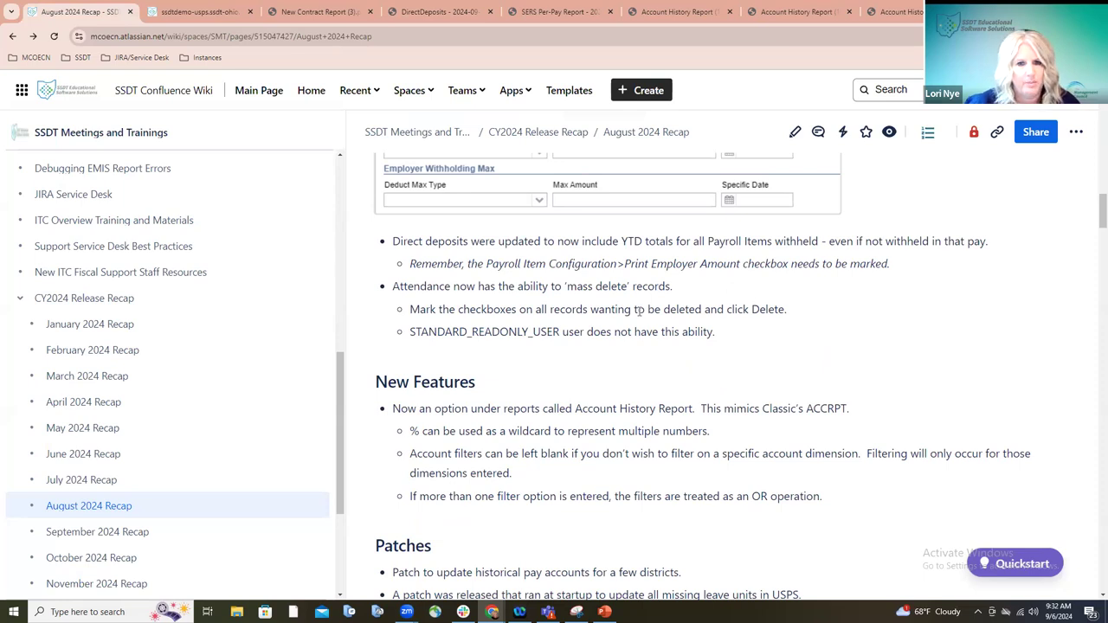
# Open the Attendance records in USPS, filter the Type by "atte", sort by Last Name and filter on the employee's last name
pyautogui.click(212, 12)
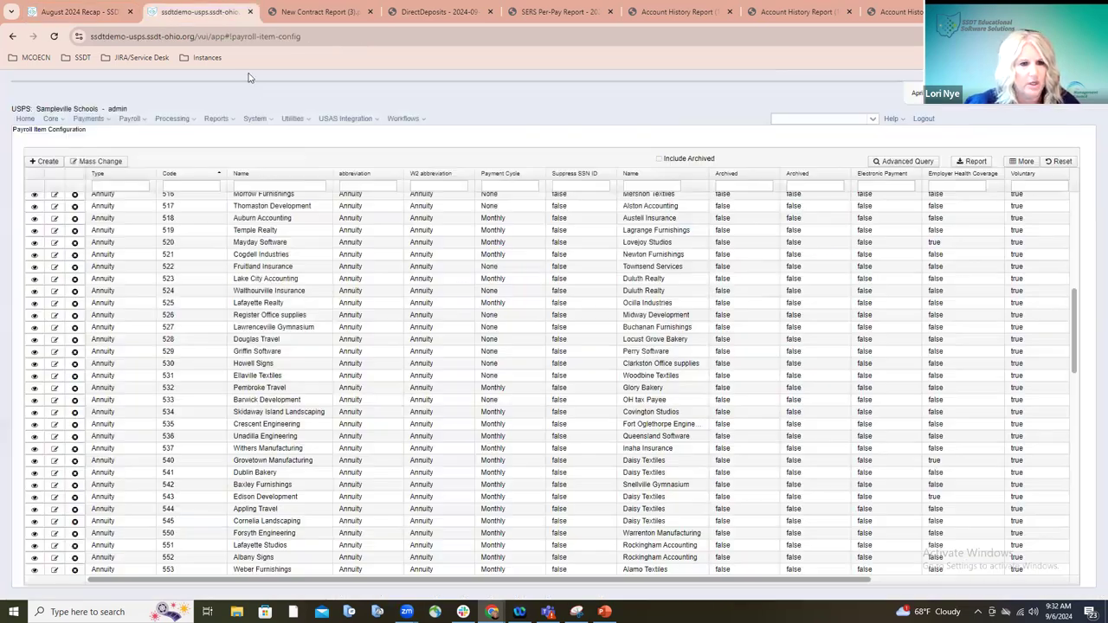
pyautogui.click(52, 121)
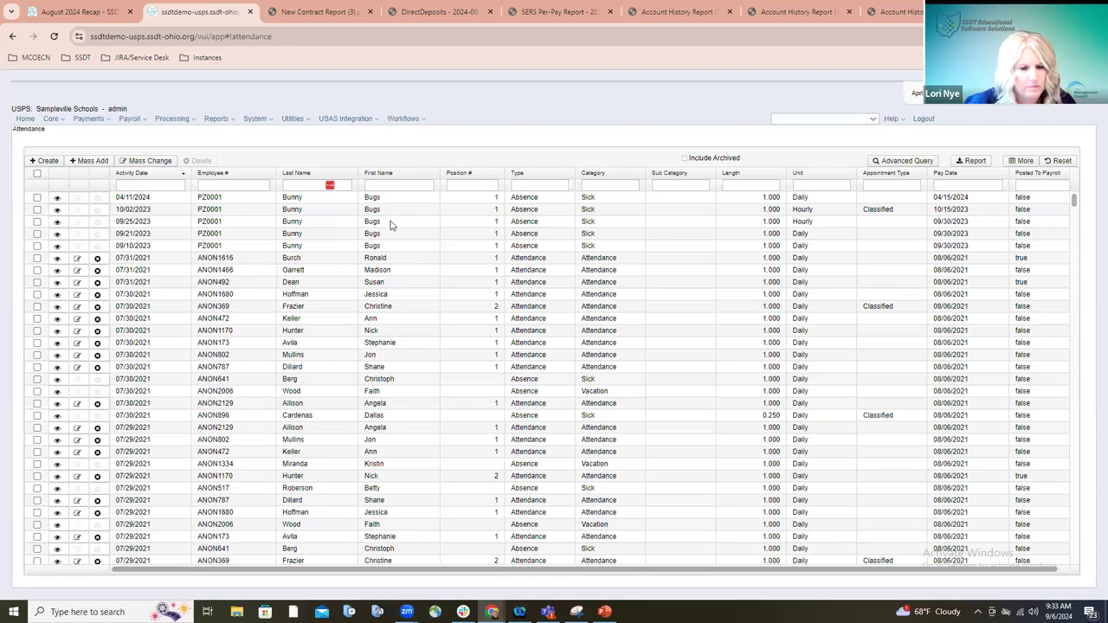
pyautogui.click(520, 184)
pyautogui.write('ab')
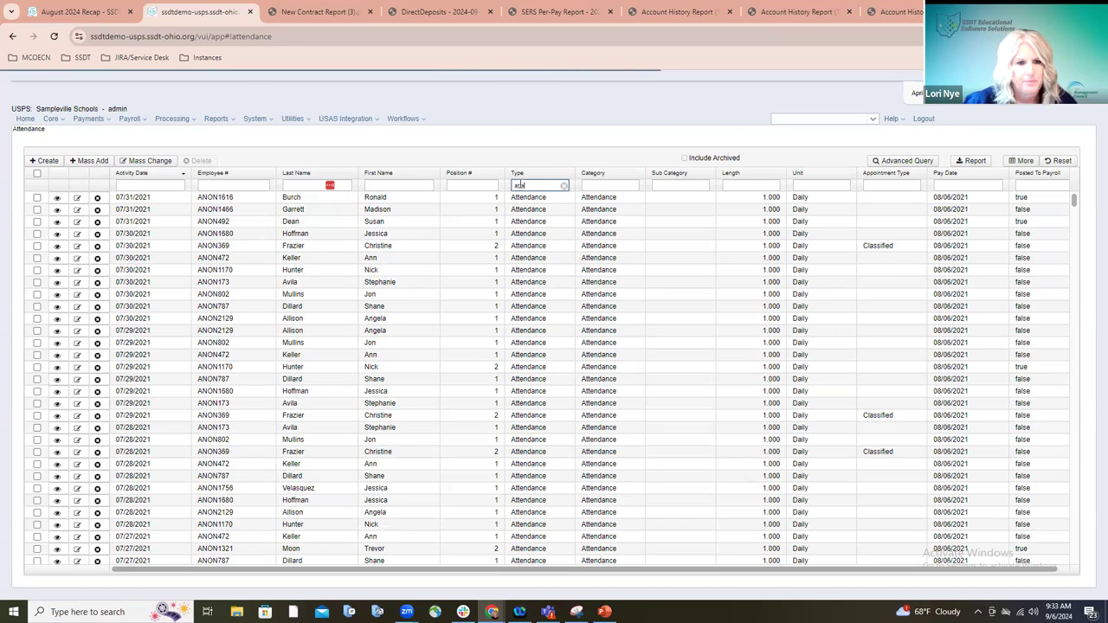
pyautogui.click(295, 174)
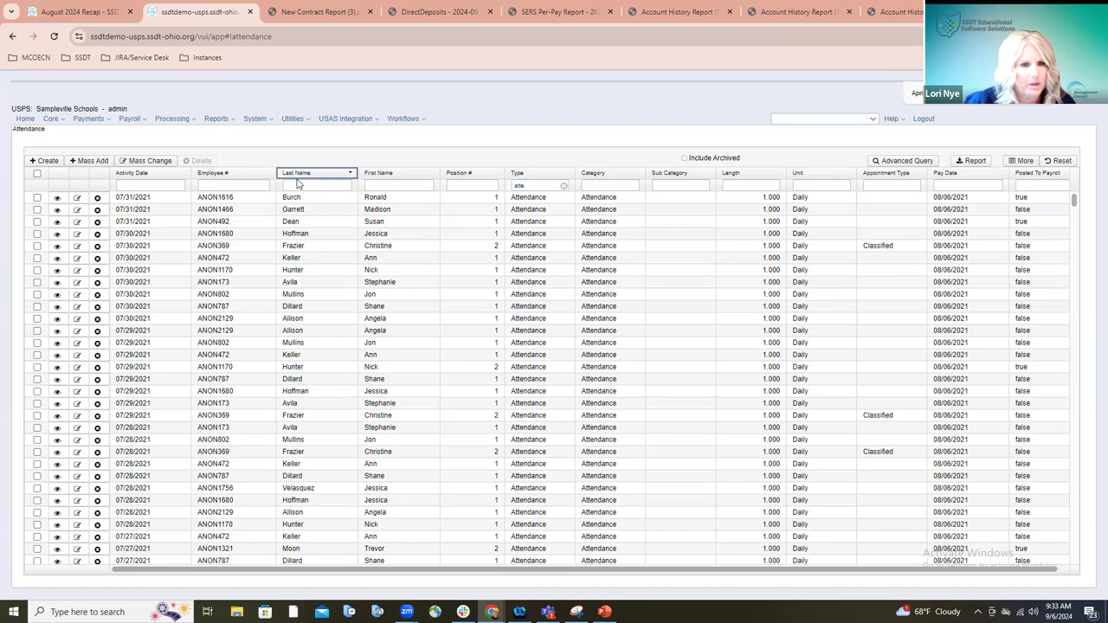
pyautogui.click(298, 187)
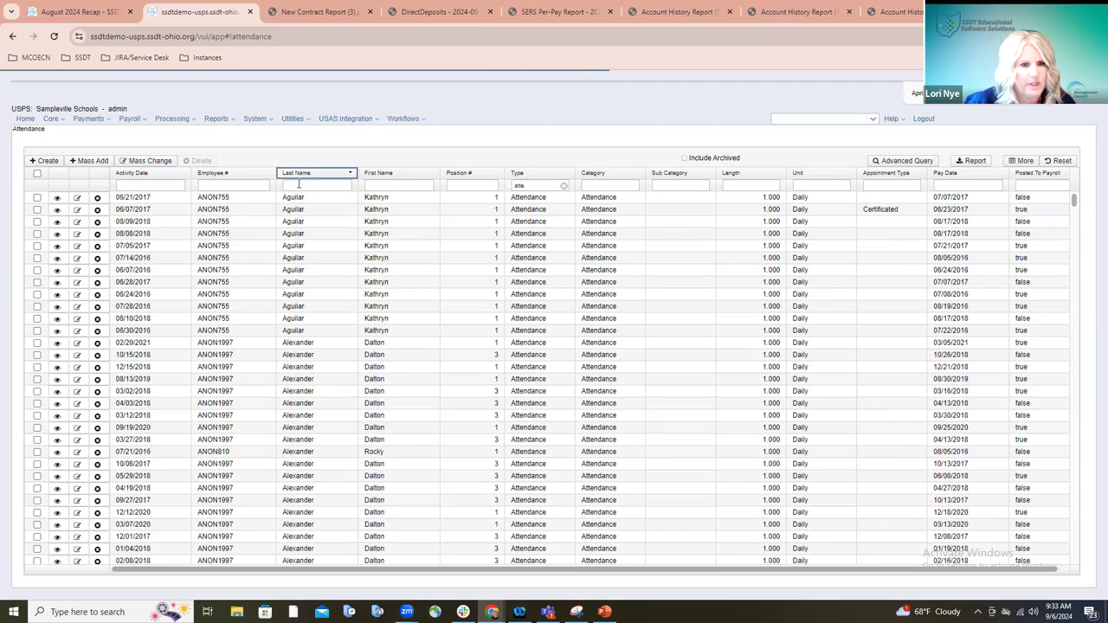
pyautogui.write('agui')
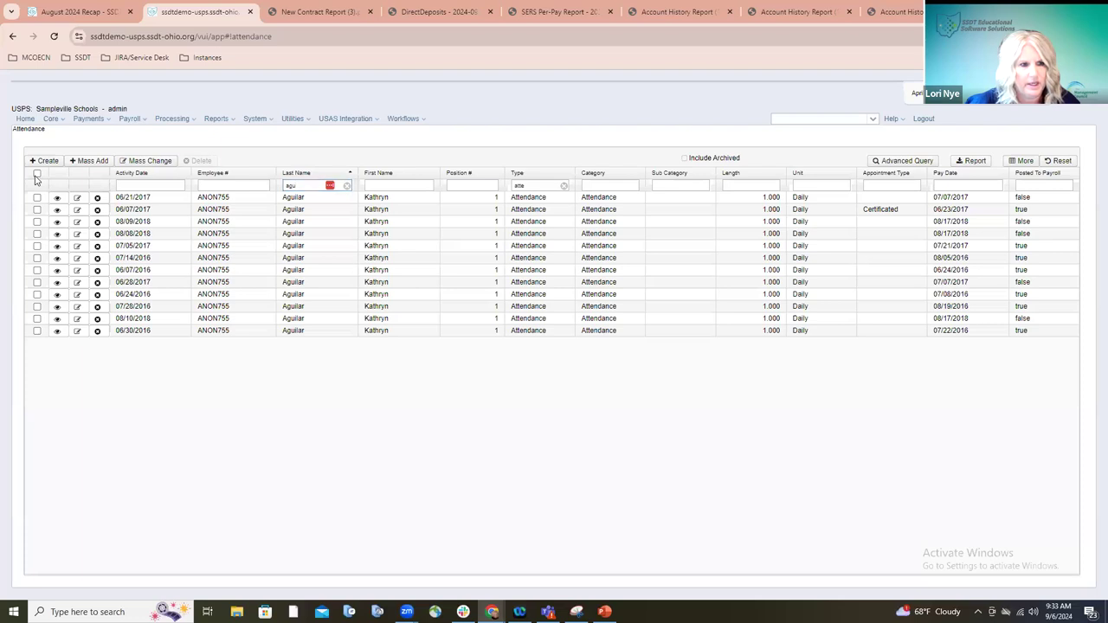
# Mass delete all of the filtered employee's attendance records
pyautogui.click(37, 175)
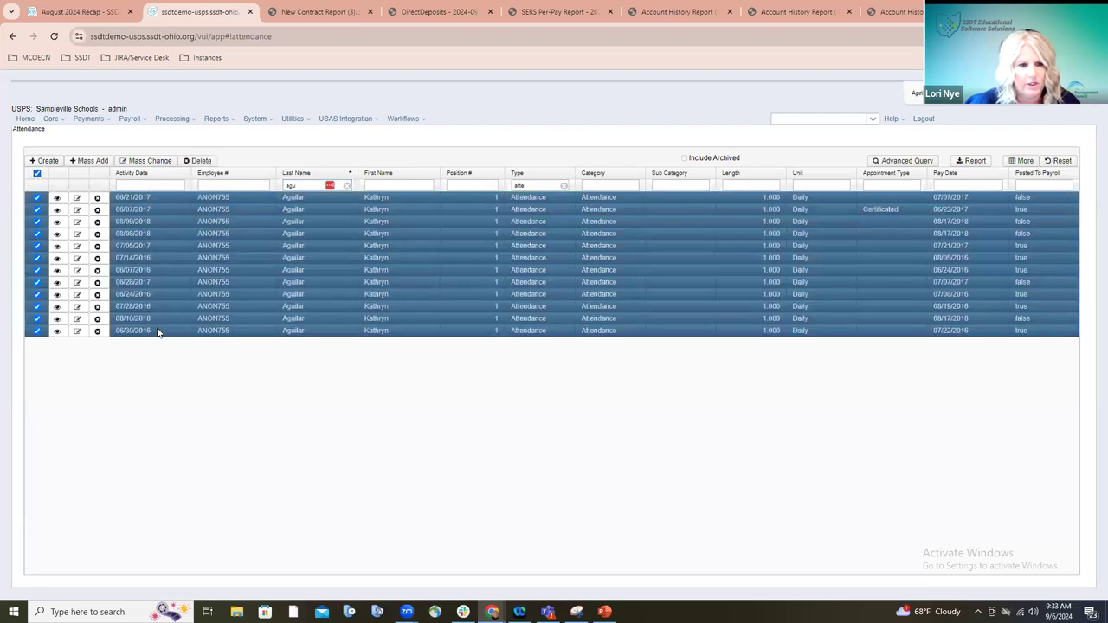
pyautogui.click(199, 161)
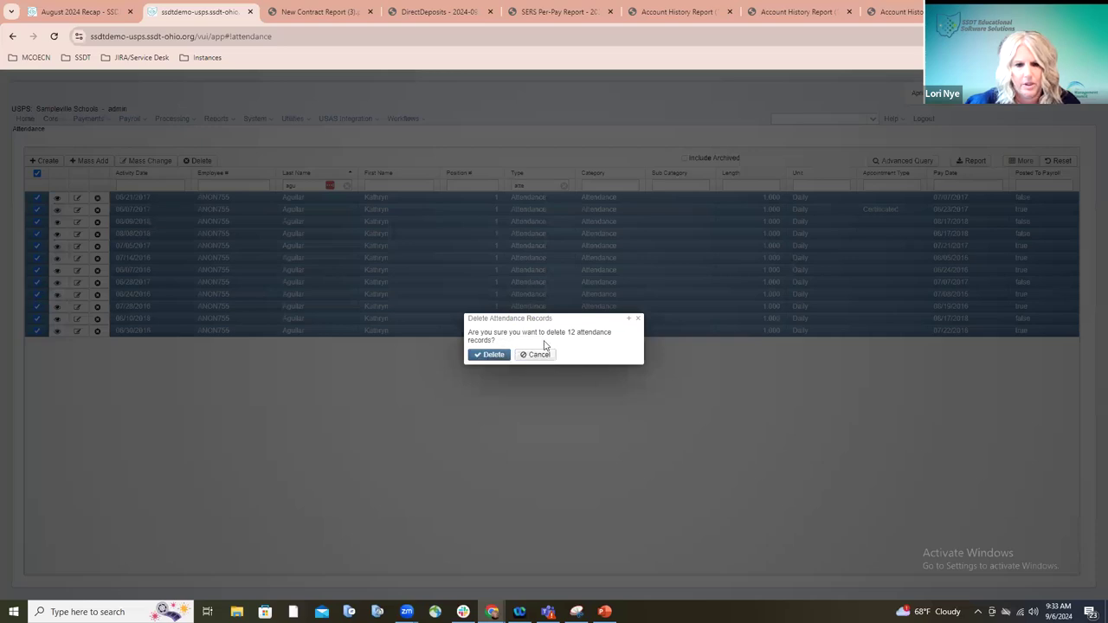
pyautogui.click(492, 355)
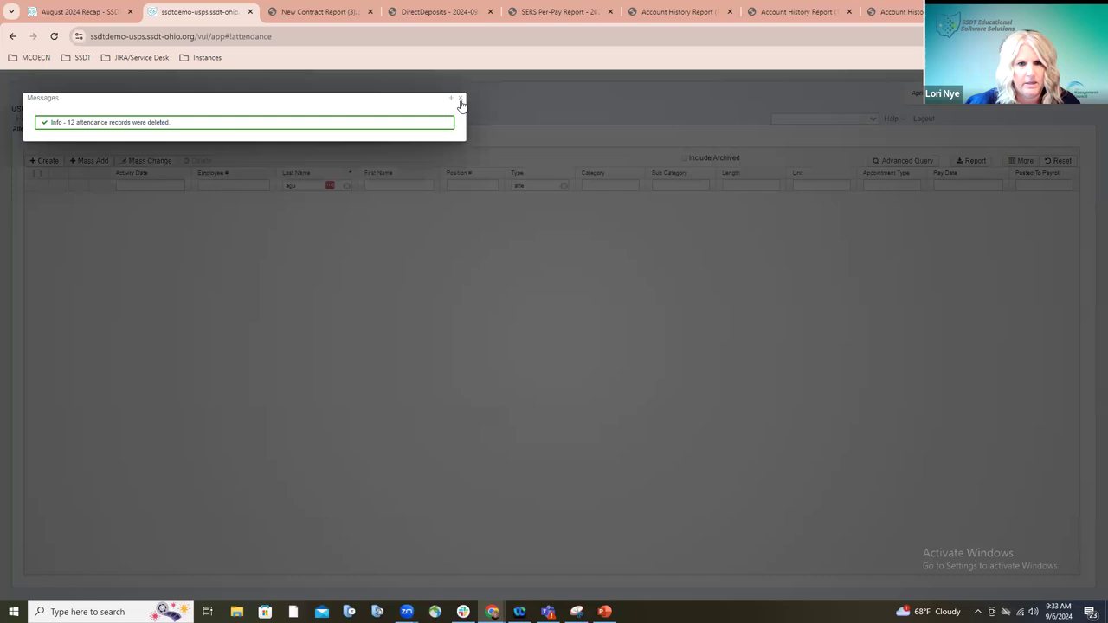
pyautogui.click(461, 100)
# Clear the Type filter and check the delete restriction on the employee's 03/21/2014 absence record
pyautogui.click(563, 185)
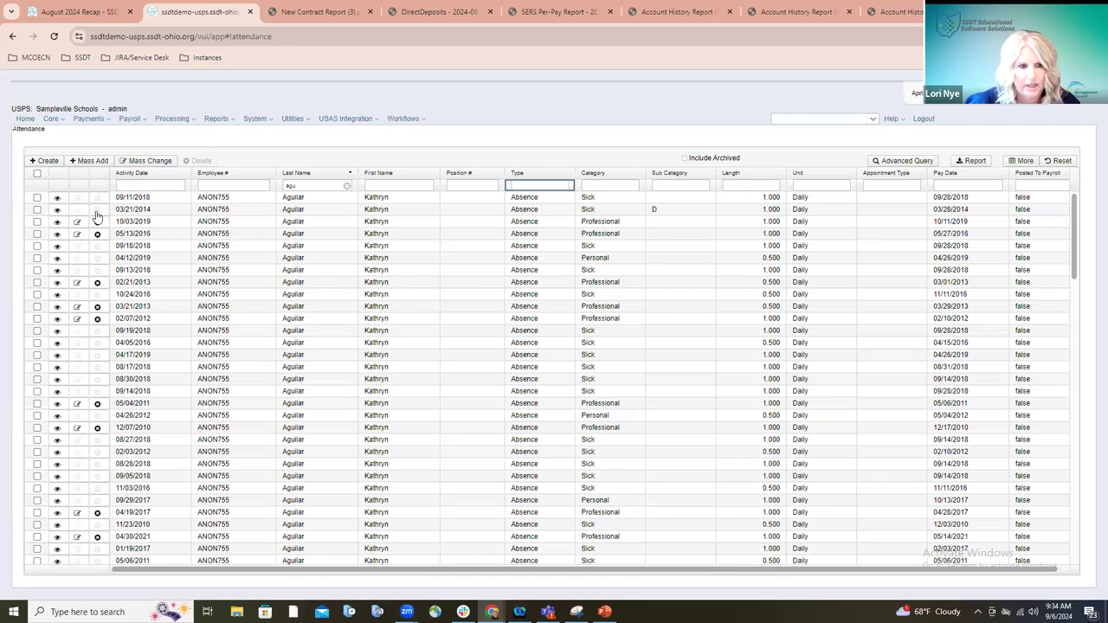
pyautogui.moveTo(103, 209)
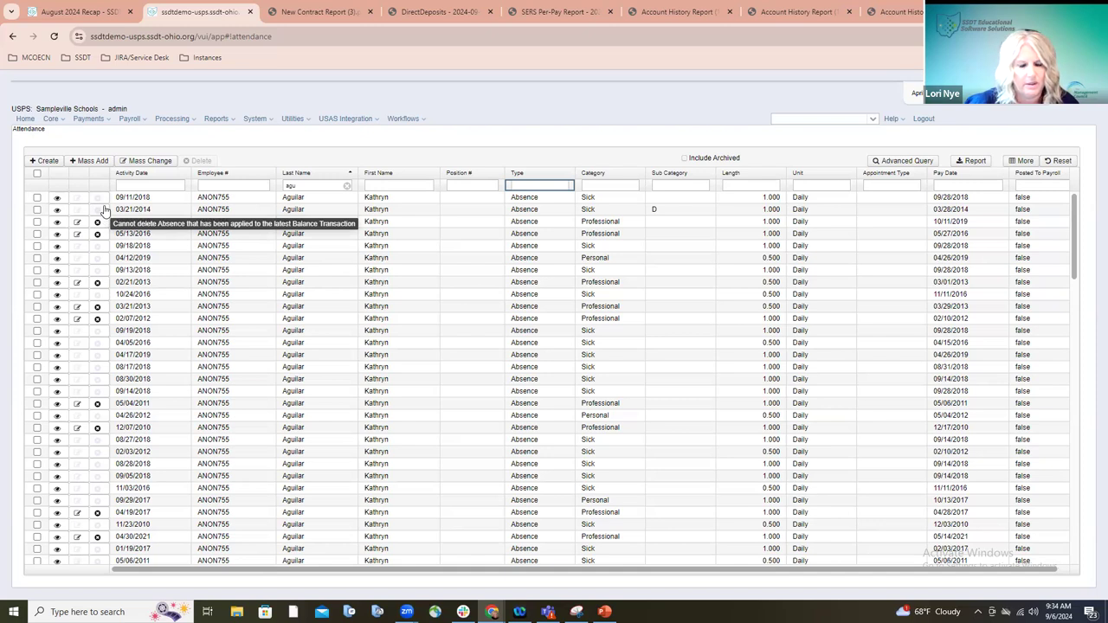
# Read the New Features notes about the Account History Report in the August 2024 Recap
pyautogui.click(85, 24)
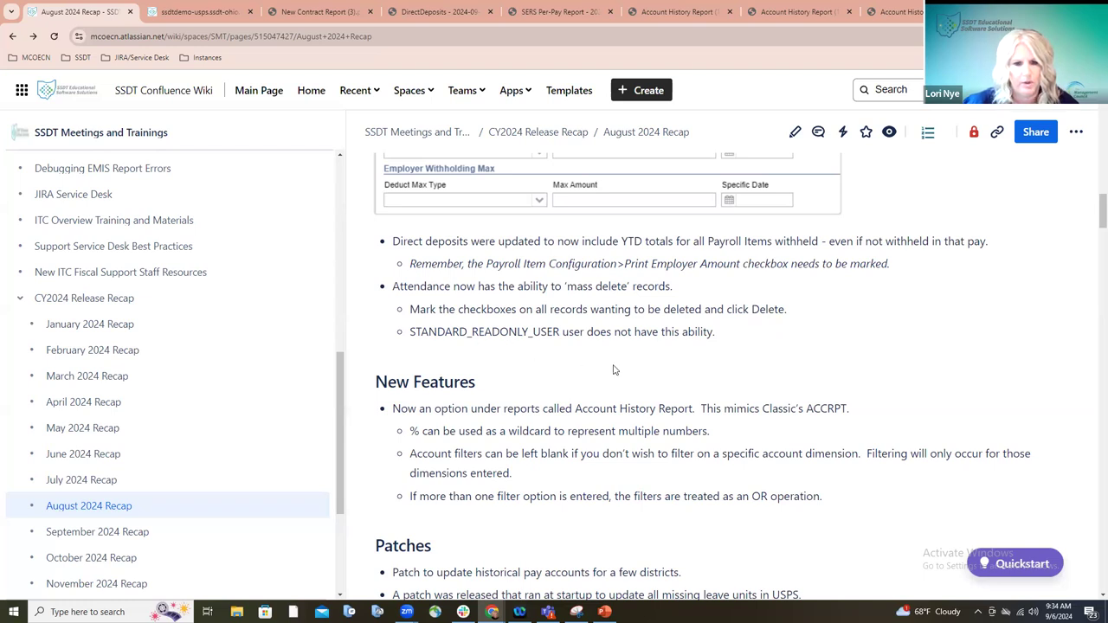
pyautogui.scroll(-3, 611, 369)
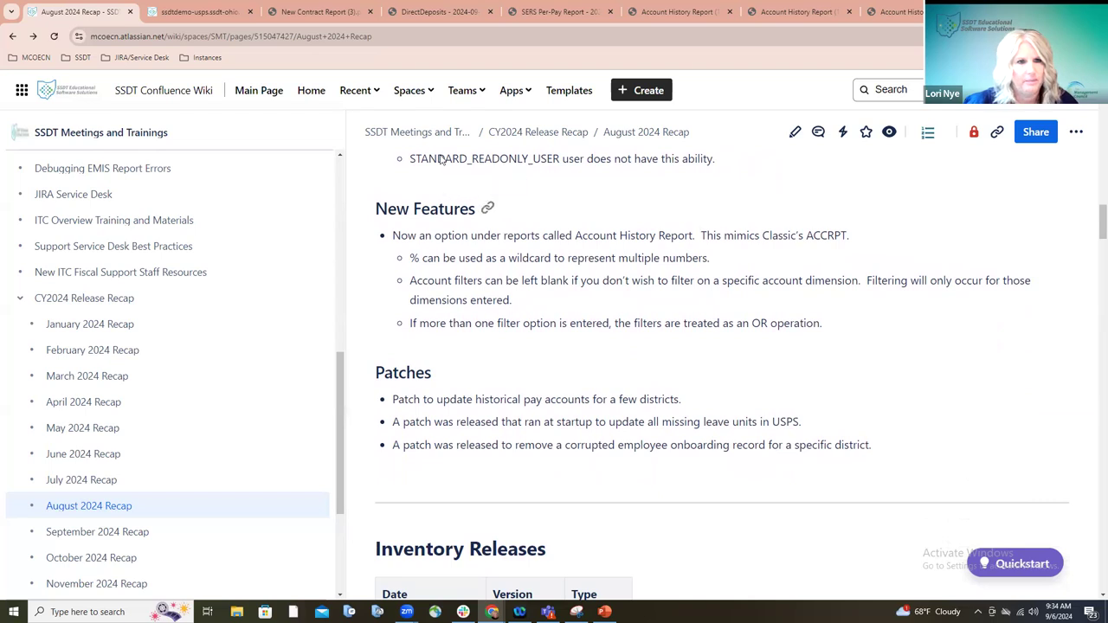
# Locate the Account History Report among the USPS reports and look through the home page's list for the SSDT versions
pyautogui.click(234, 14)
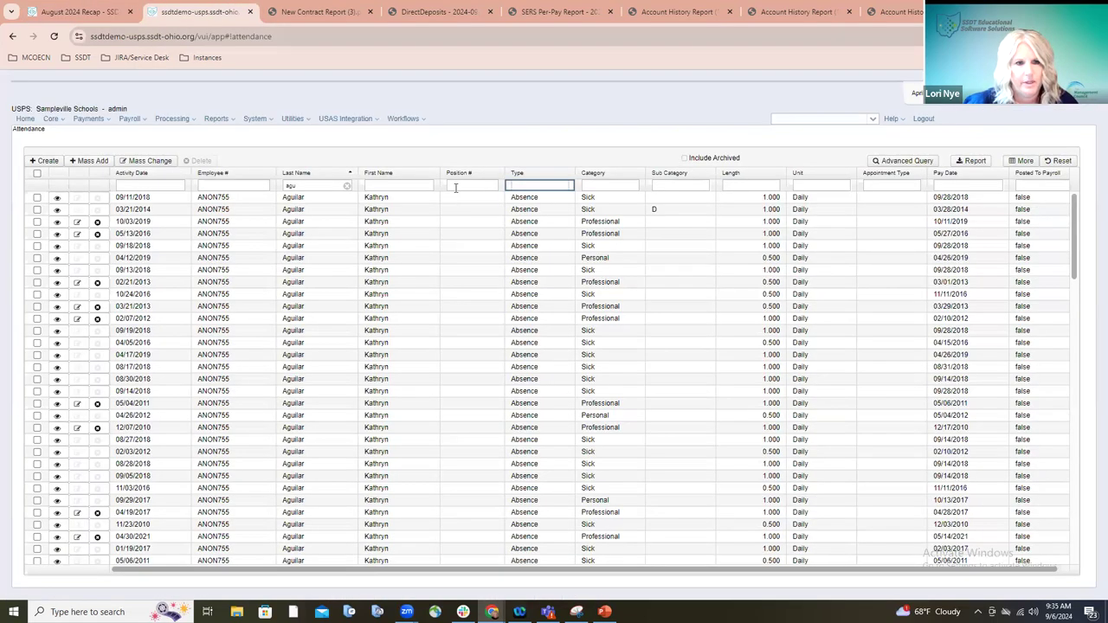
pyautogui.click(224, 121)
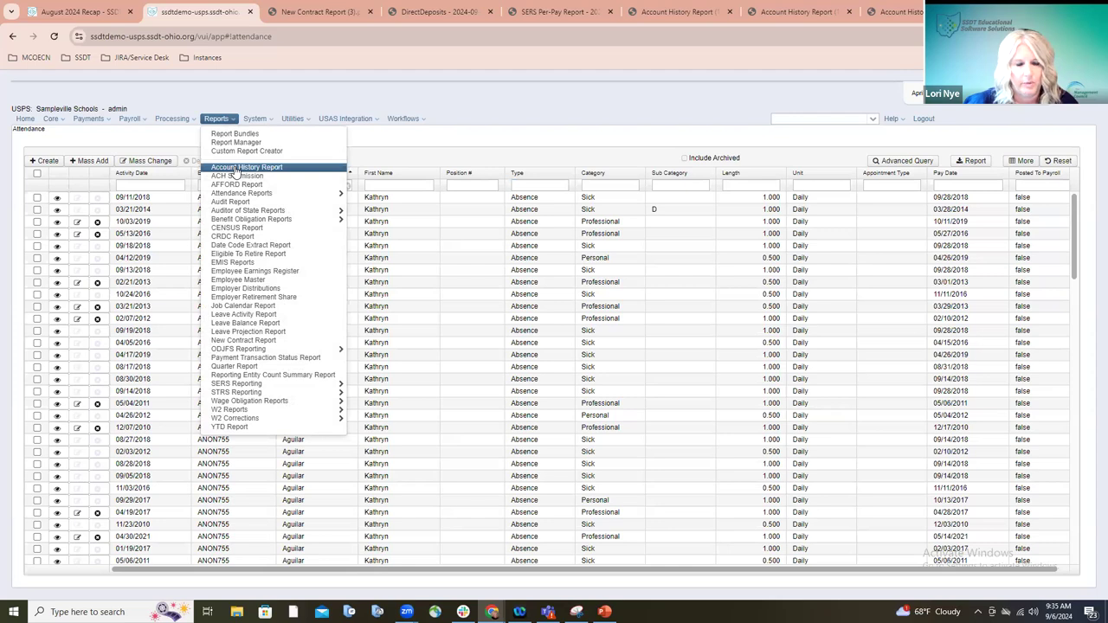
pyautogui.click(25, 119)
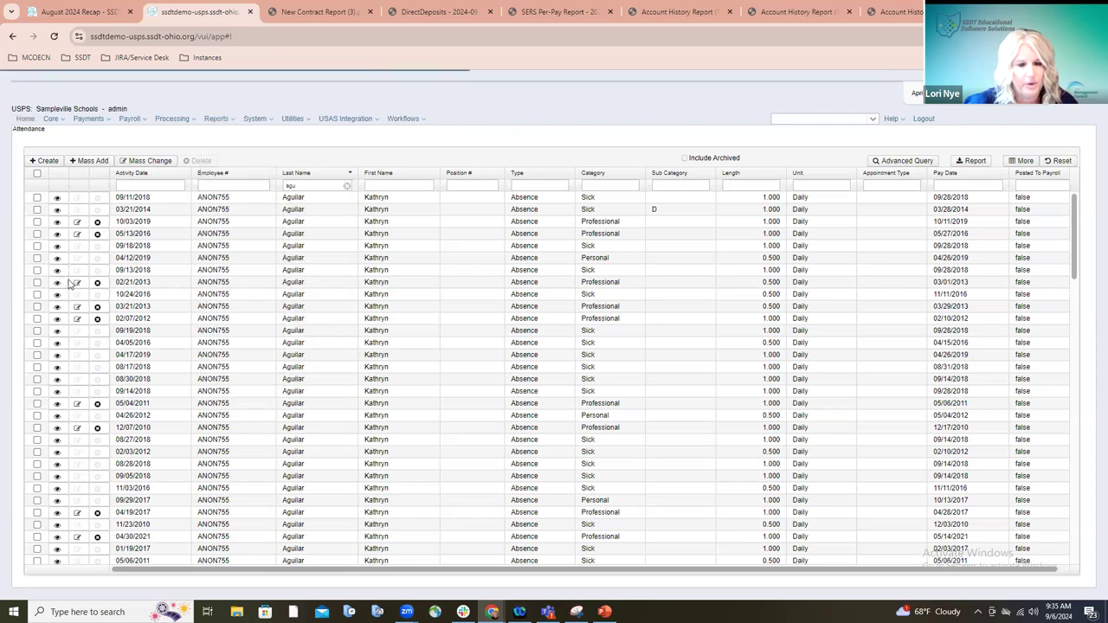
pyautogui.scroll(-3, 102, 421)
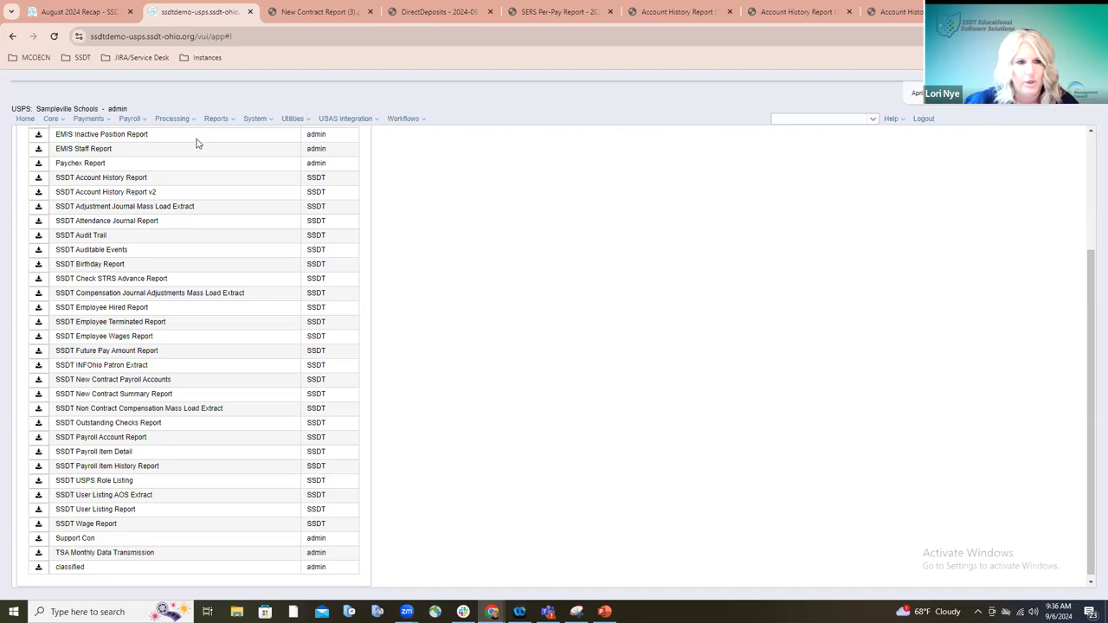
# Open the Account History Report options, review the date, employee and account filters, and view the generated Account History Report (10).pdf
pyautogui.click(218, 120)
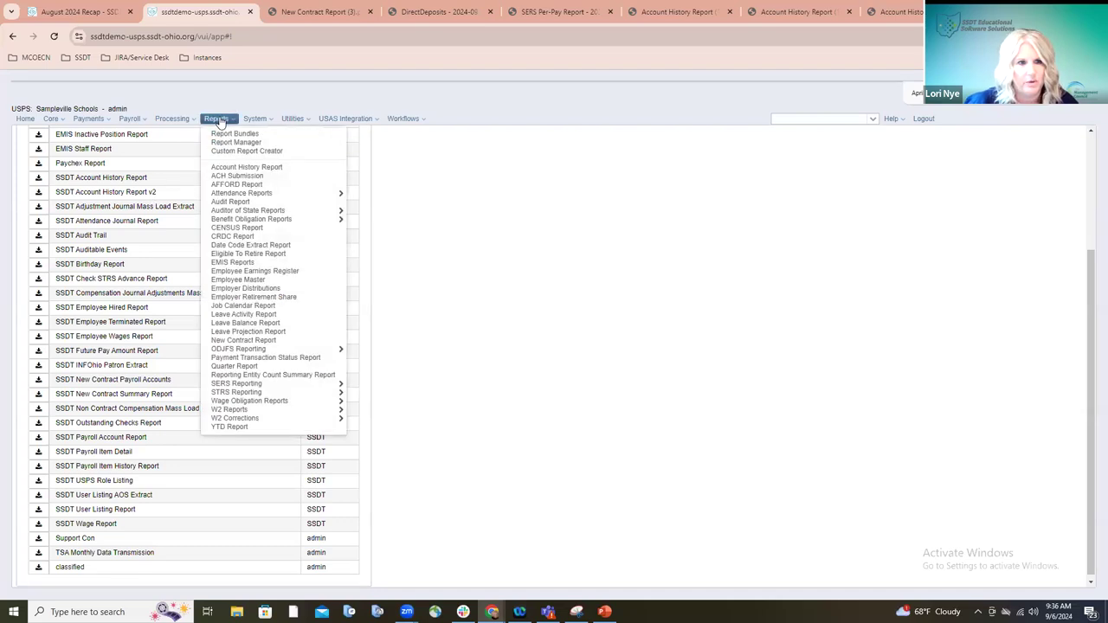
pyautogui.click(219, 167)
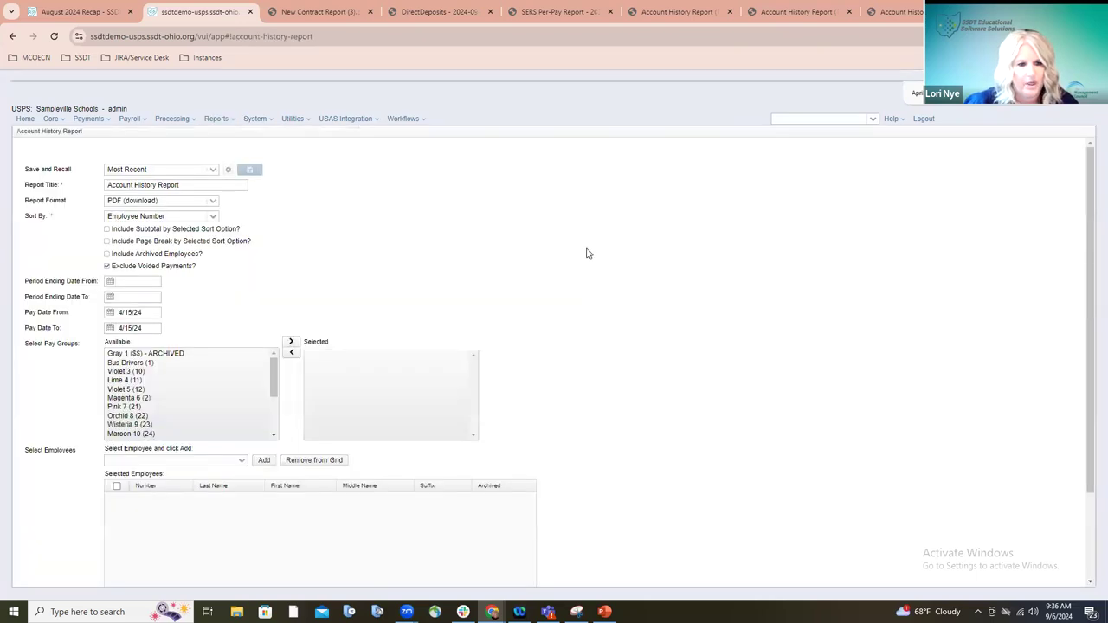
pyautogui.scroll(-3, 586, 252)
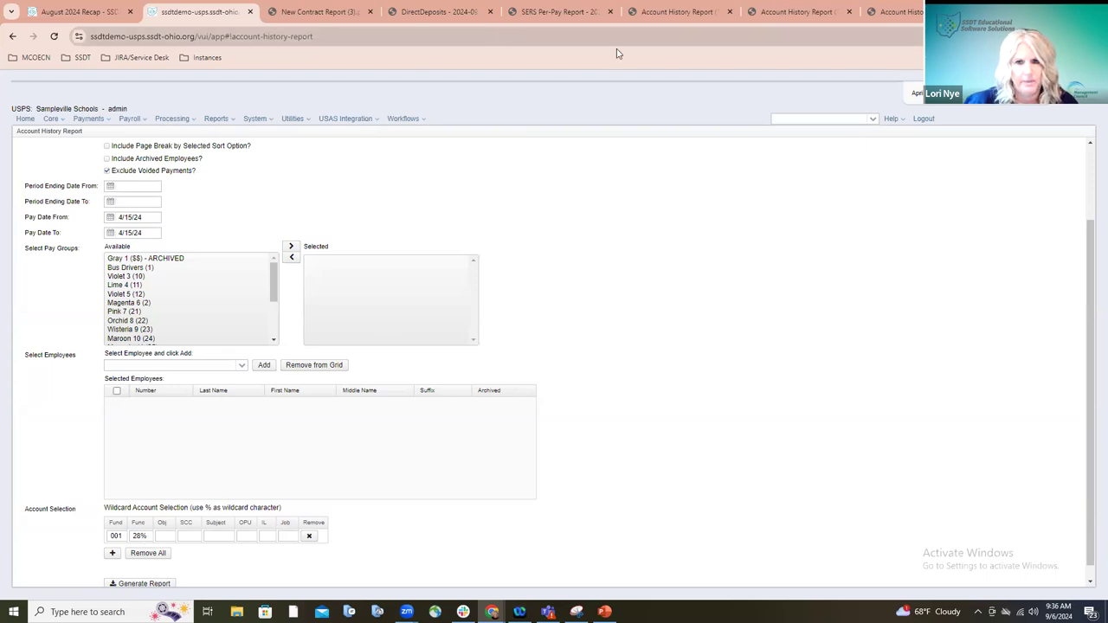
pyautogui.click(671, 17)
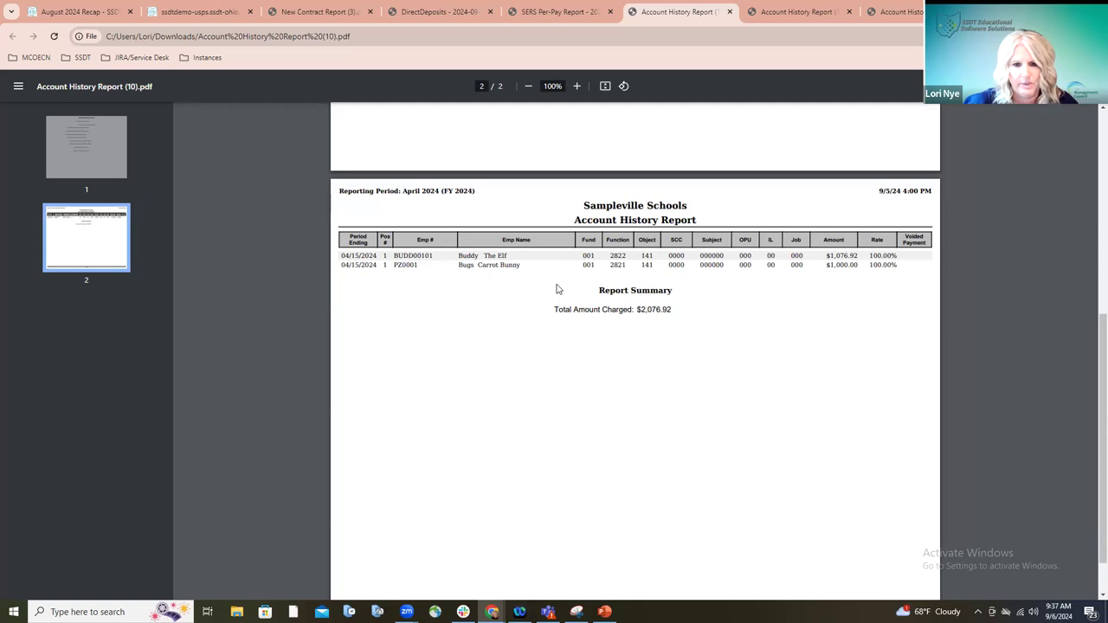
# View Account History Report (11).pdf, checking its selected options and the charges reported for the 001-2822 account filter
pyautogui.click(776, 19)
pyautogui.scroll(2, 684, 366)
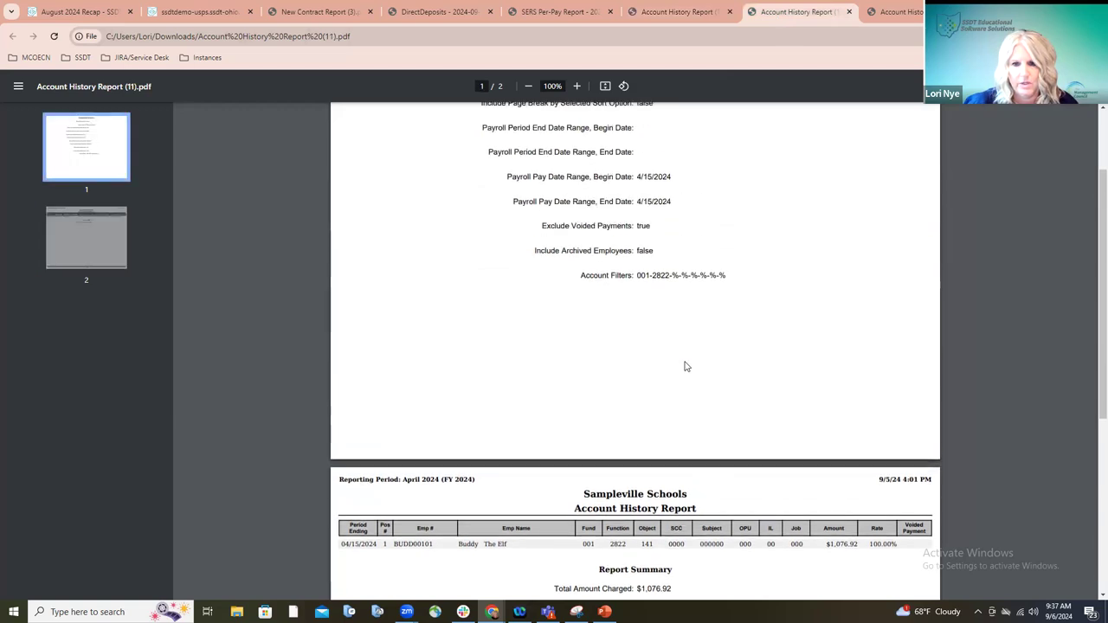
pyautogui.scroll(-2, 685, 367)
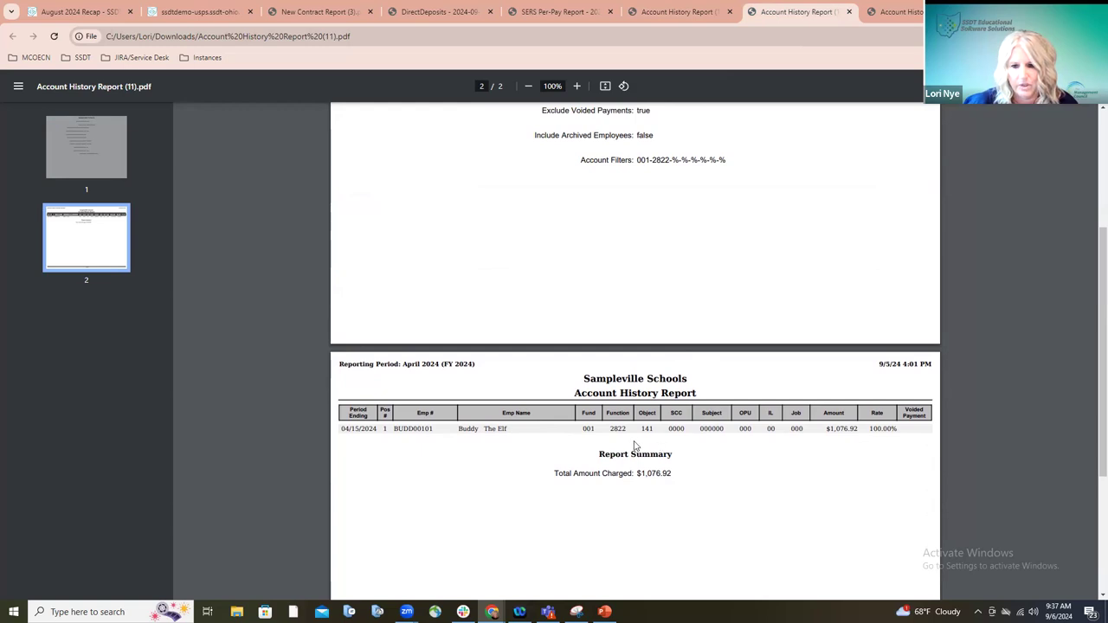
pyautogui.scroll(-4, 666, 445)
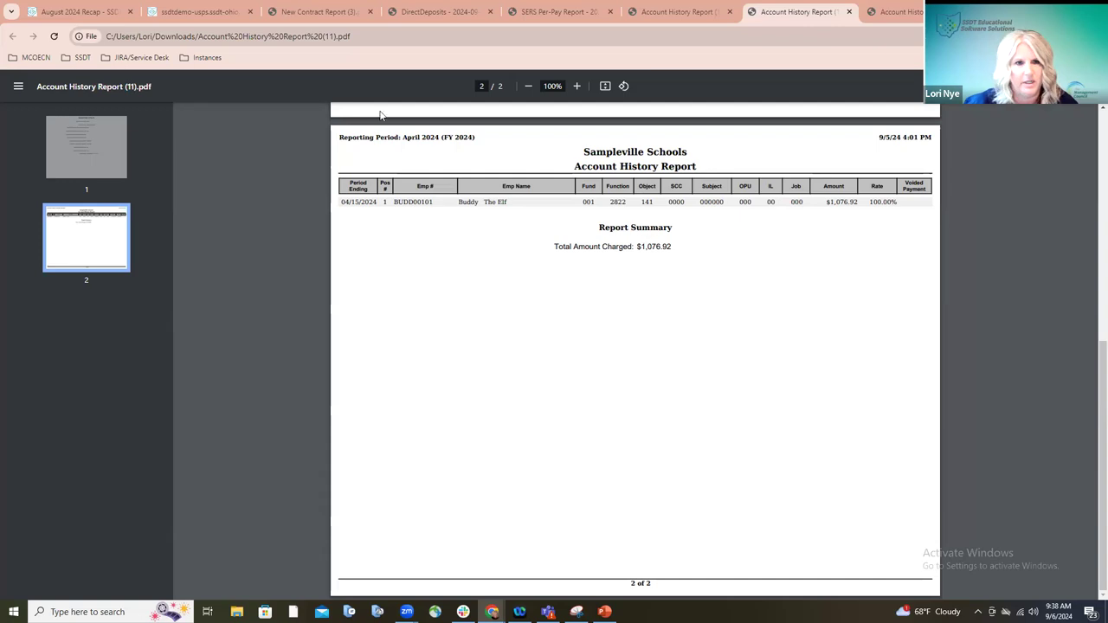
# Return to the USPS Account History Report options and review the period ending dates, pay dates, pay groups and wildcard account selection
pyautogui.hotkey('ctrl', '2')
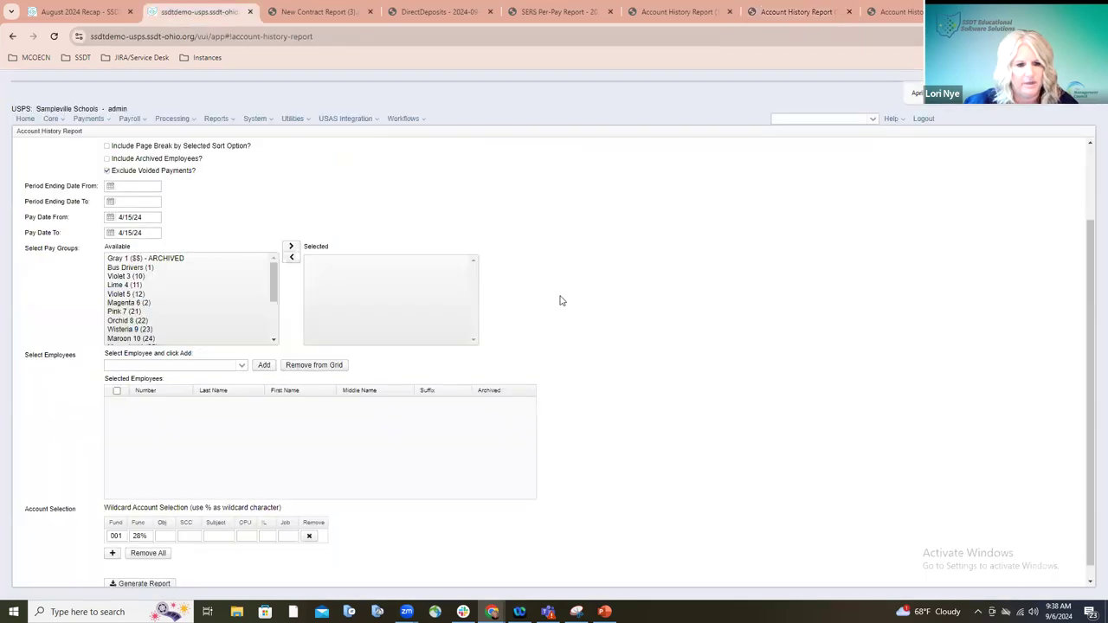
pyautogui.scroll(-1, 492, 491)
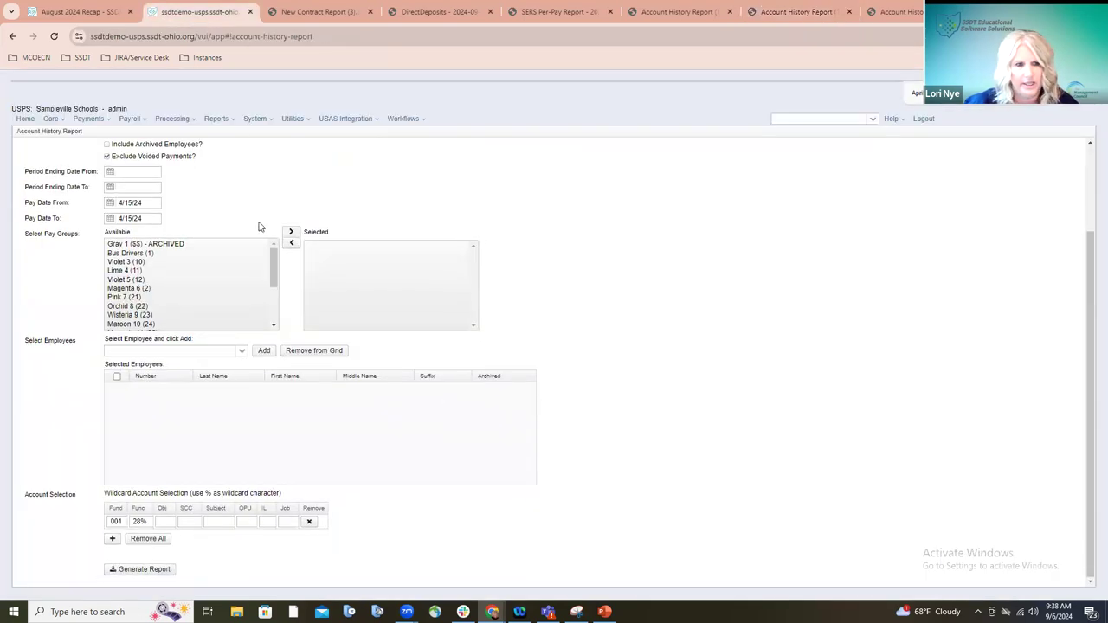
pyautogui.scroll(2, 182, 197)
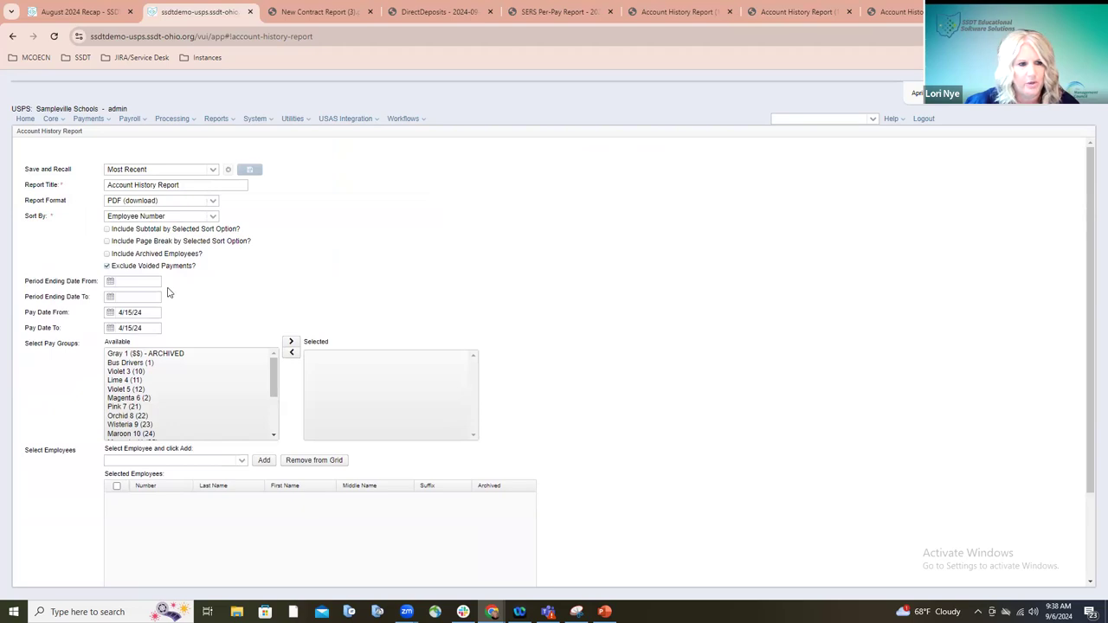
pyautogui.moveTo(166, 290)
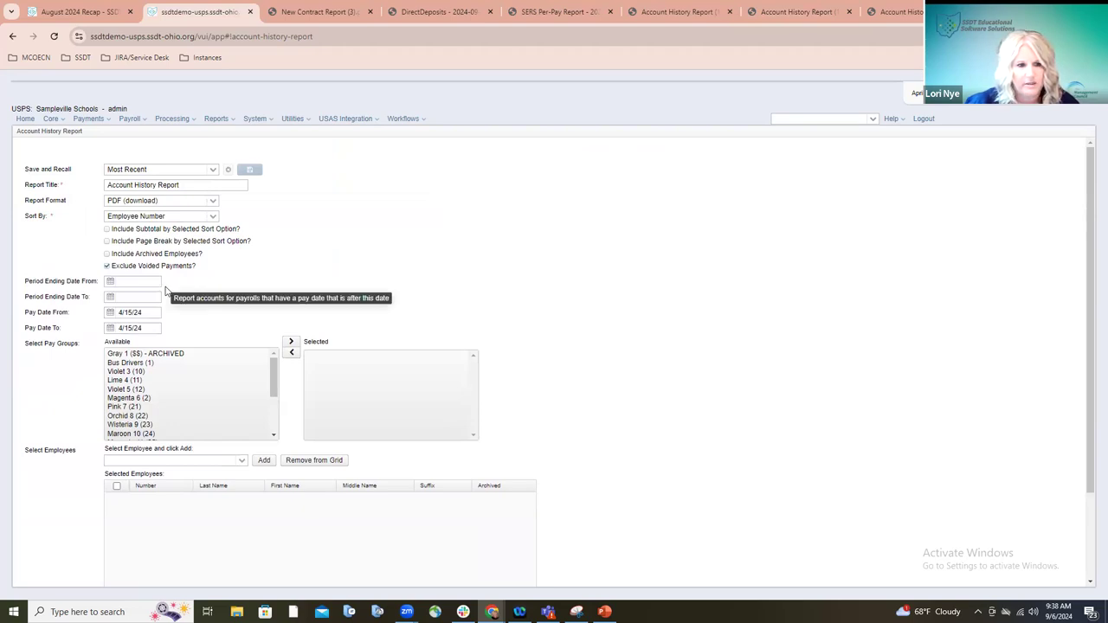
pyautogui.moveTo(165, 330)
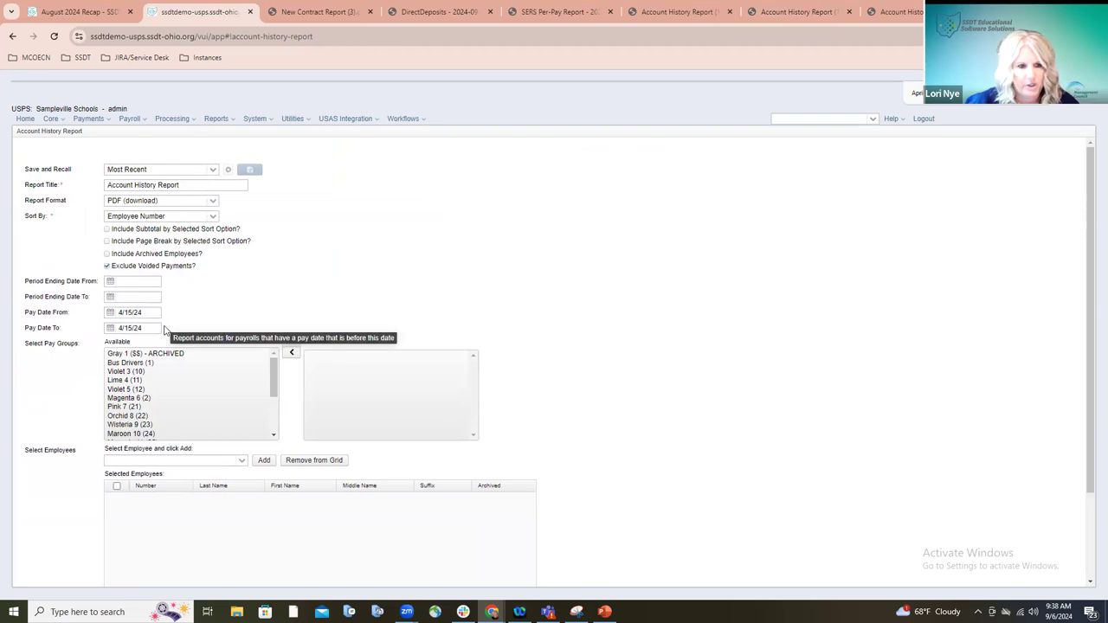
pyautogui.moveTo(176, 392)
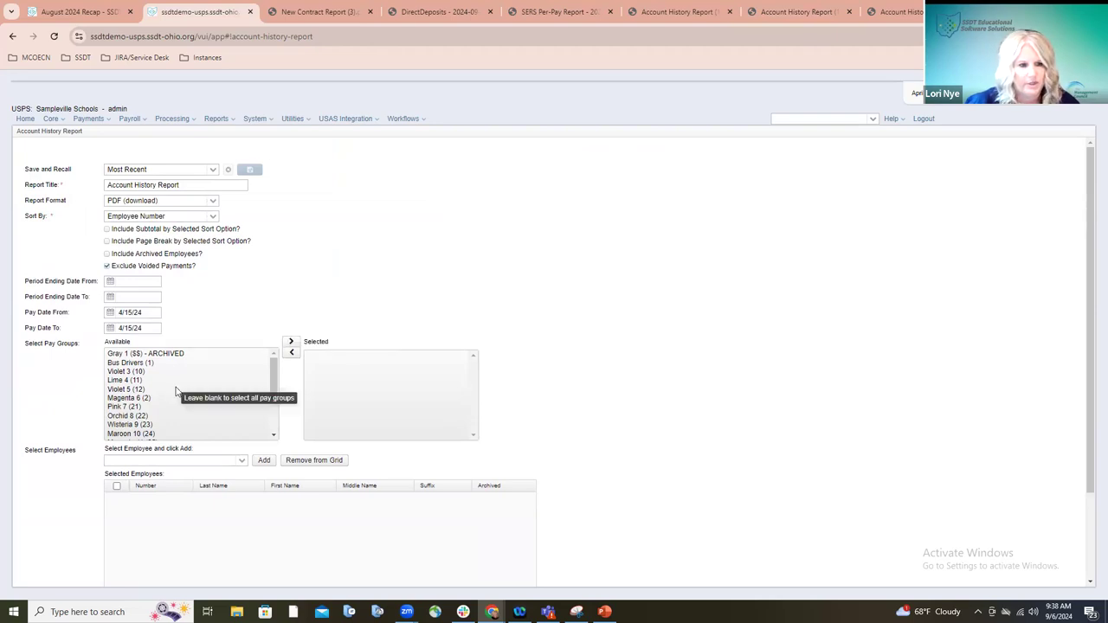
pyautogui.scroll(-2, 181, 459)
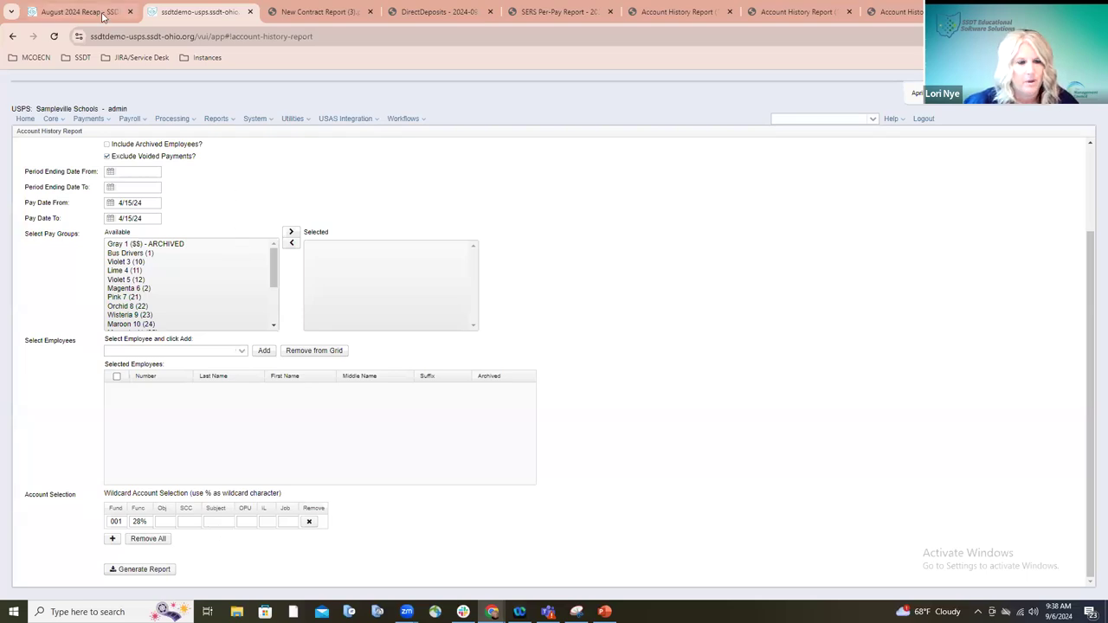
# Read the USPS Patches notes in the August 2024 Recap and go back over its New Features, Improvements and Bug Fixes
pyautogui.hotkey('ctrl', 'shift', 'Tab')
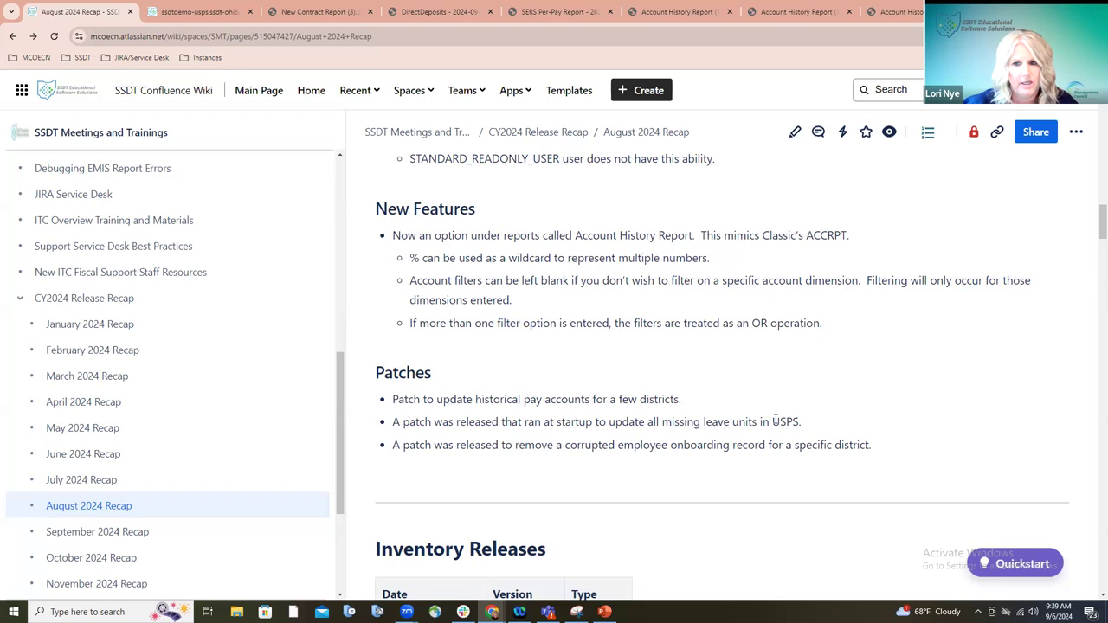
pyautogui.scroll(2, 776, 421)
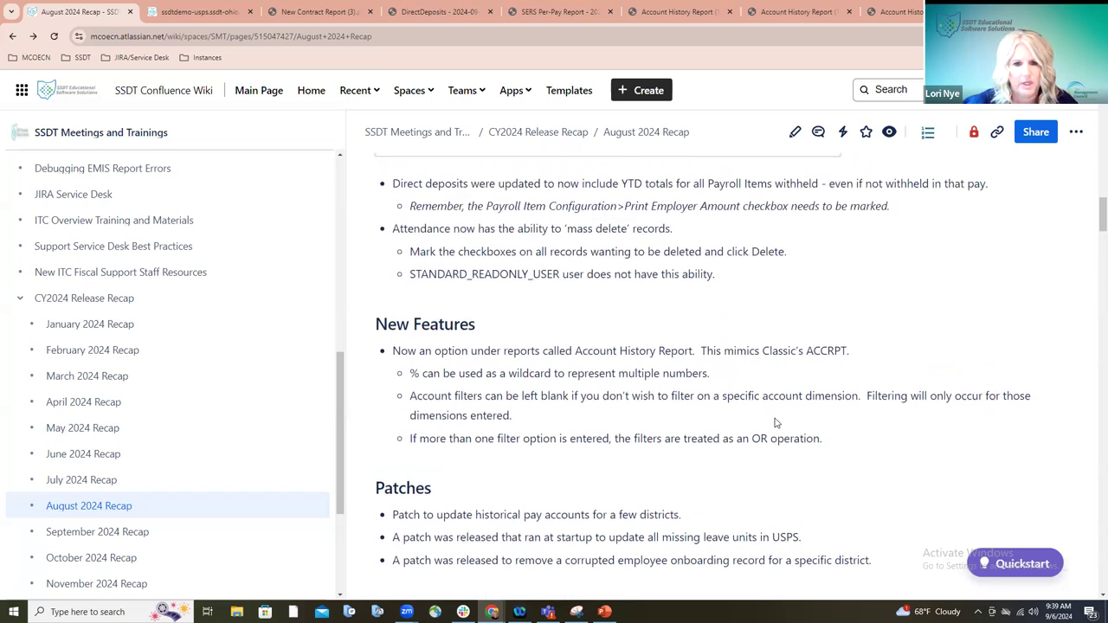
pyautogui.scroll(8, 776, 422)
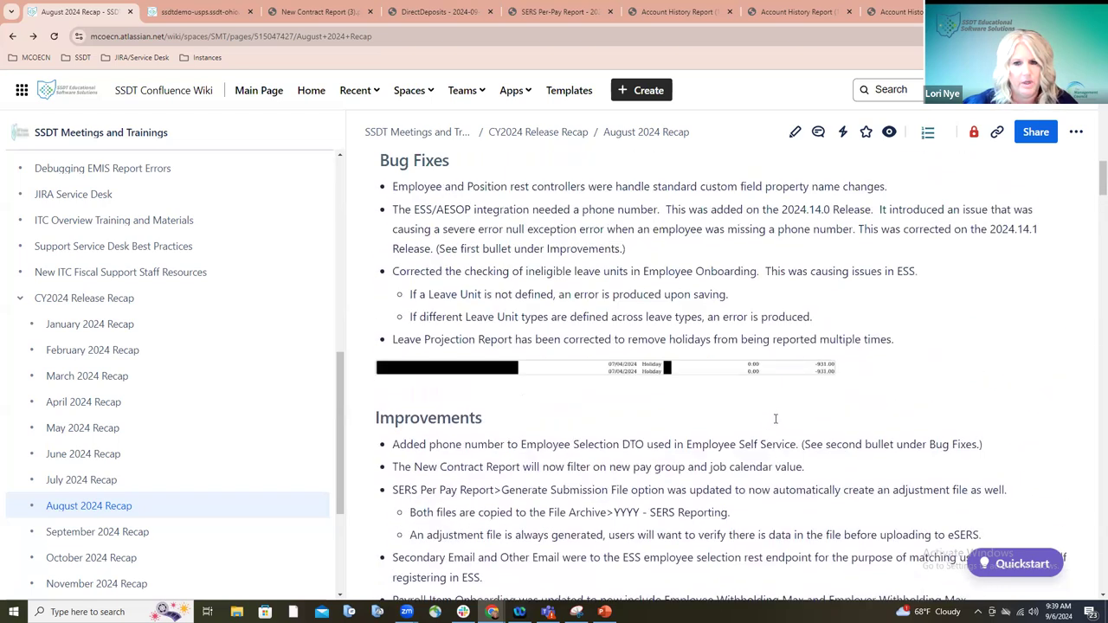
pyautogui.scroll(4, 776, 419)
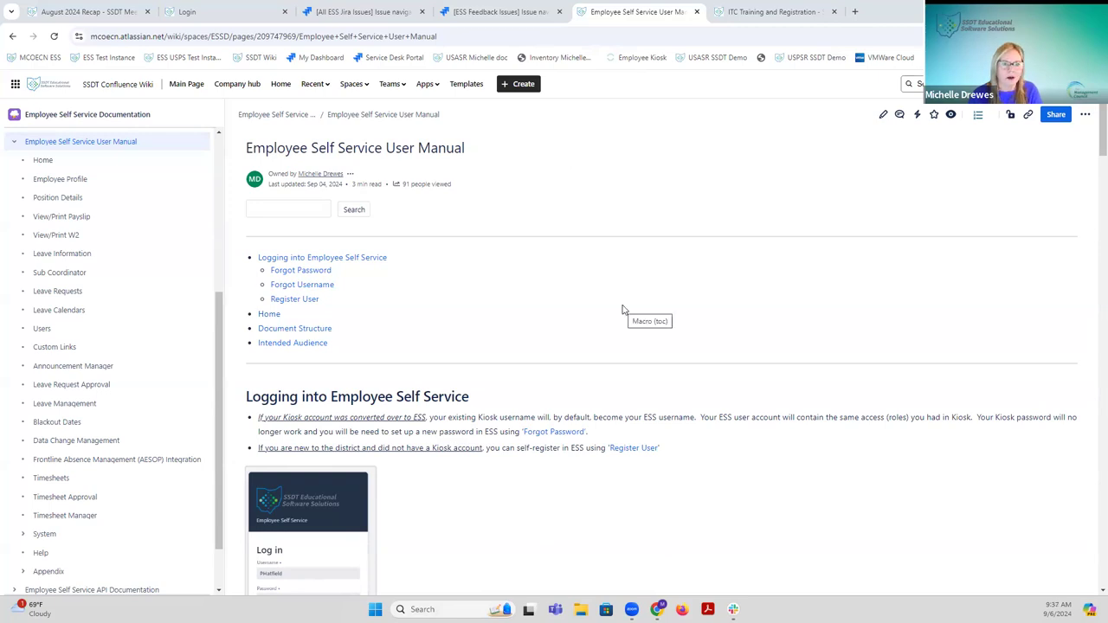
# Review the Employee Self Service Releases table in the August 2024 Recap and read its Bug Fixes notes
pyautogui.click(89, 12)
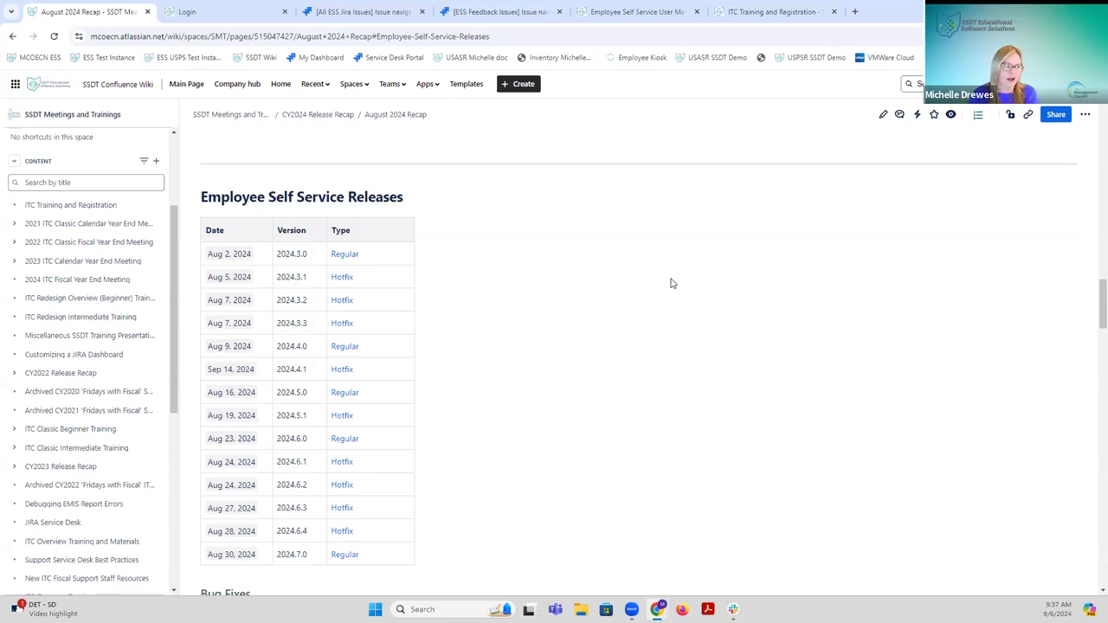
pyautogui.scroll(-5, 671, 290)
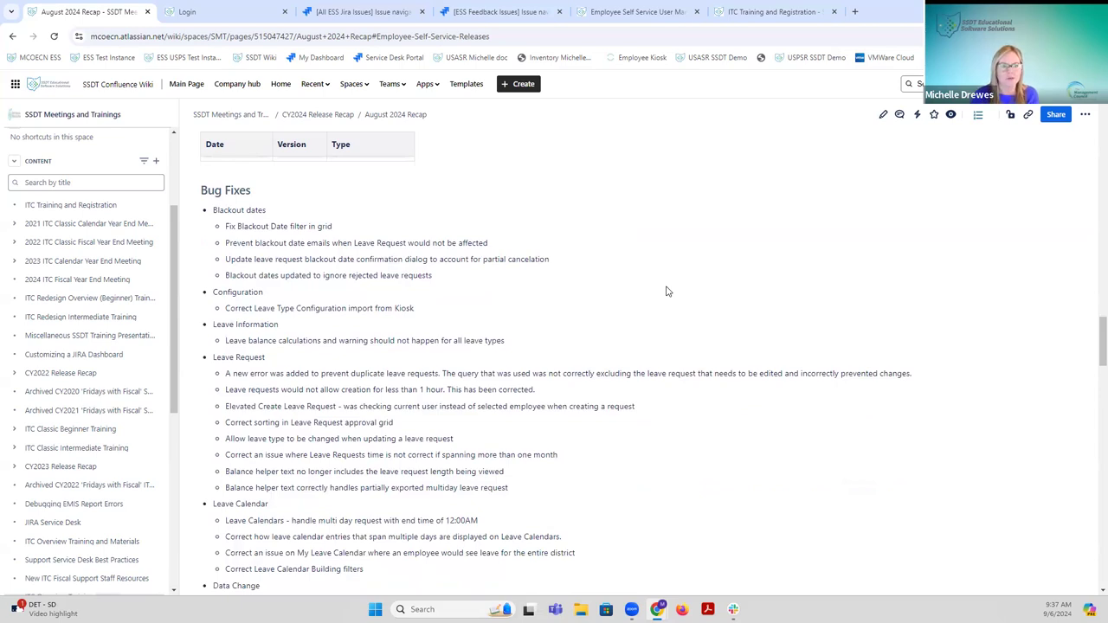
pyautogui.scroll(1, 667, 292)
pyautogui.scroll(-3, 668, 291)
pyautogui.scroll(-2, 667, 292)
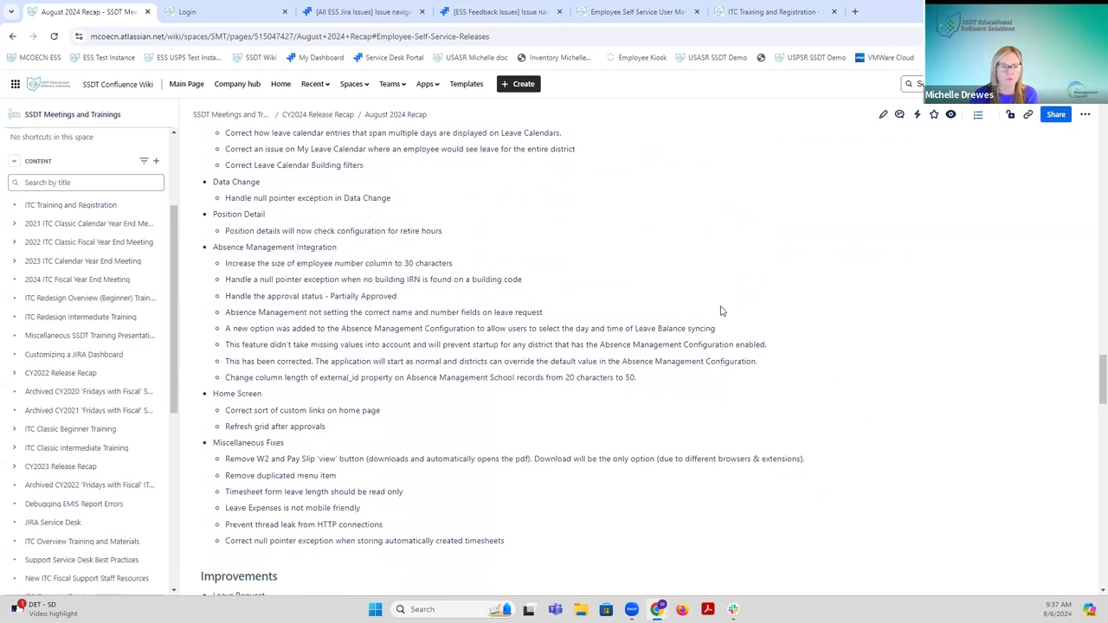
pyautogui.scroll(3, 722, 311)
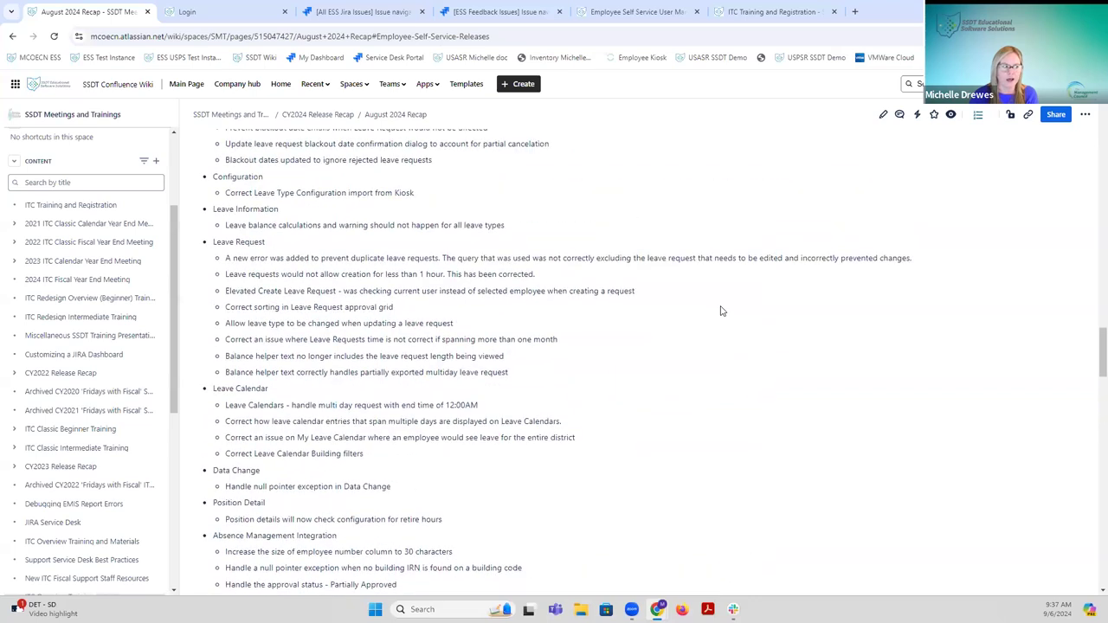
pyautogui.scroll(-1, 723, 311)
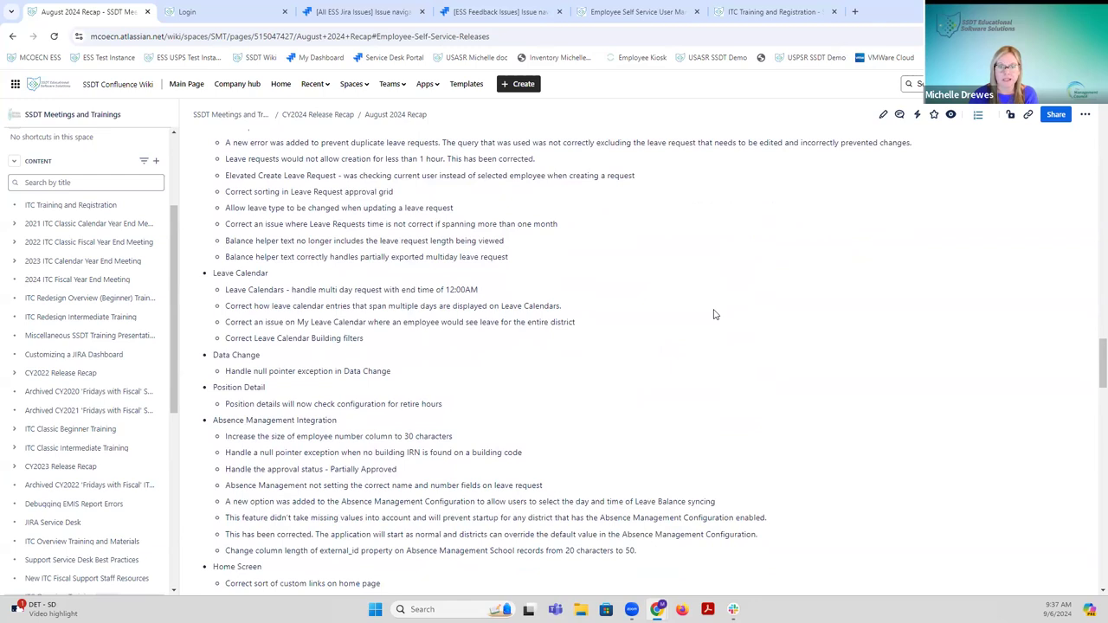
pyautogui.scroll(-1, 714, 314)
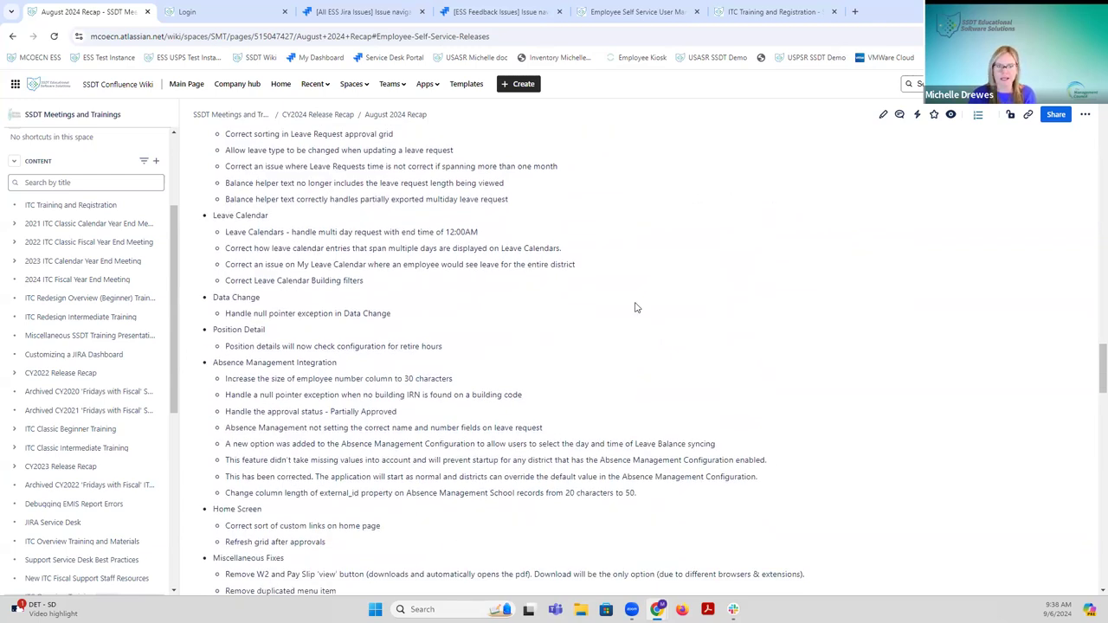
# Read the Employee Self Service Improvements notes about Leave Request, including the same date and time error and daily start and end times
pyautogui.scroll(2, 635, 308)
pyautogui.scroll(-5, 635, 307)
pyautogui.scroll(-4, 636, 308)
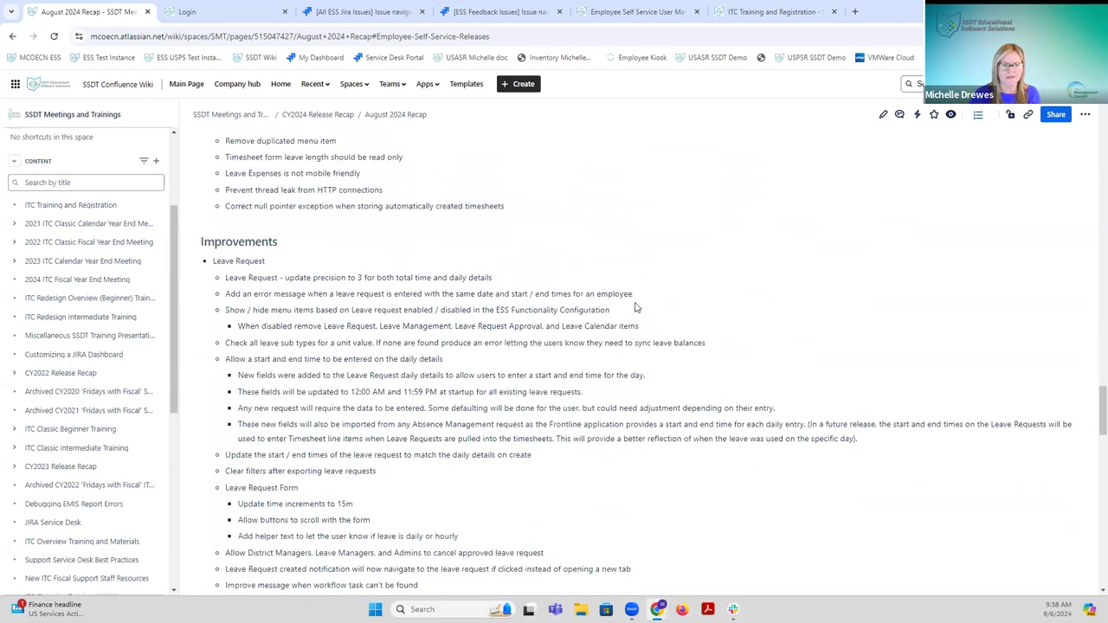
pyautogui.scroll(-1, 635, 307)
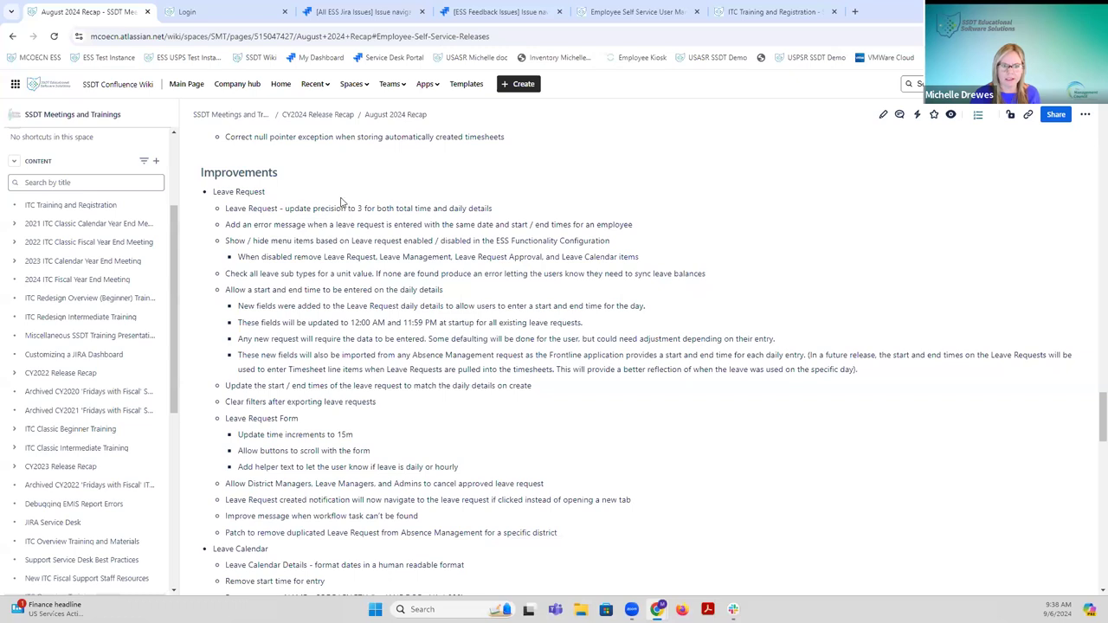
pyautogui.scroll(-2, 451, 394)
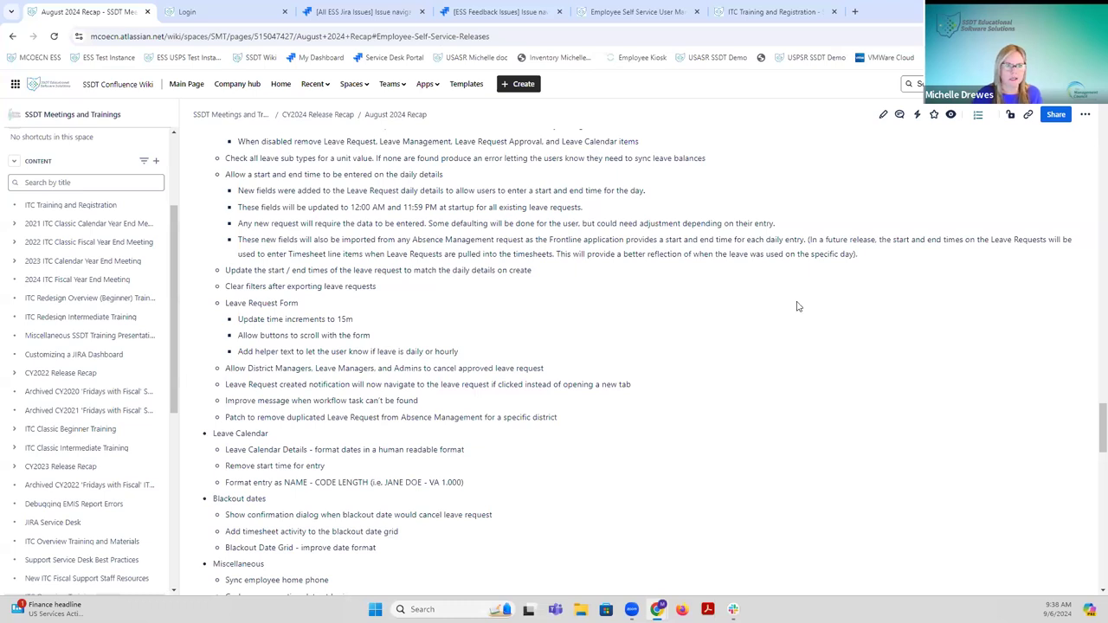
# Log in to Employee Self Service and filter the employee's own leave requests by the Initiated approval status
pyautogui.click(232, 14)
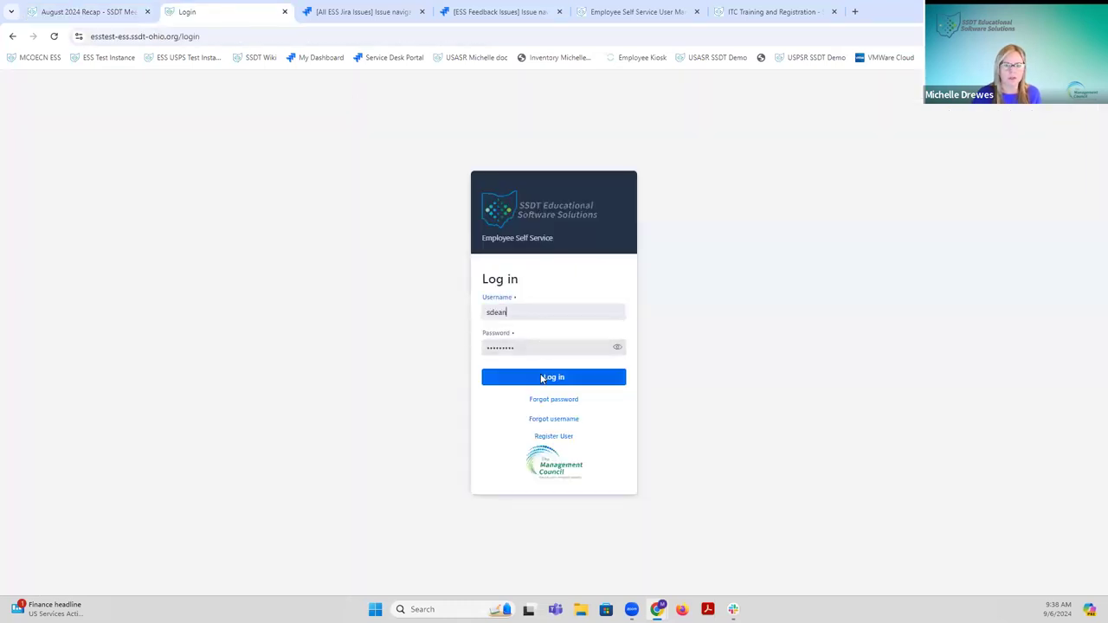
pyautogui.click(542, 378)
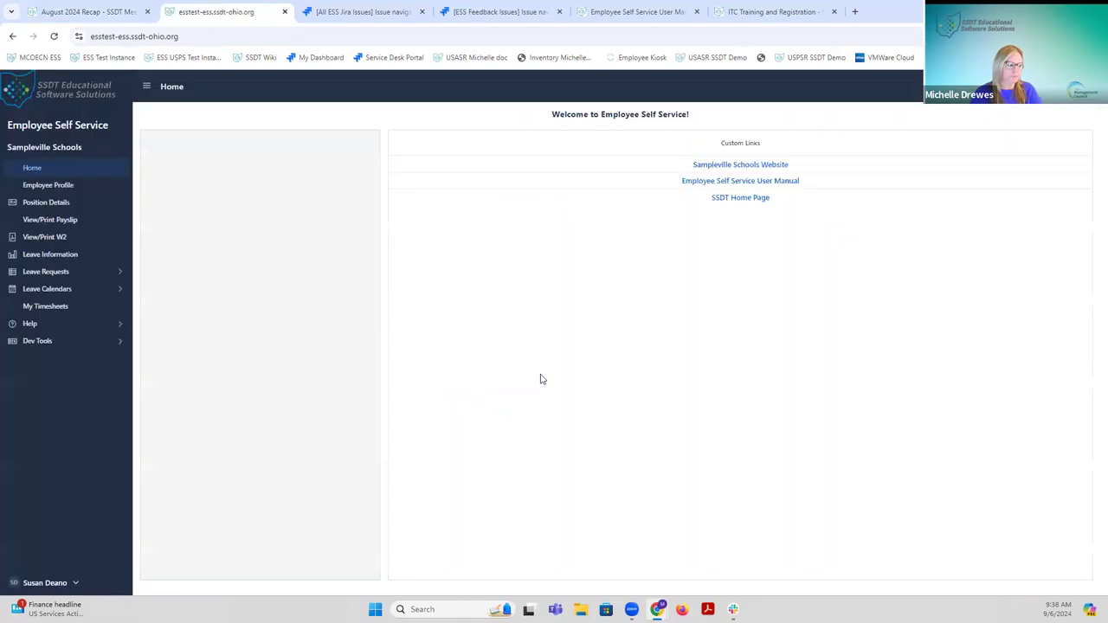
pyautogui.click(54, 271)
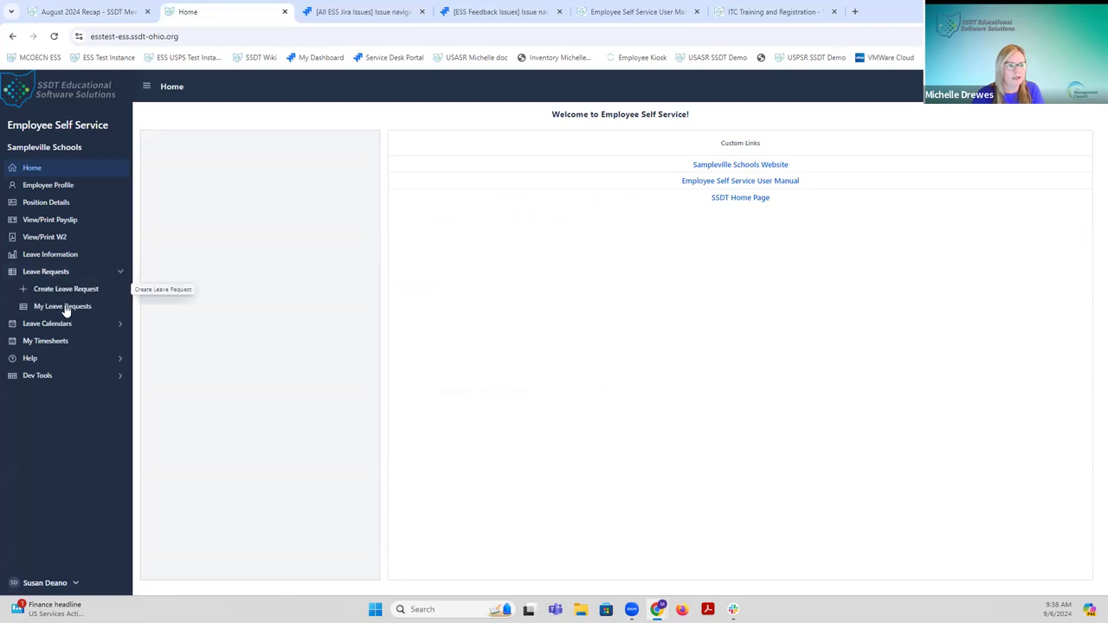
pyautogui.click(65, 310)
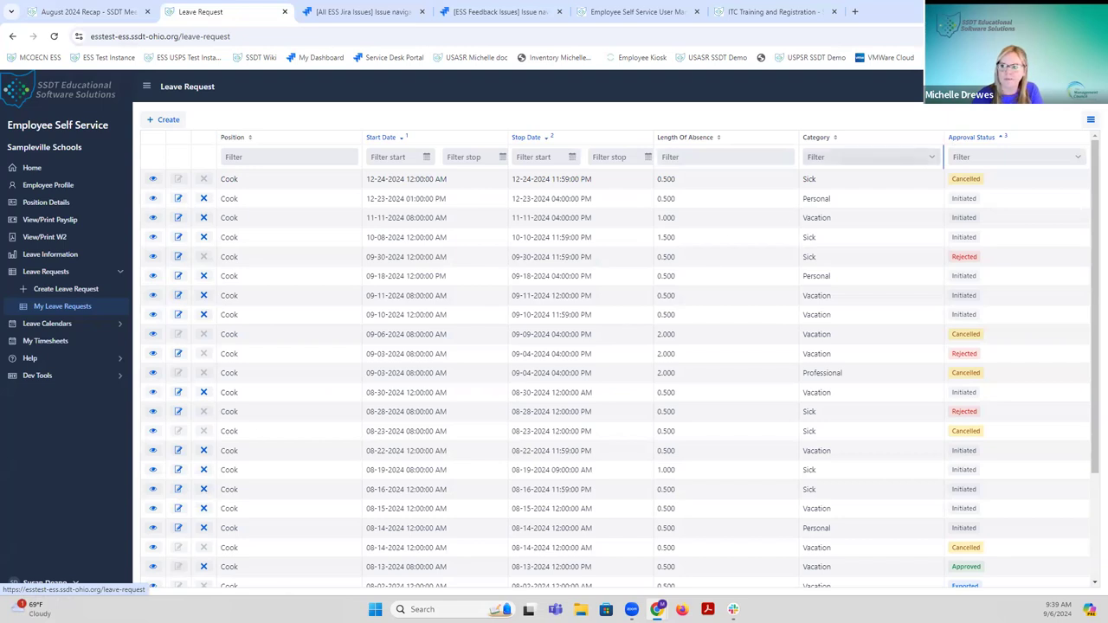
pyautogui.click(974, 181)
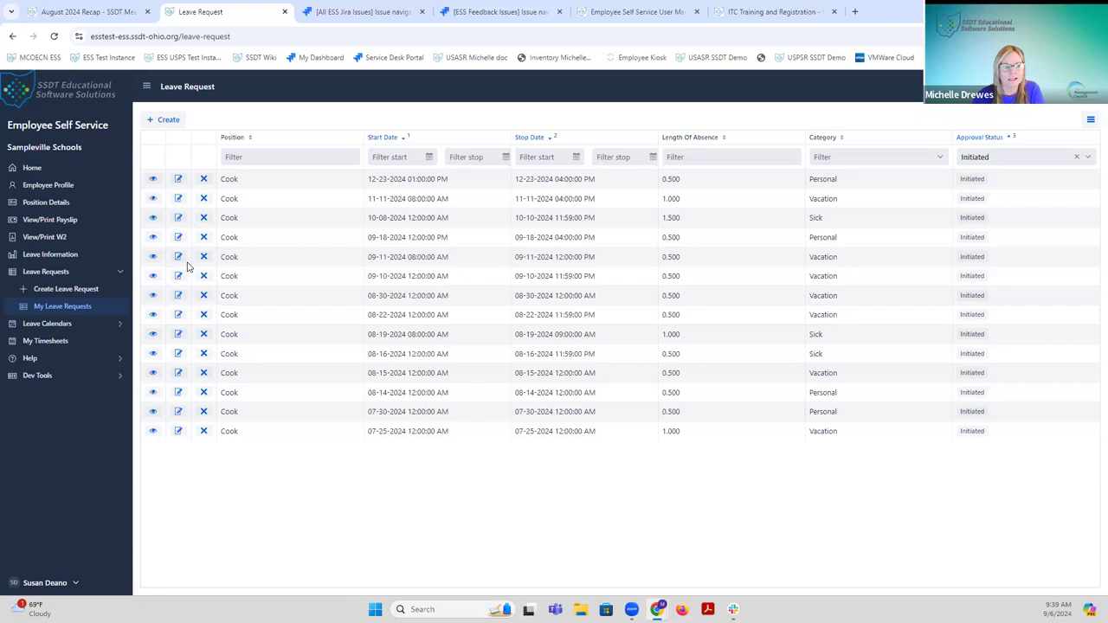
# Fill in a new Vacation leave request with the reason "vaca" and a 9/10/2024 start date, and try to submit it
pyautogui.click(76, 290)
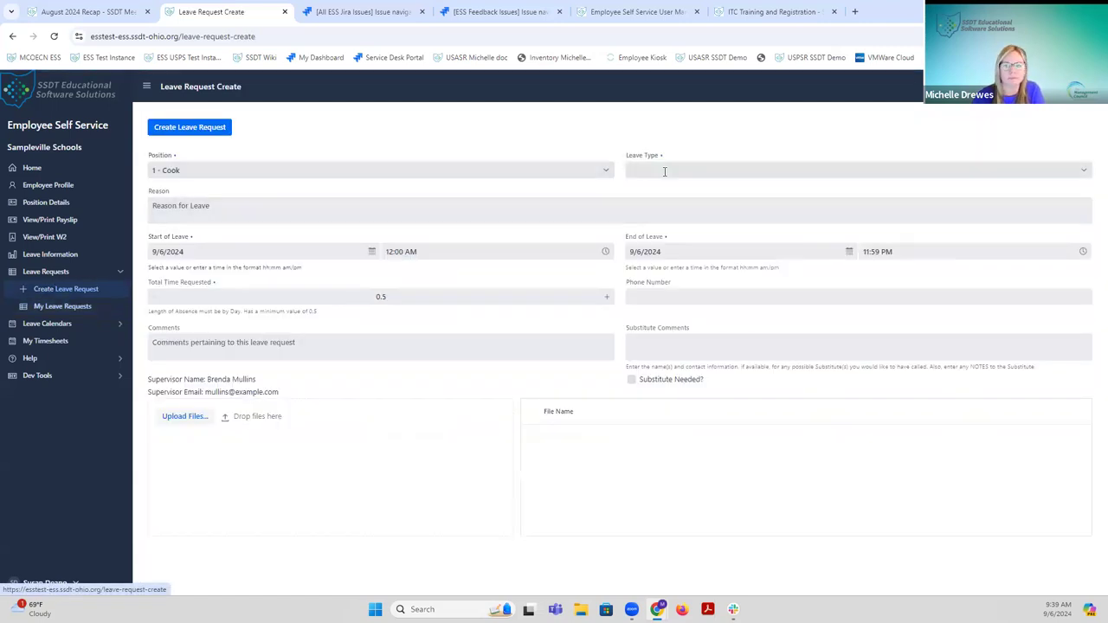
pyautogui.click(667, 170)
pyautogui.click(663, 340)
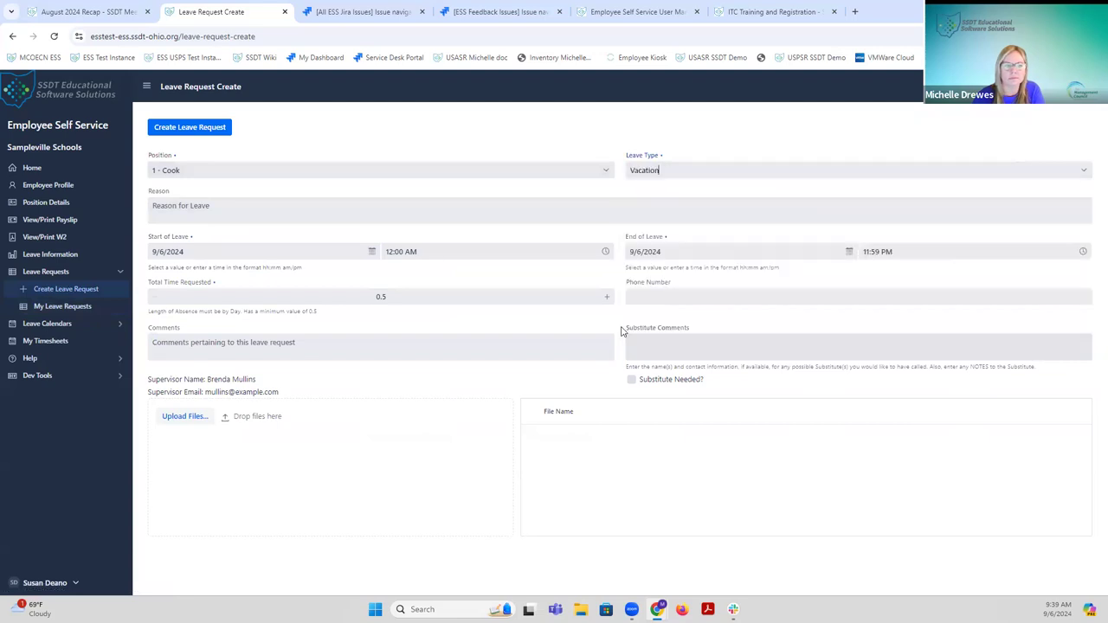
pyautogui.click(302, 213)
pyautogui.write('vaca')
pyautogui.click(289, 263)
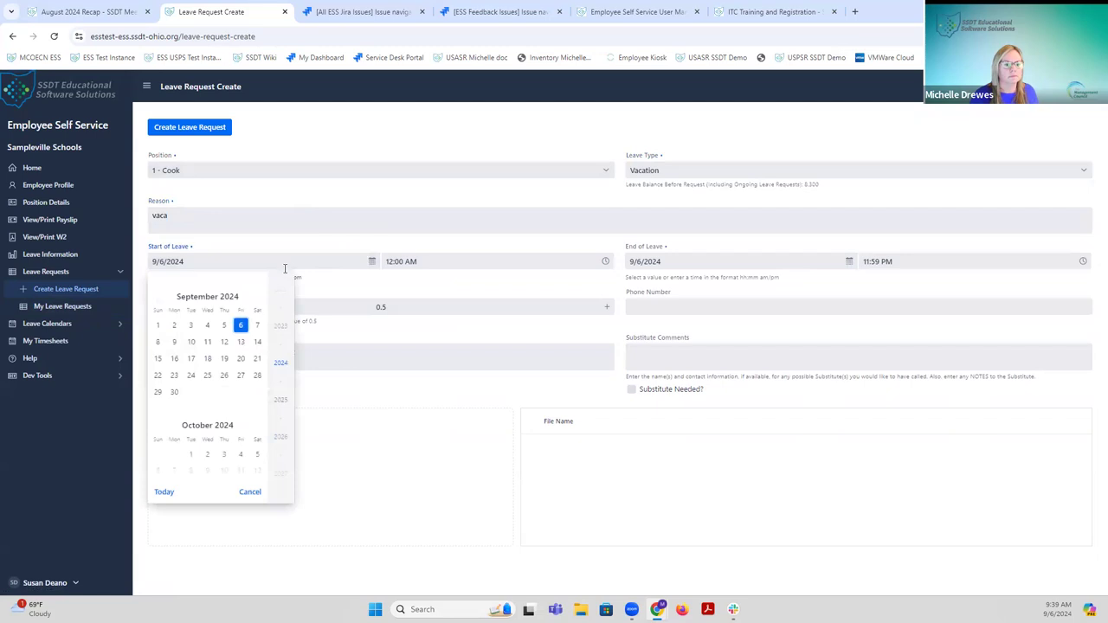
pyautogui.click(191, 343)
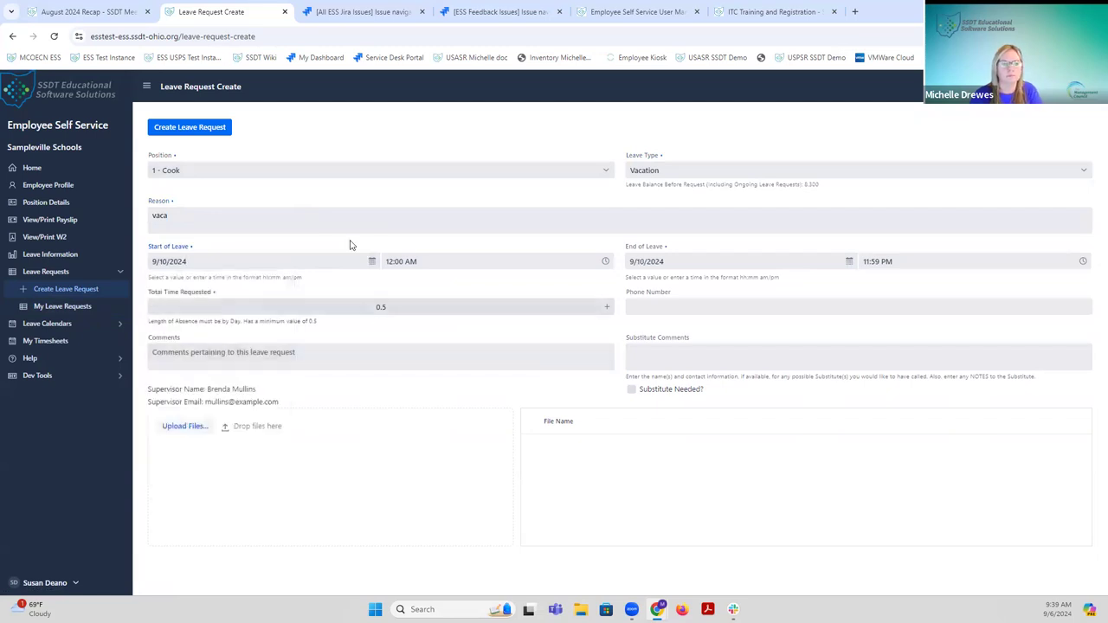
pyautogui.click(213, 130)
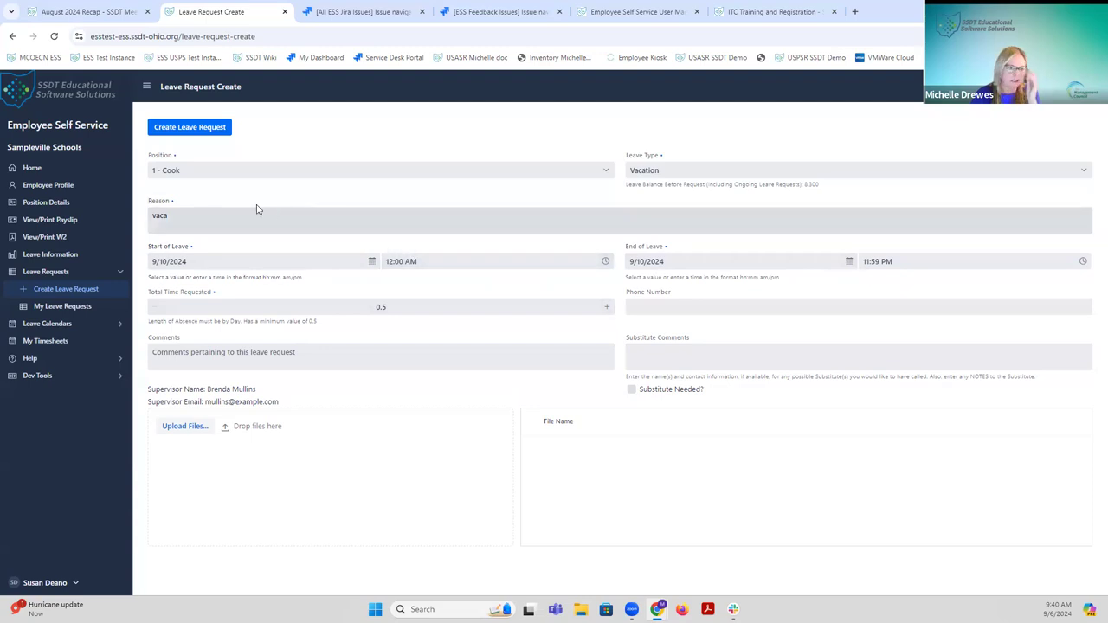
# Set the Start of Leave date to 9/12/2024 and submit the Vacation leave request
pyautogui.click(259, 261)
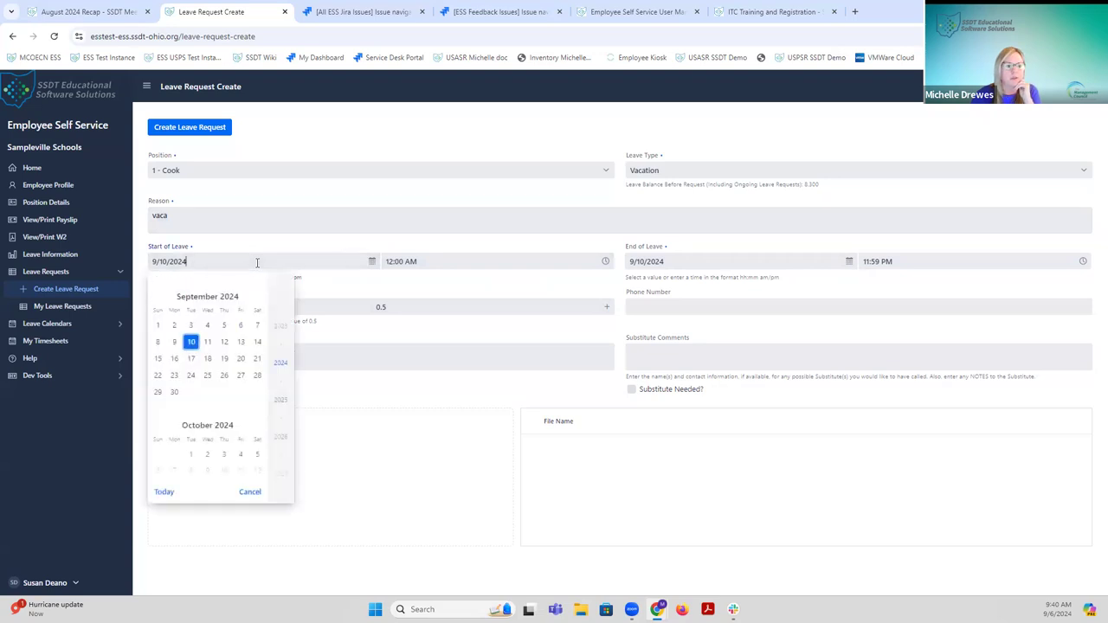
pyautogui.click(226, 344)
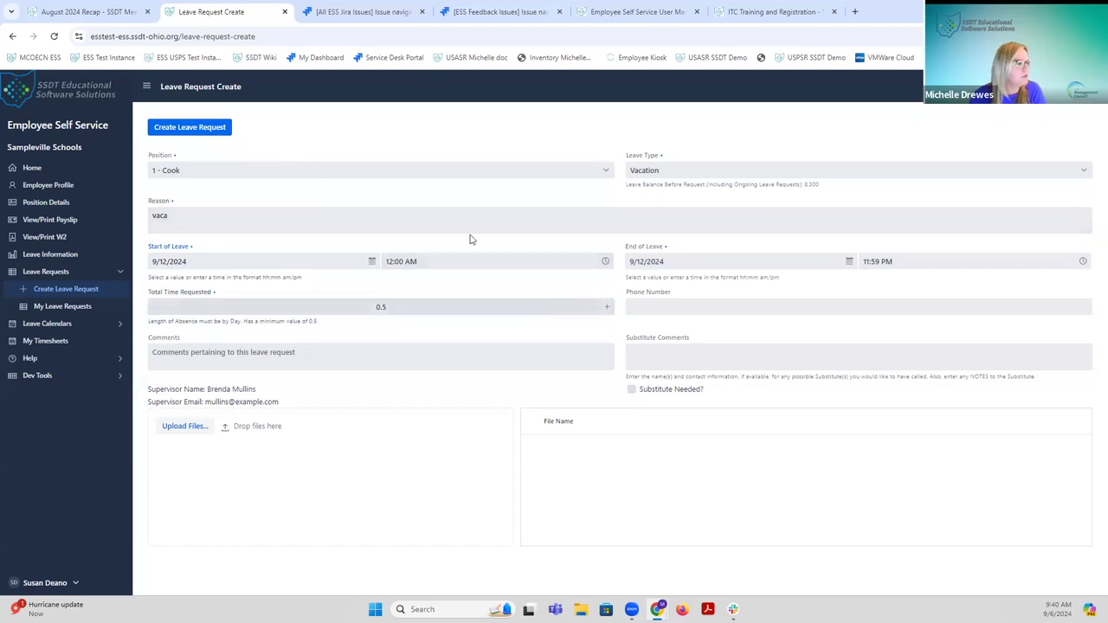
pyautogui.click(193, 130)
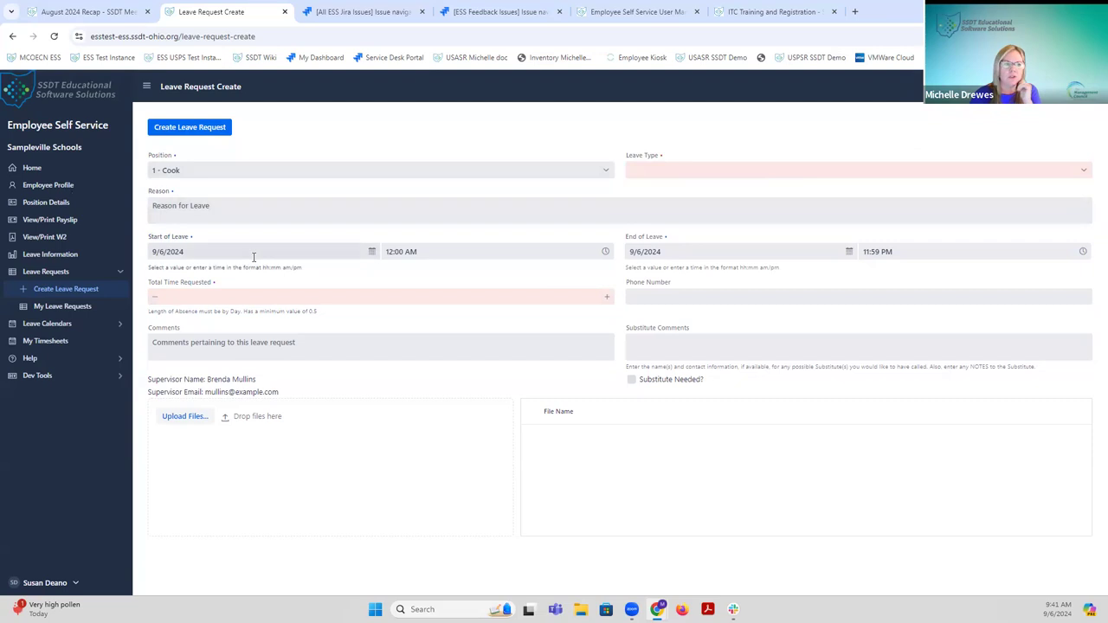
# Open the 9/12/2024 request from the employee's own leave requests and review its approval trail, details and daily details
pyautogui.click(74, 311)
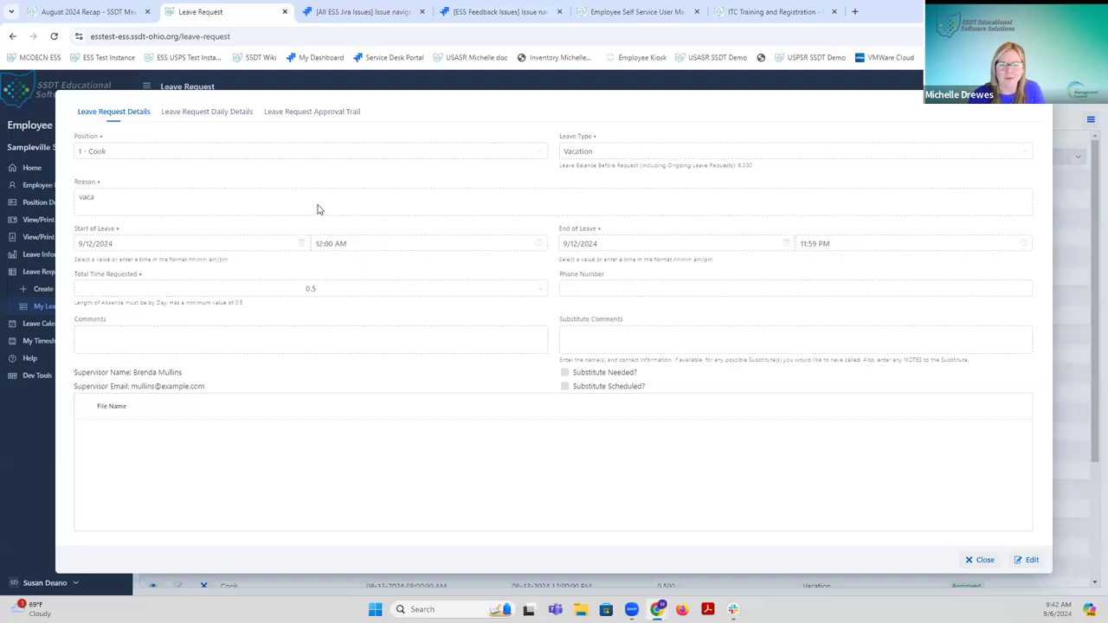
pyautogui.click(292, 115)
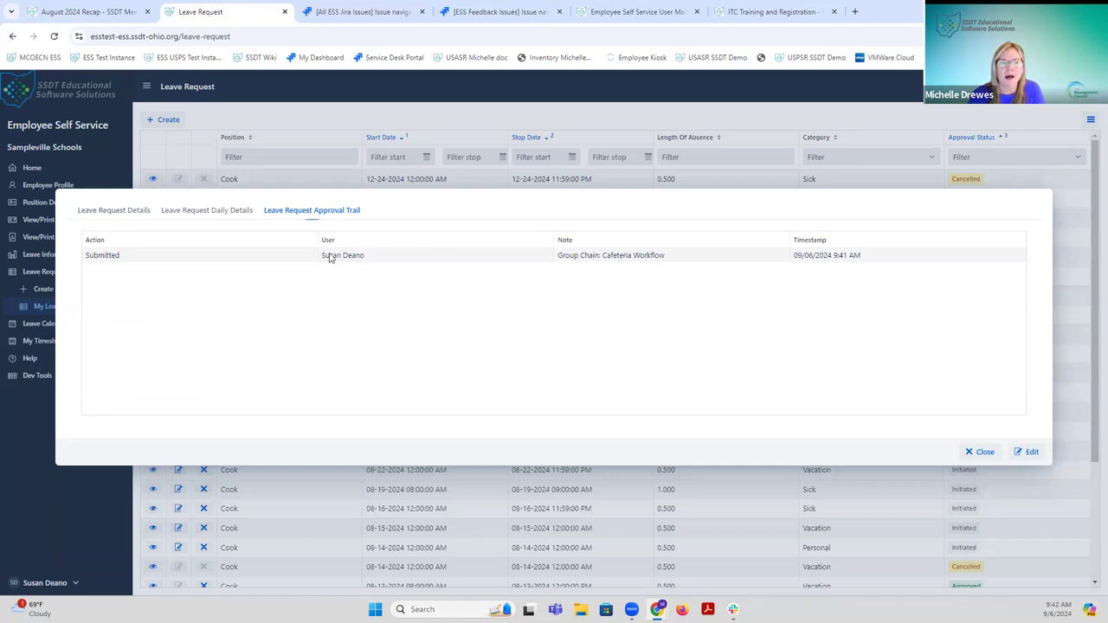
pyautogui.click(131, 212)
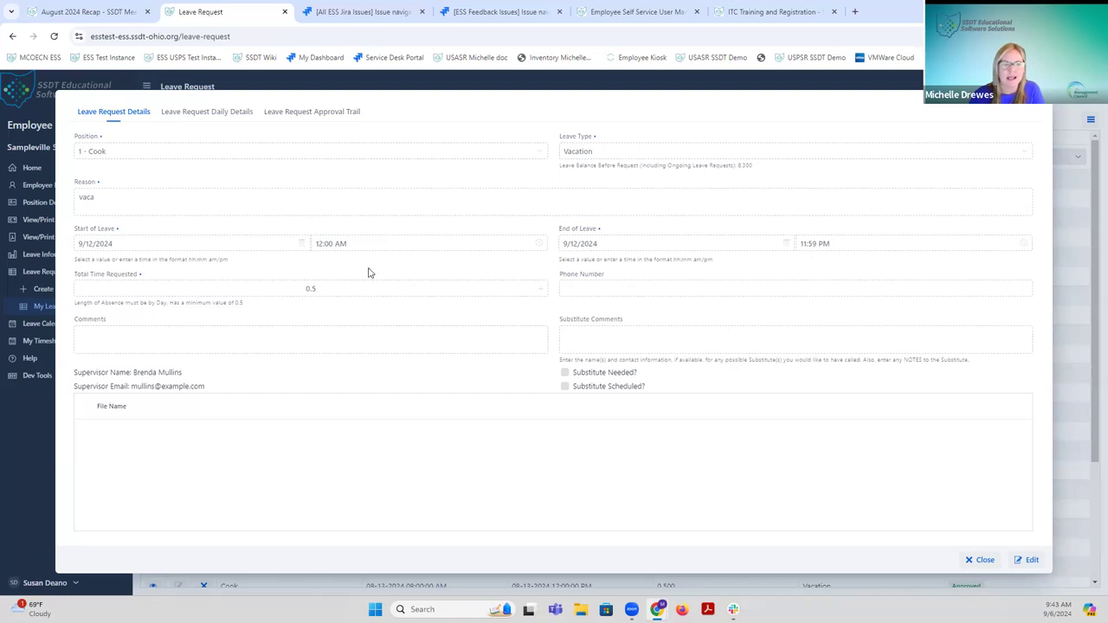
pyautogui.click(232, 115)
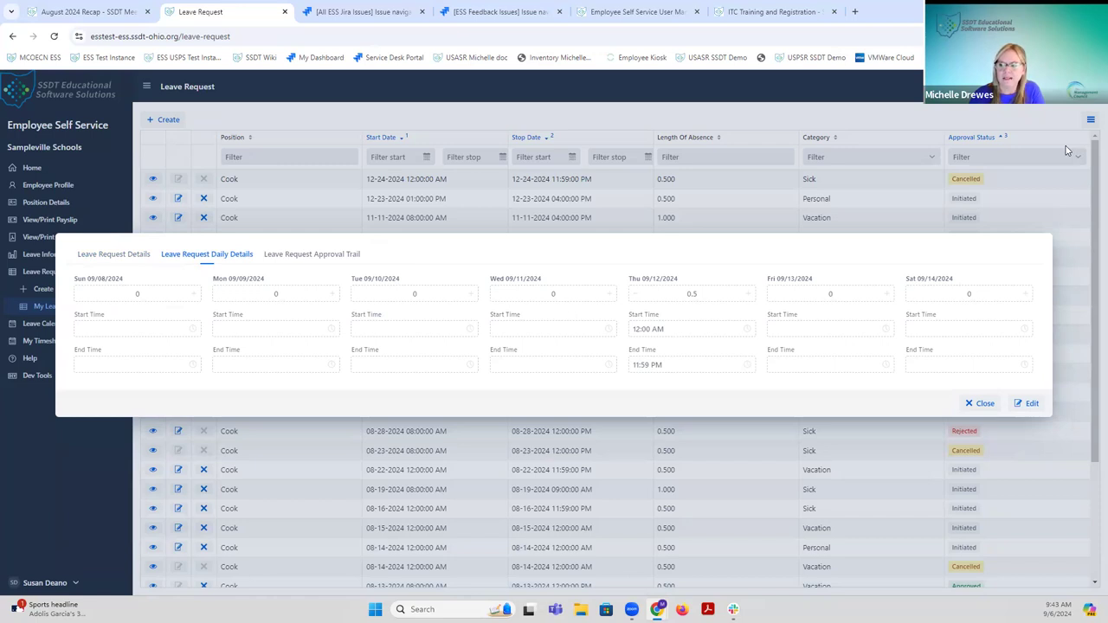
# Edit the request's daily details for Thursday 09/12/2024, setting start time 8:00 AM and end time 12:00 PM, and save
pyautogui.click(1027, 404)
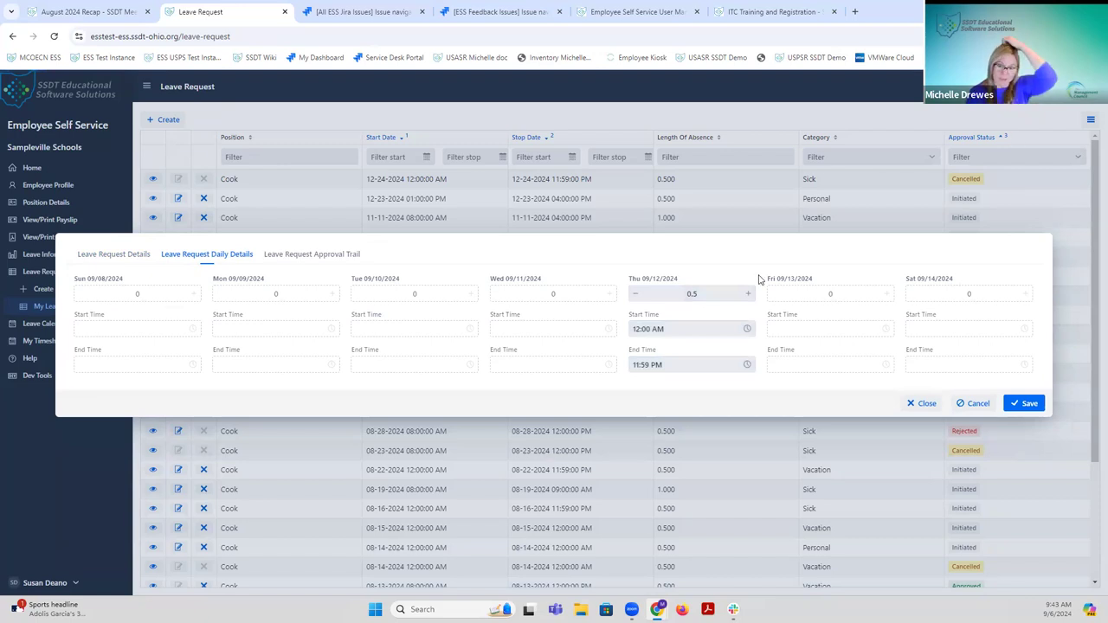
pyautogui.click(747, 330)
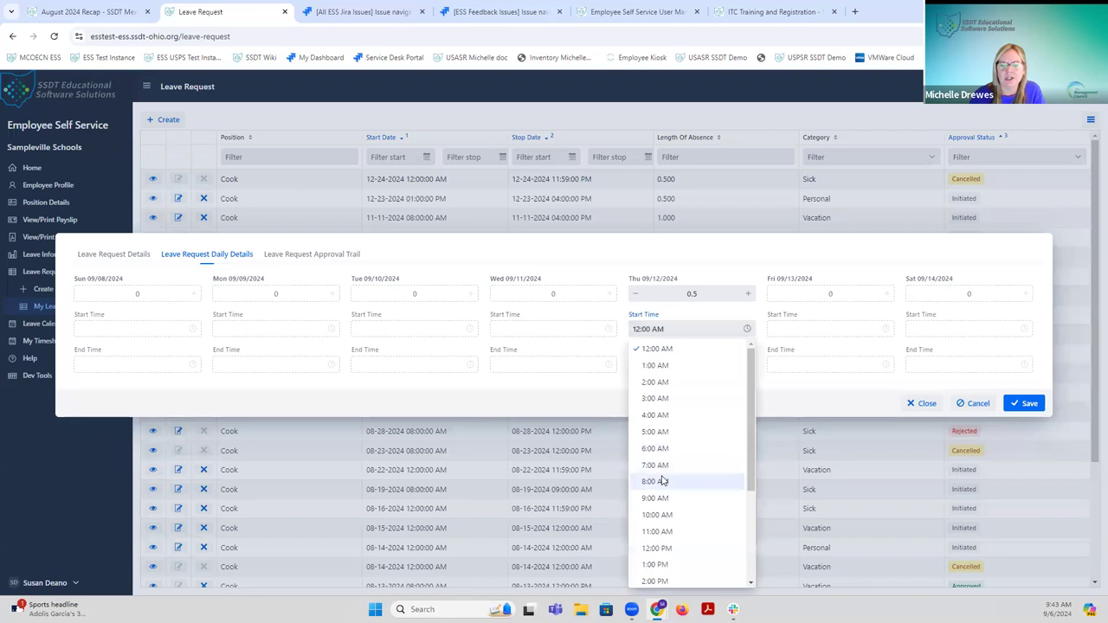
pyautogui.click(673, 480)
pyautogui.click(746, 365)
pyautogui.scroll(-3, 696, 465)
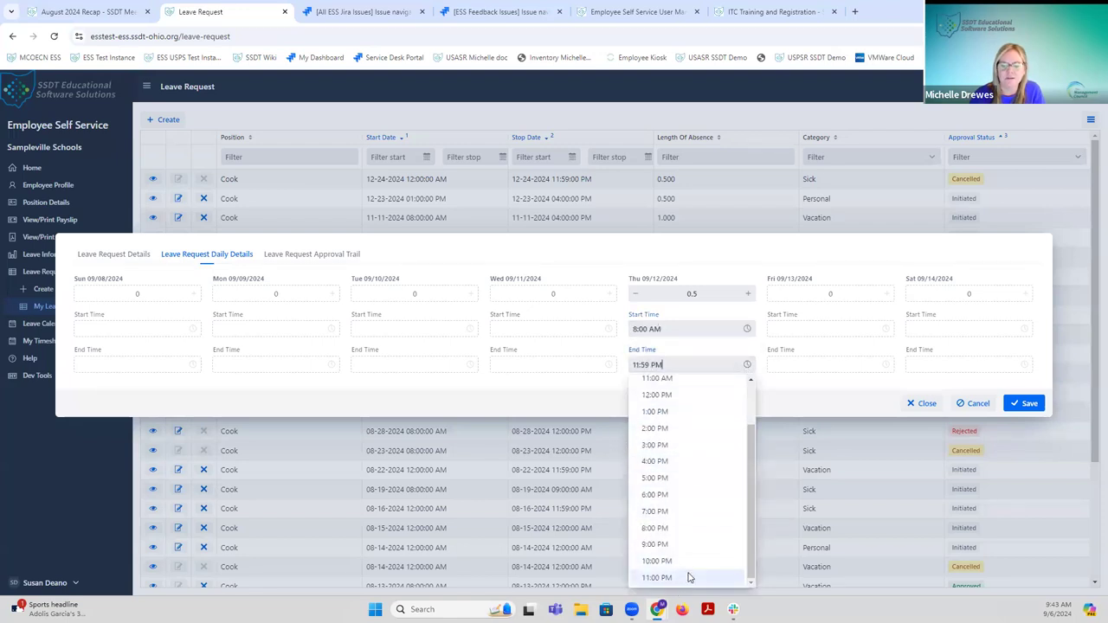
pyautogui.scroll(1, 703, 497)
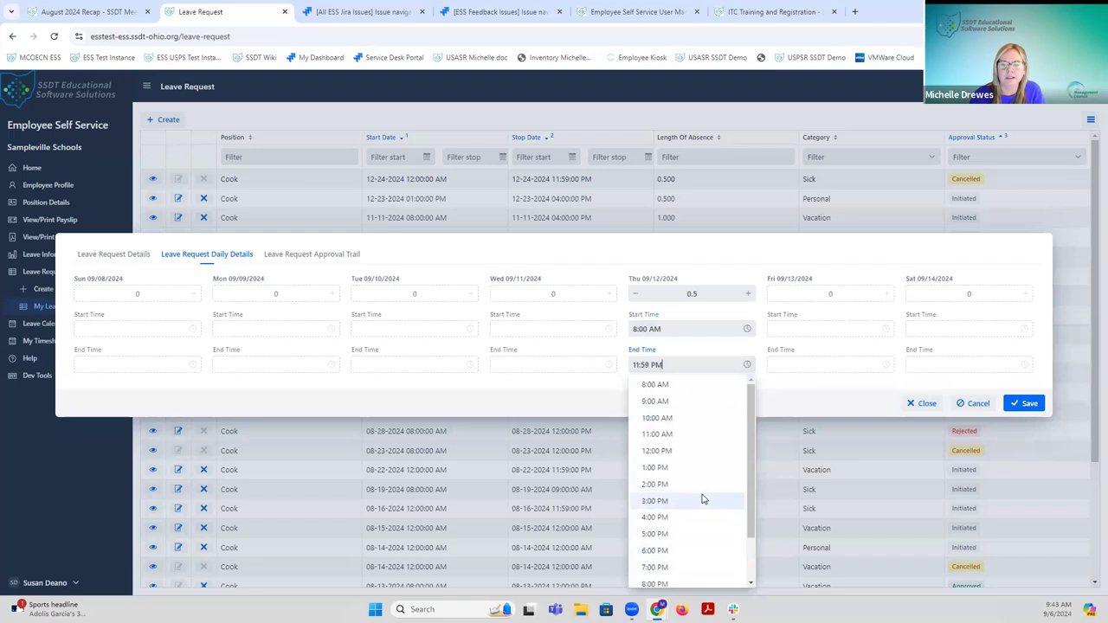
pyautogui.click(685, 451)
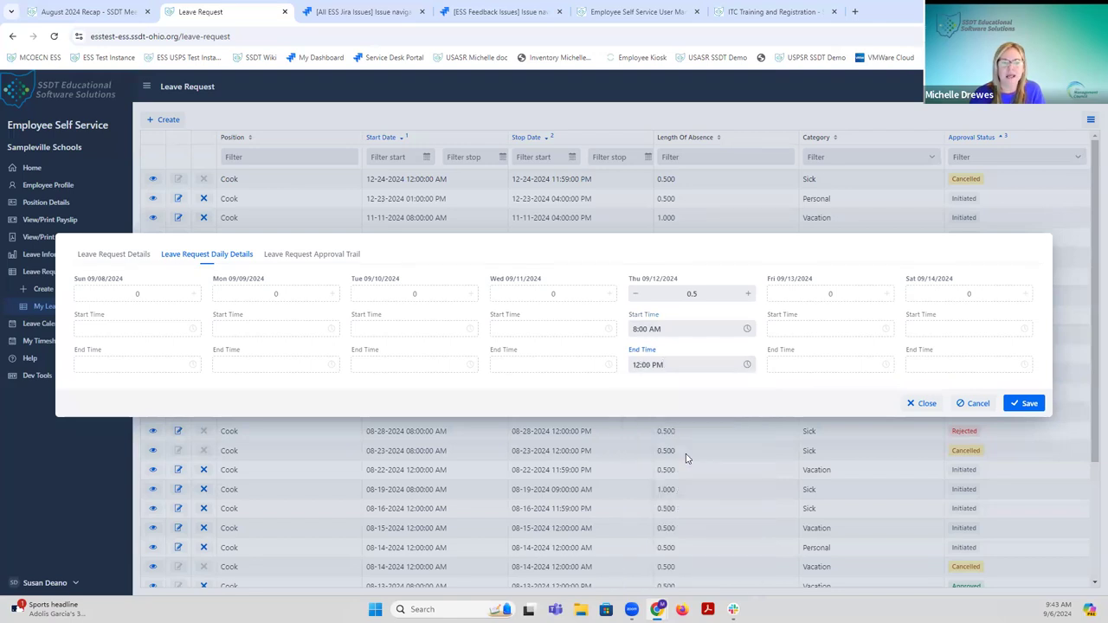
pyautogui.click(1026, 404)
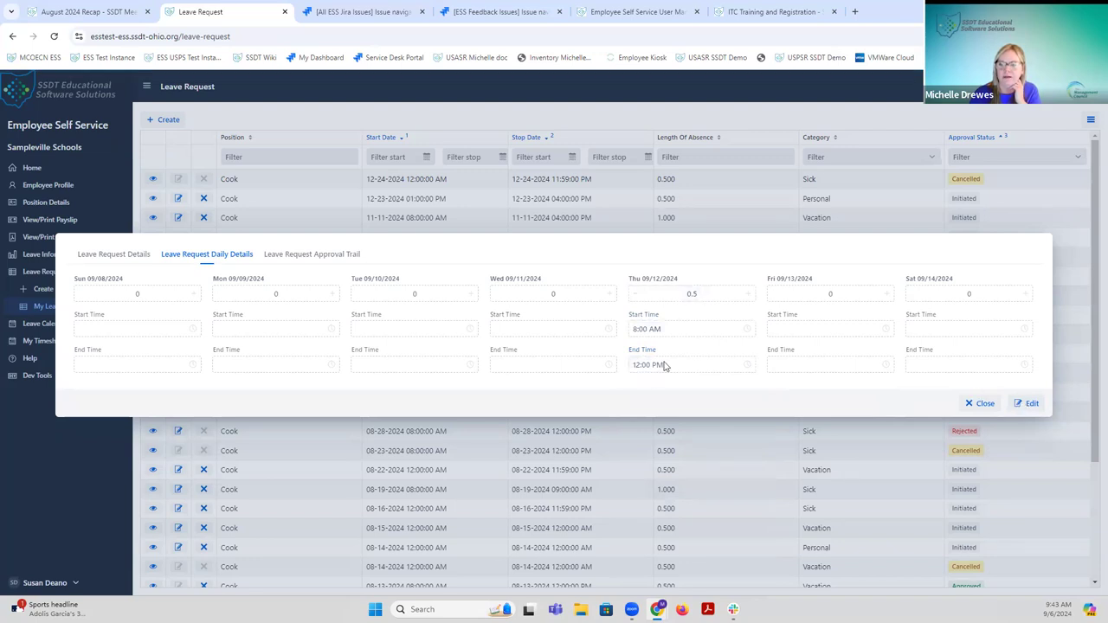
# Compare the start and end times in the 9/12/2024 request's details and daily details, reopening the request to recheck them
pyautogui.click(131, 253)
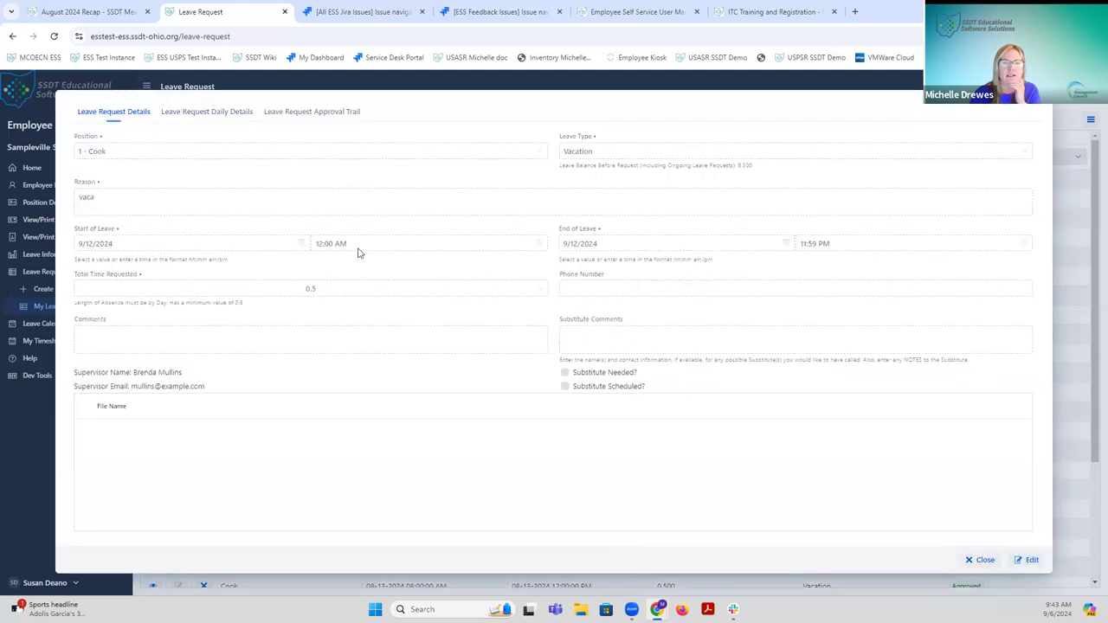
pyautogui.click(983, 561)
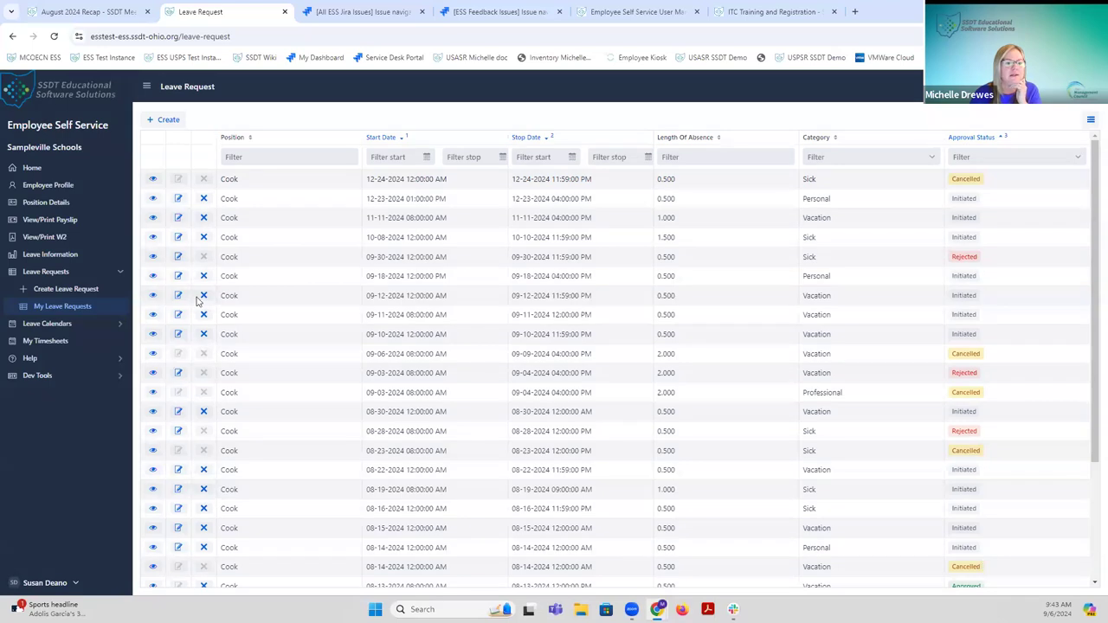
pyautogui.click(153, 296)
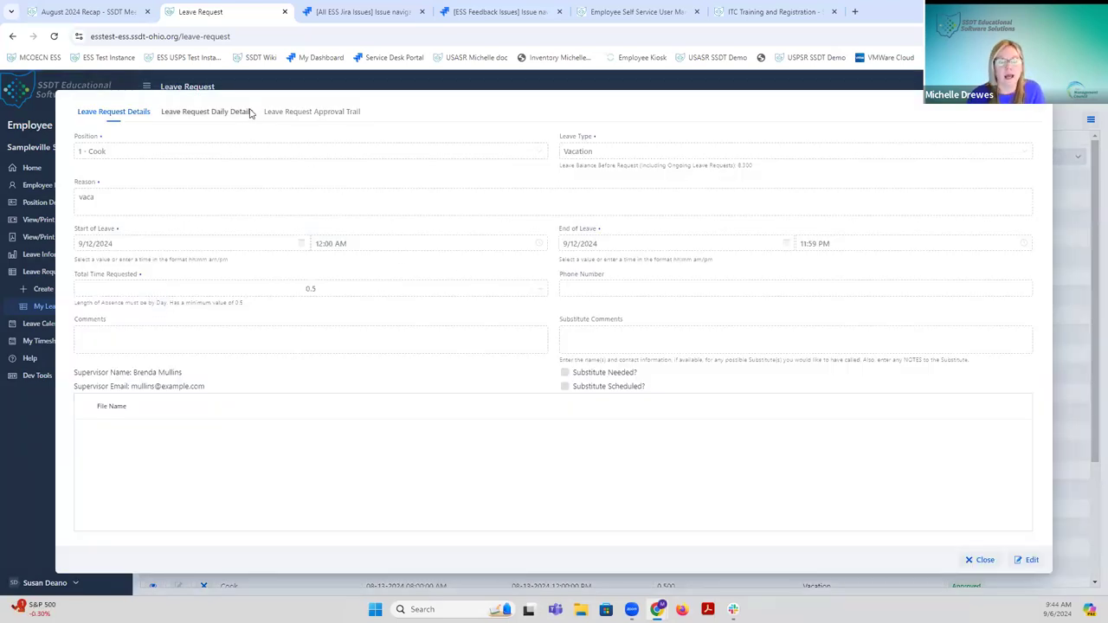
pyautogui.click(214, 112)
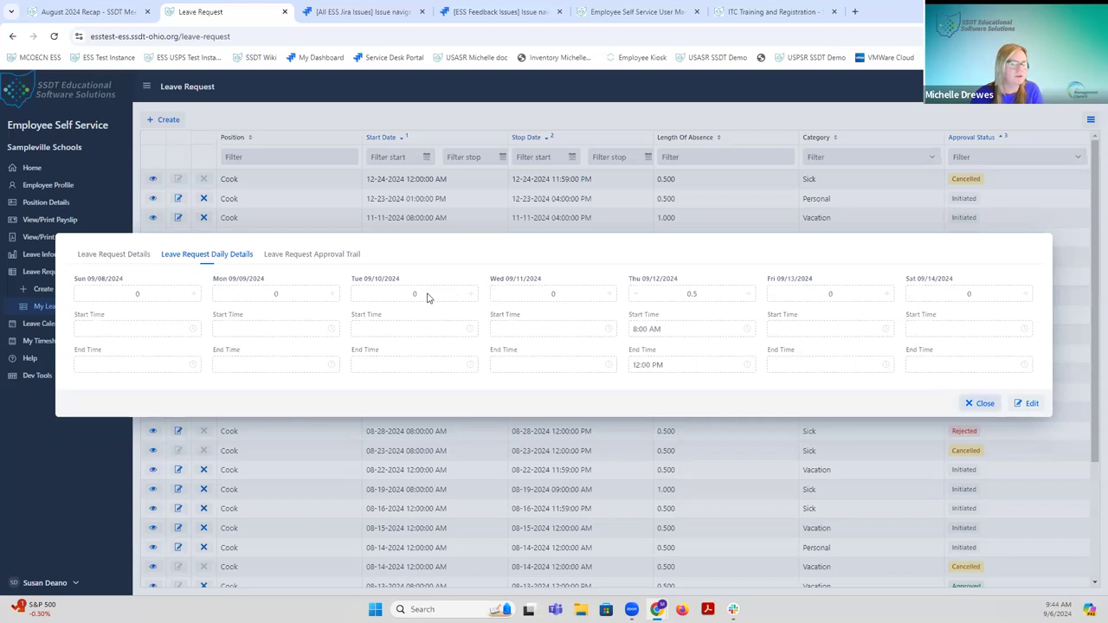
pyautogui.press('Escape')
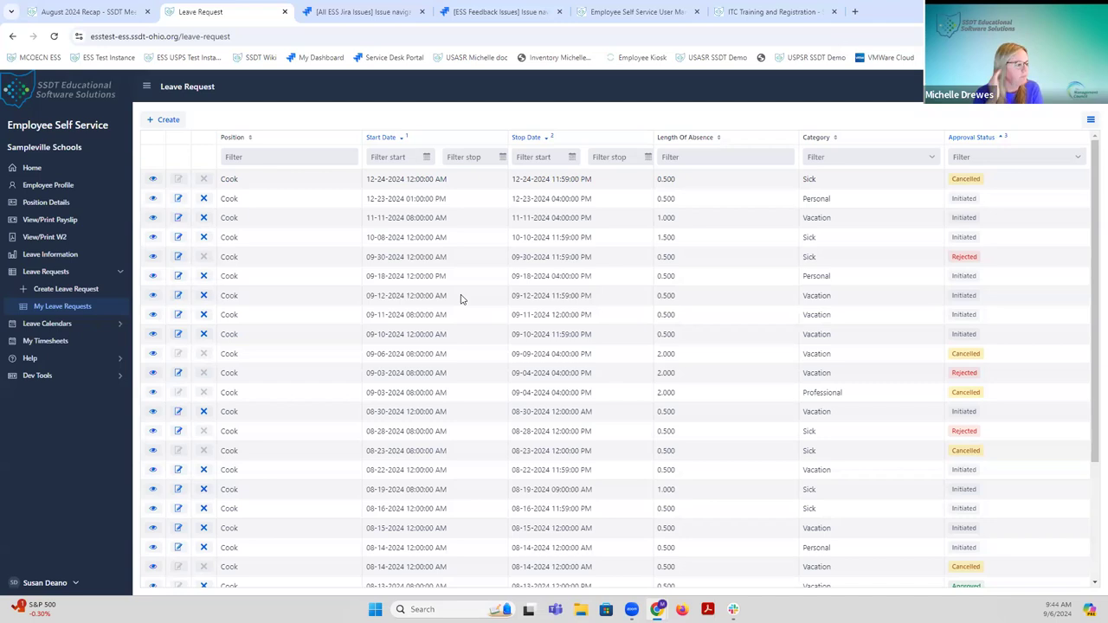
# Open a new leave request form and view the available Start of Leave times
pyautogui.click(168, 121)
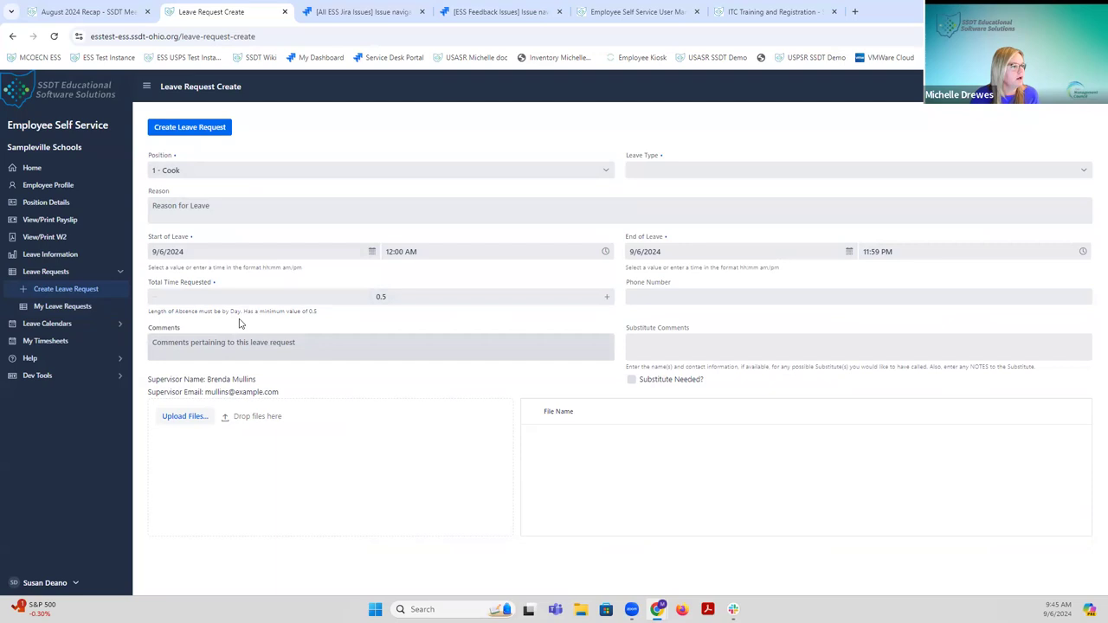
pyautogui.click(445, 251)
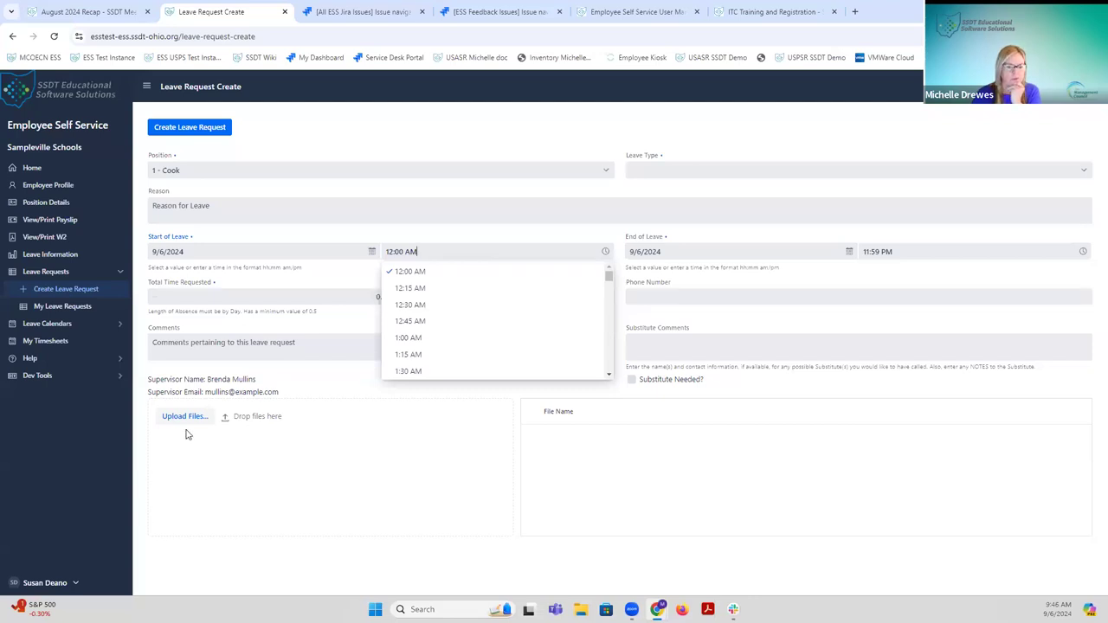
pyautogui.click(75, 587)
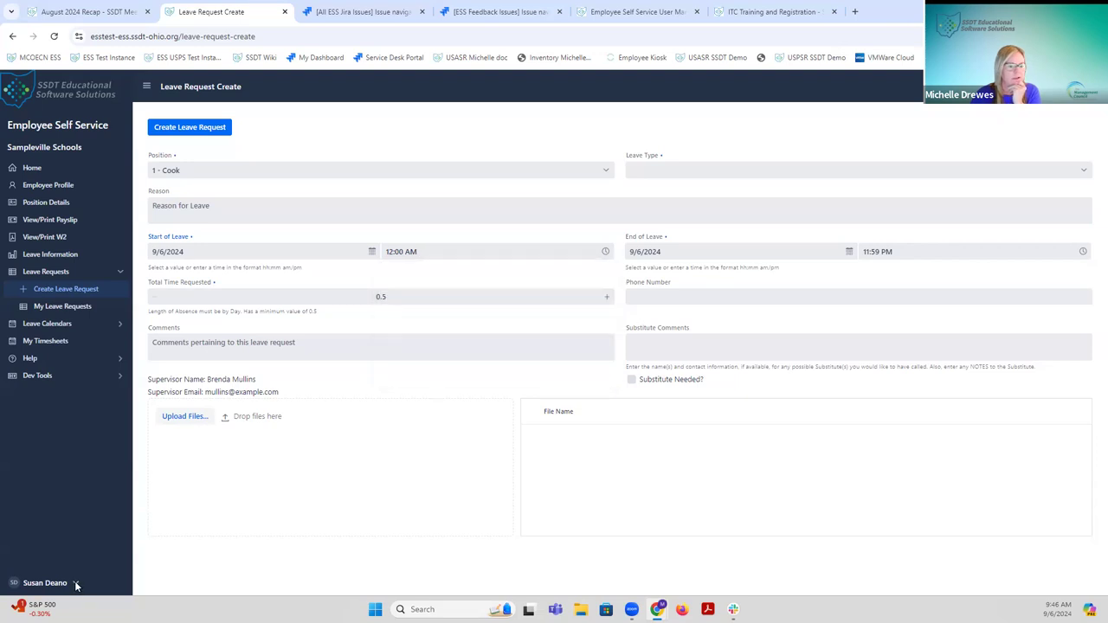
# Sign out and log in to a different employee account using its saved username and password
pyautogui.click(76, 586)
pyautogui.click(39, 565)
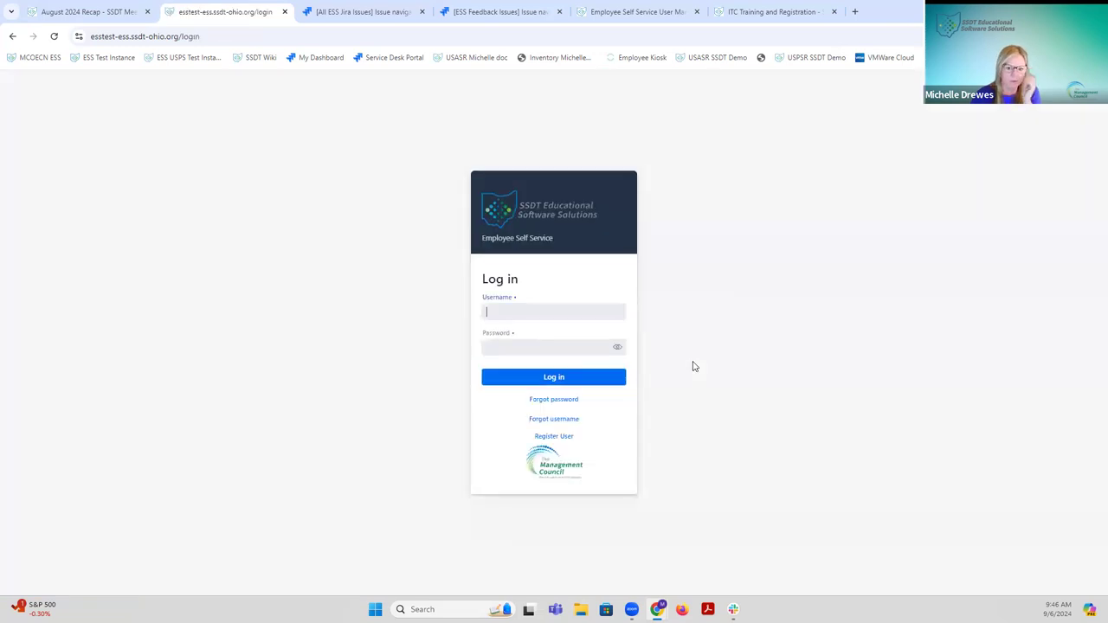
pyautogui.click(554, 315)
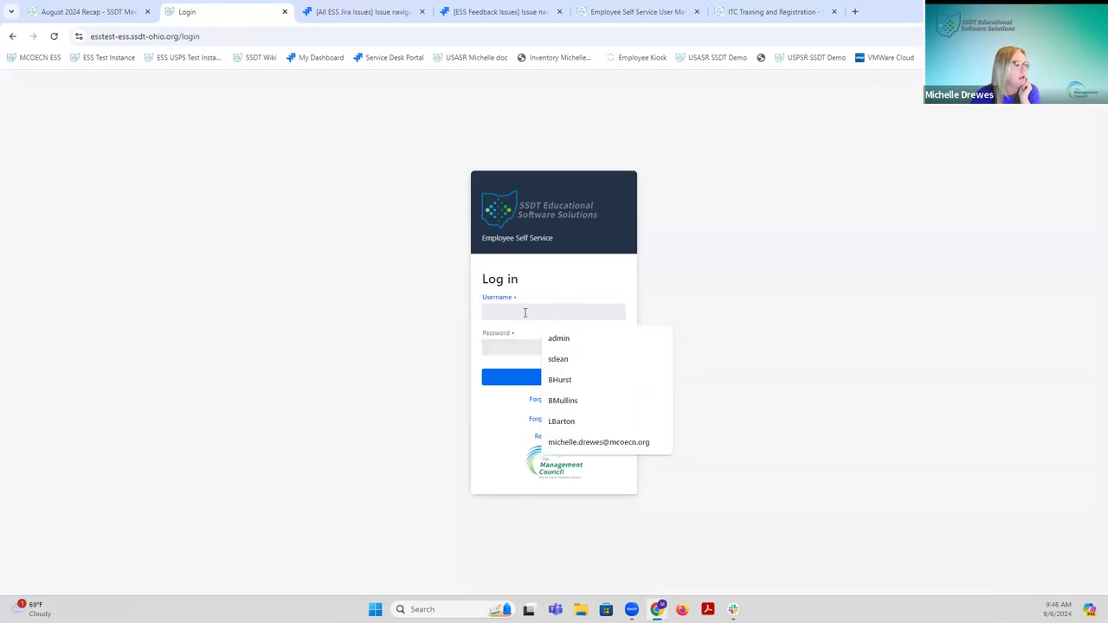
pyautogui.press('Down')
pyautogui.press('Down')
pyautogui.press('Return')
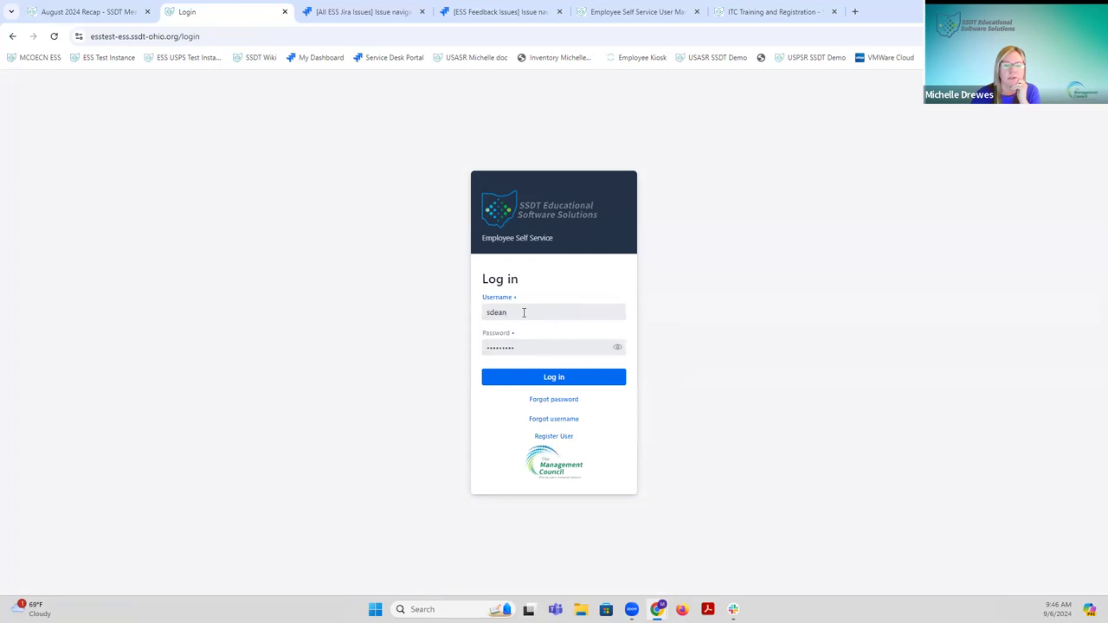
pyautogui.click(524, 312)
pyautogui.click(538, 390)
pyautogui.click(559, 378)
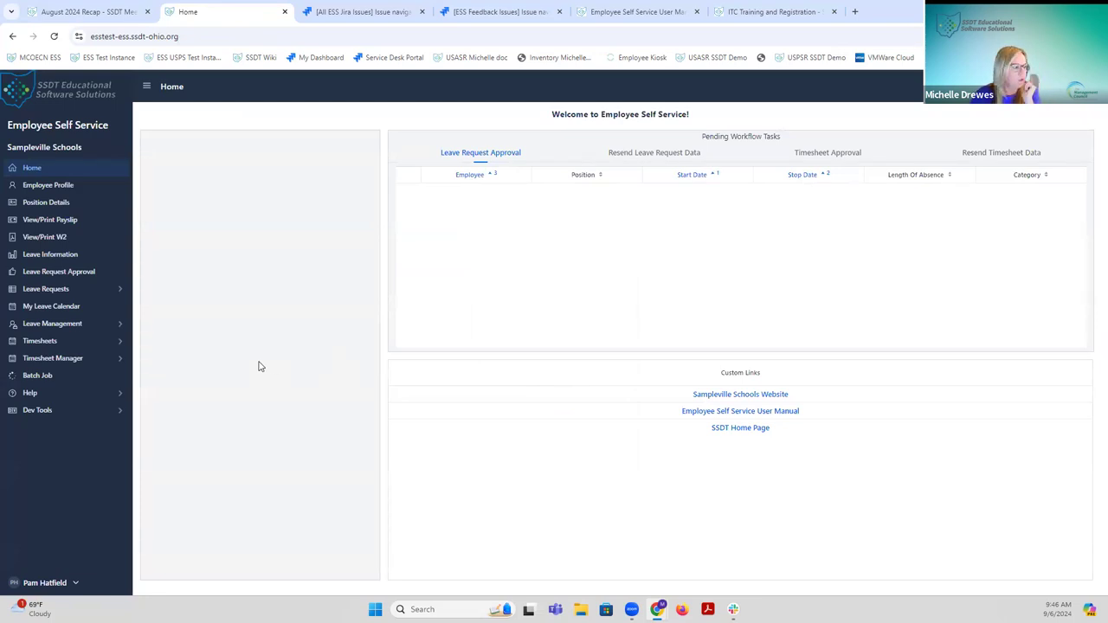
# Open the district leave requests and filter them by approval status, first by Initiated and finally by Approved
pyautogui.click(64, 289)
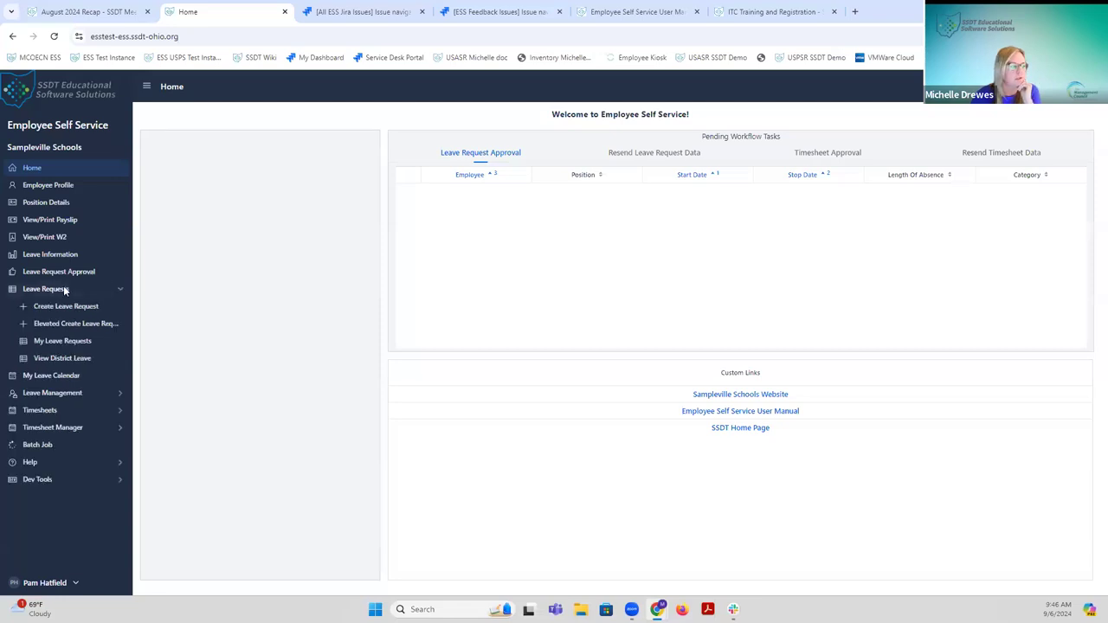
pyautogui.click(78, 359)
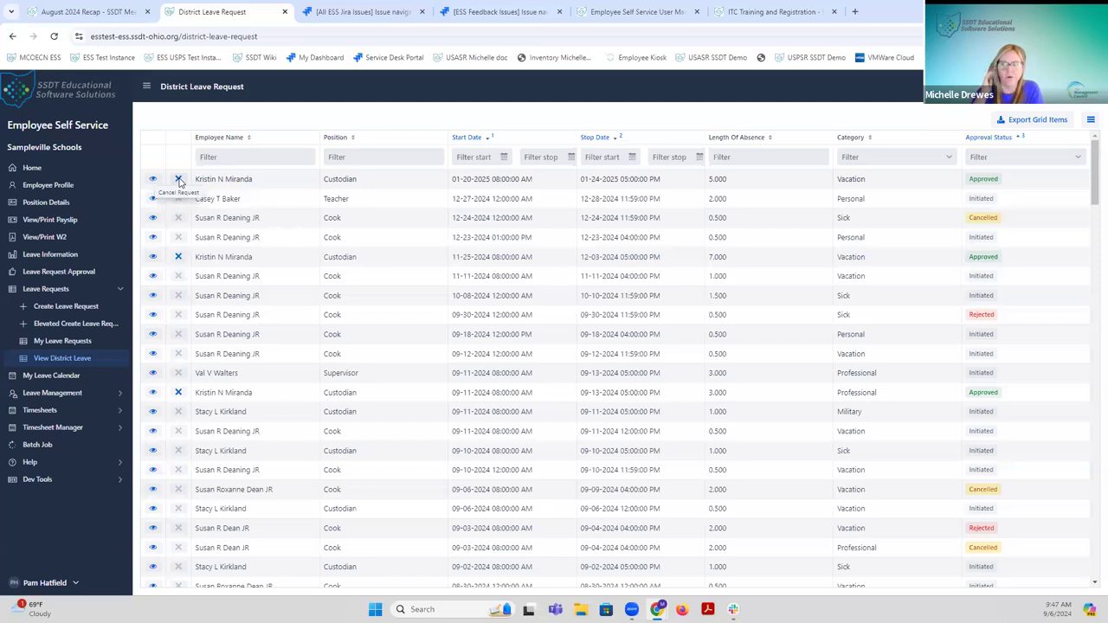
pyautogui.click(978, 157)
pyautogui.click(984, 182)
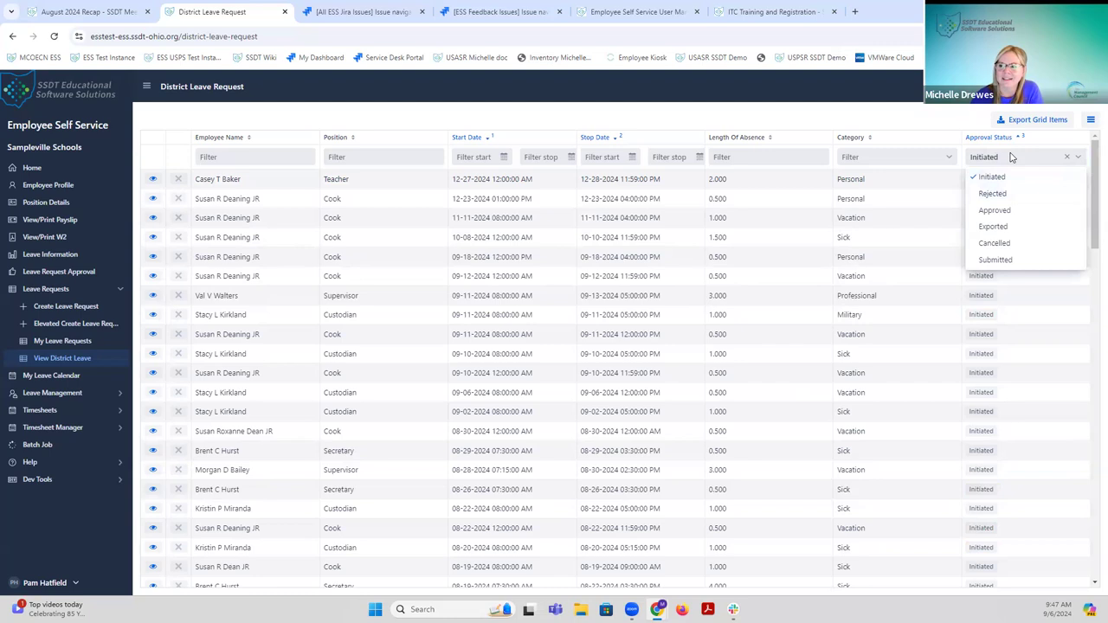
pyautogui.click(1068, 157)
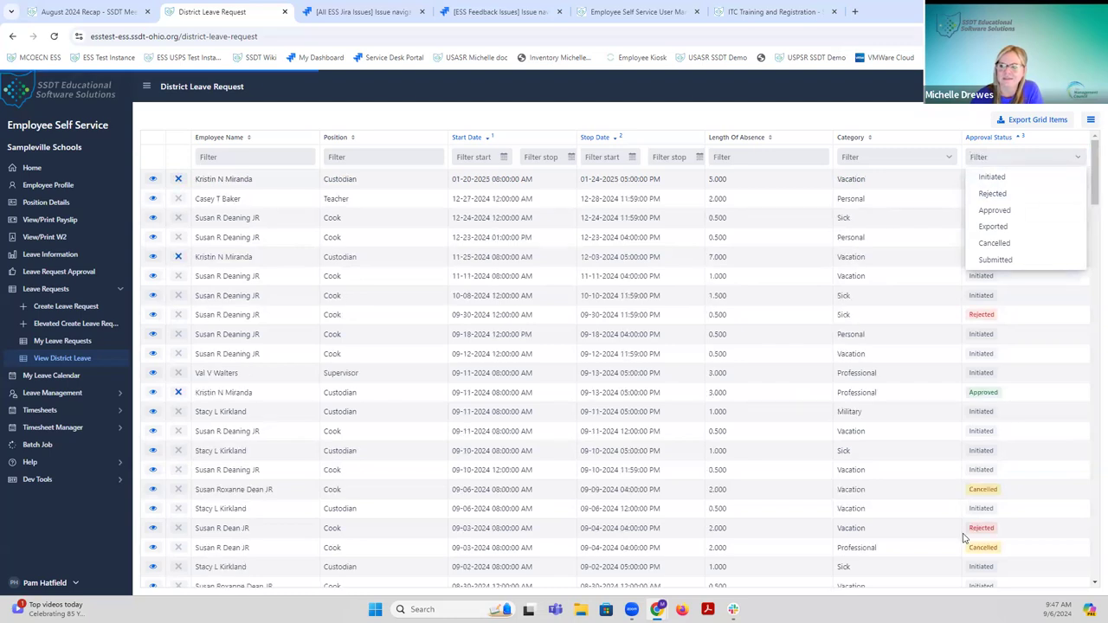
pyautogui.click(945, 116)
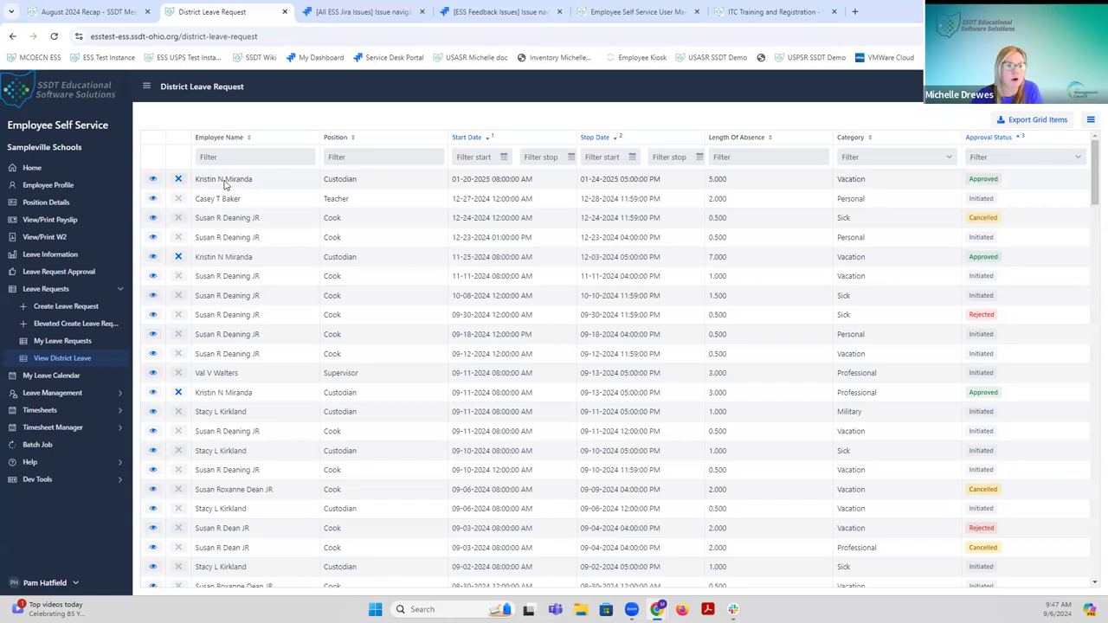
pyautogui.click(1080, 159)
pyautogui.click(1028, 213)
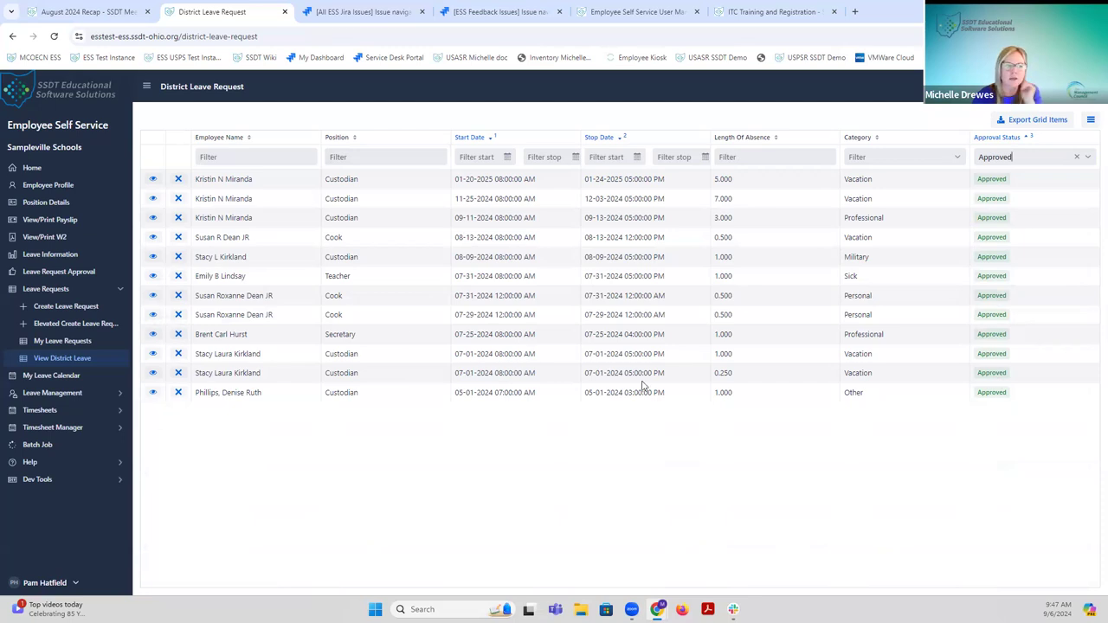
# View the personal leave calendar, sign out, and log in to a supervisor's account using its saved username and password
pyautogui.click(53, 379)
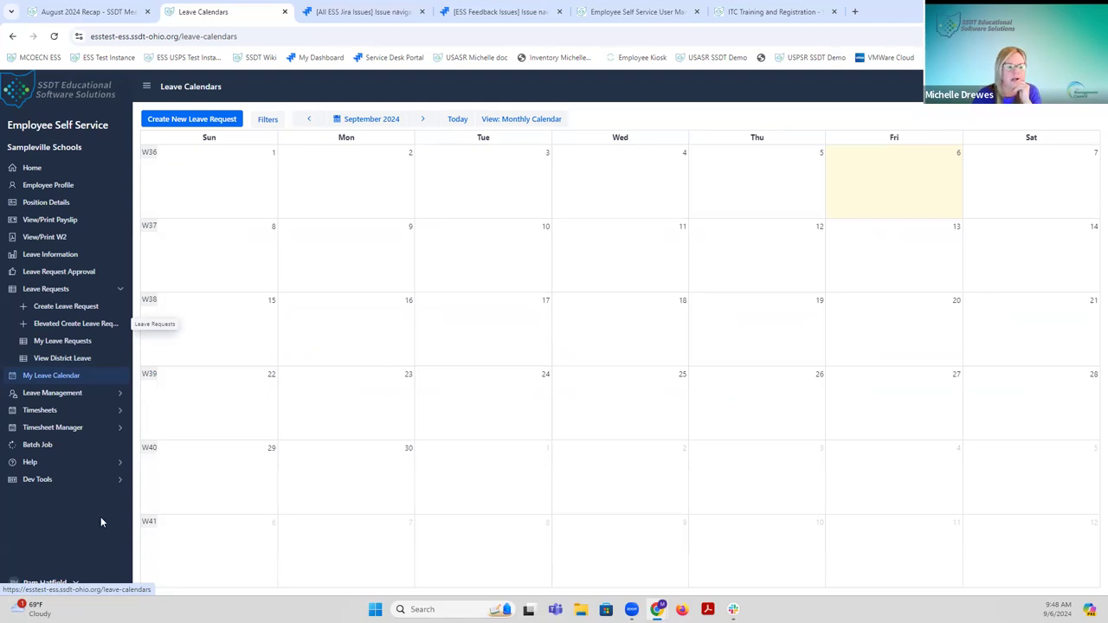
pyautogui.click(74, 584)
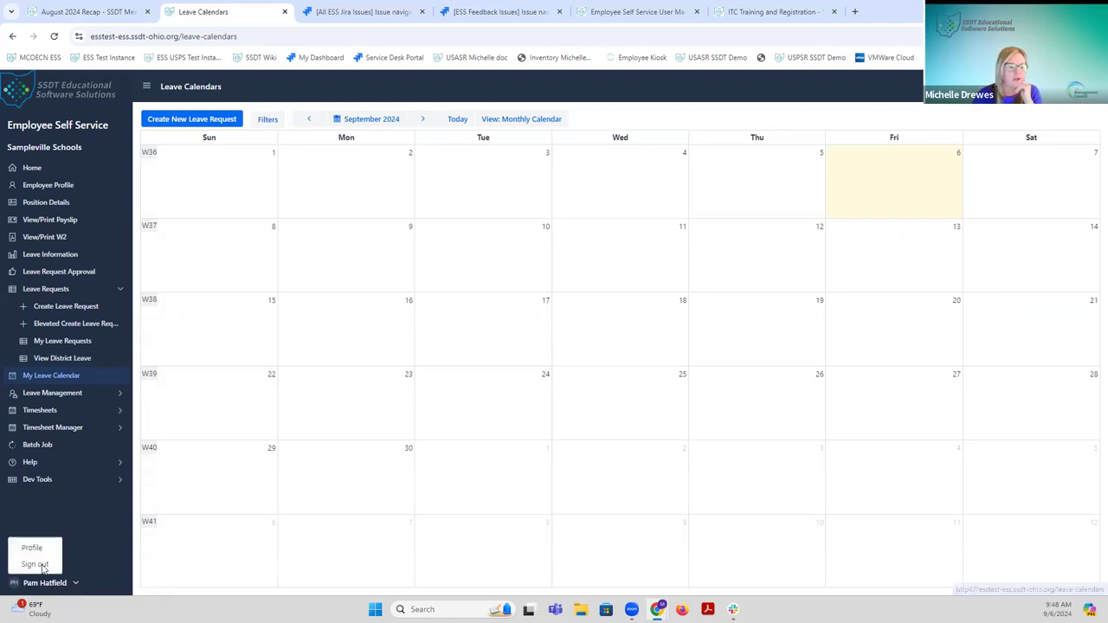
pyautogui.click(39, 563)
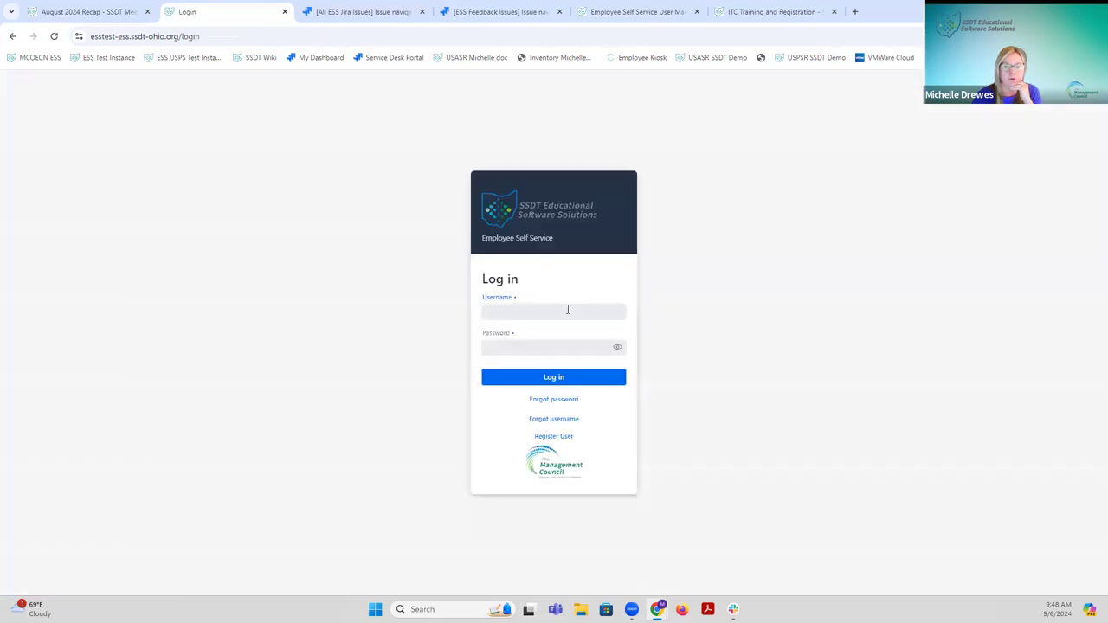
pyautogui.click(567, 311)
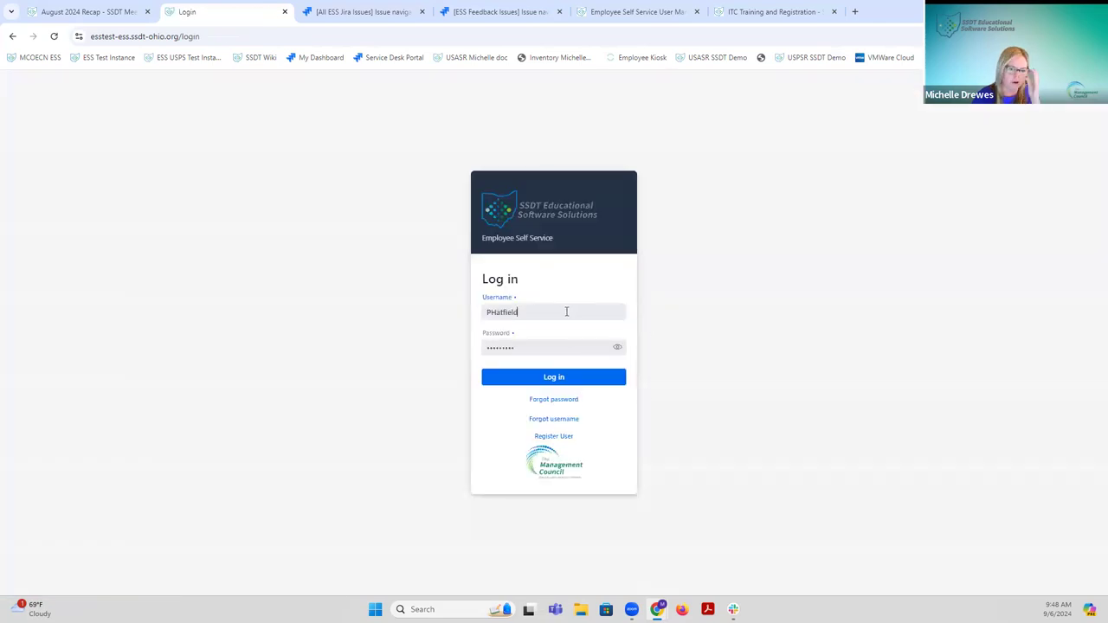
pyautogui.click(567, 311)
pyautogui.scroll(-1, 559, 378)
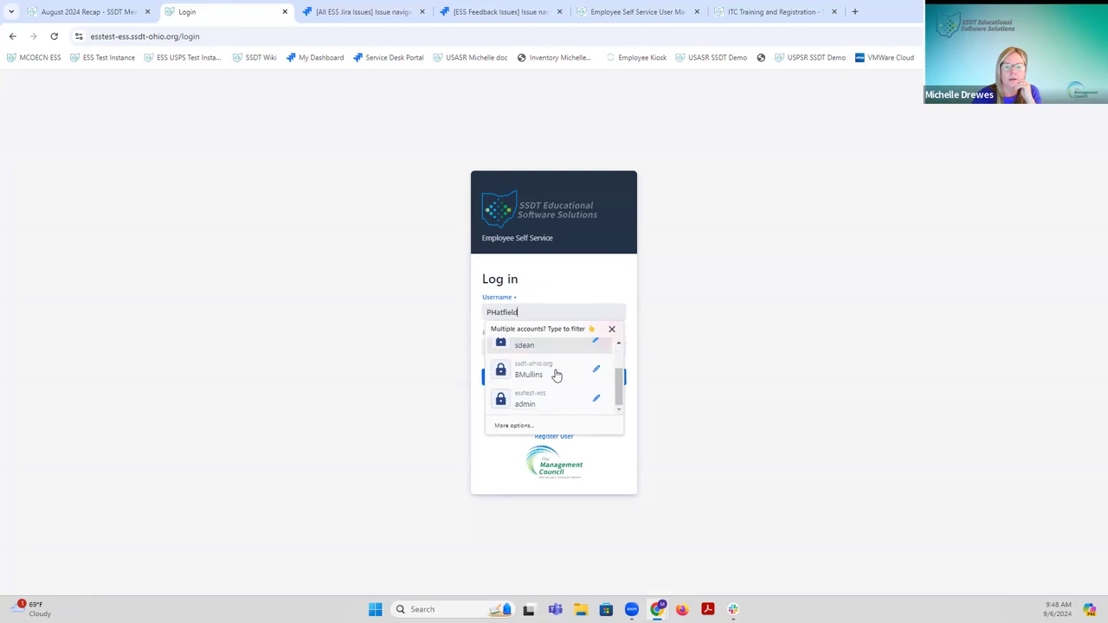
pyautogui.click(554, 377)
pyautogui.click(544, 383)
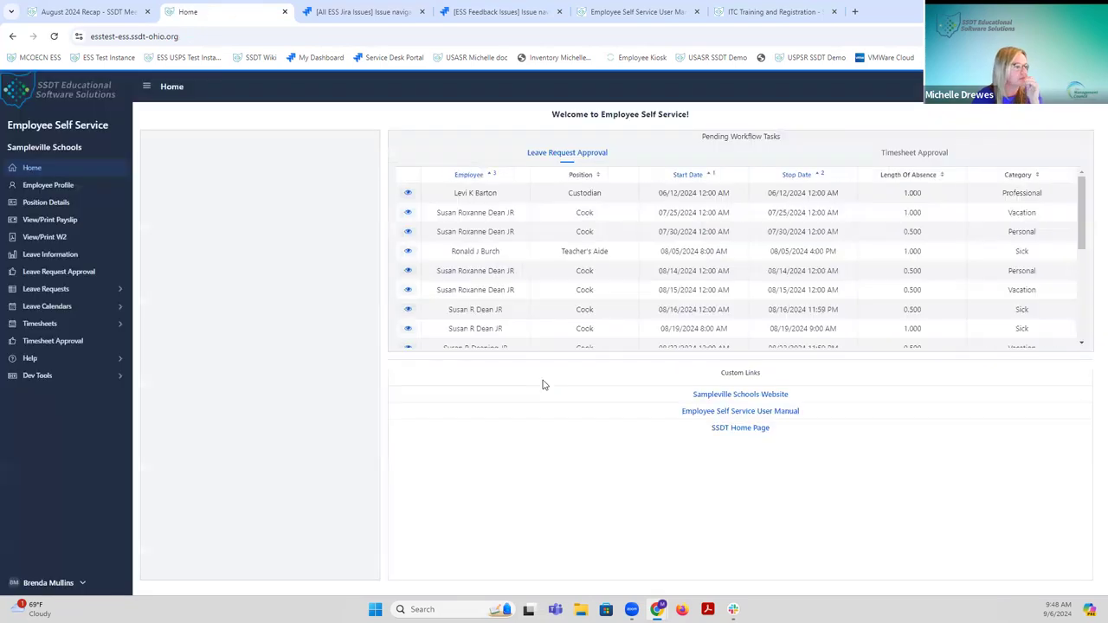
# Open the Supervisor Leave Calendar to review the employees' leave for September 2024
pyautogui.click(74, 308)
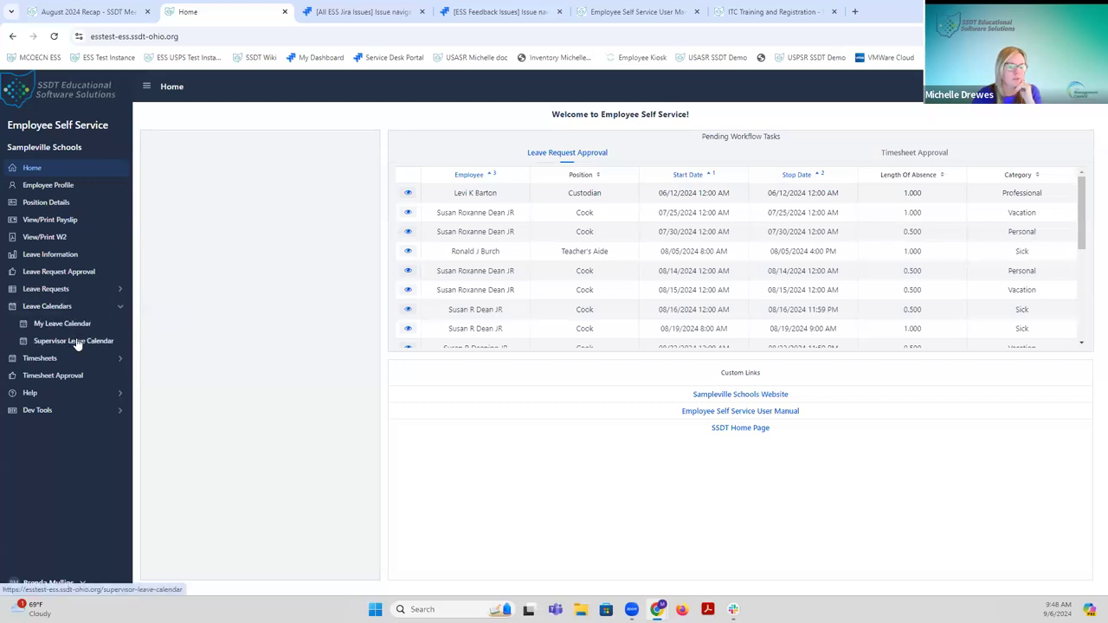
pyautogui.click(76, 342)
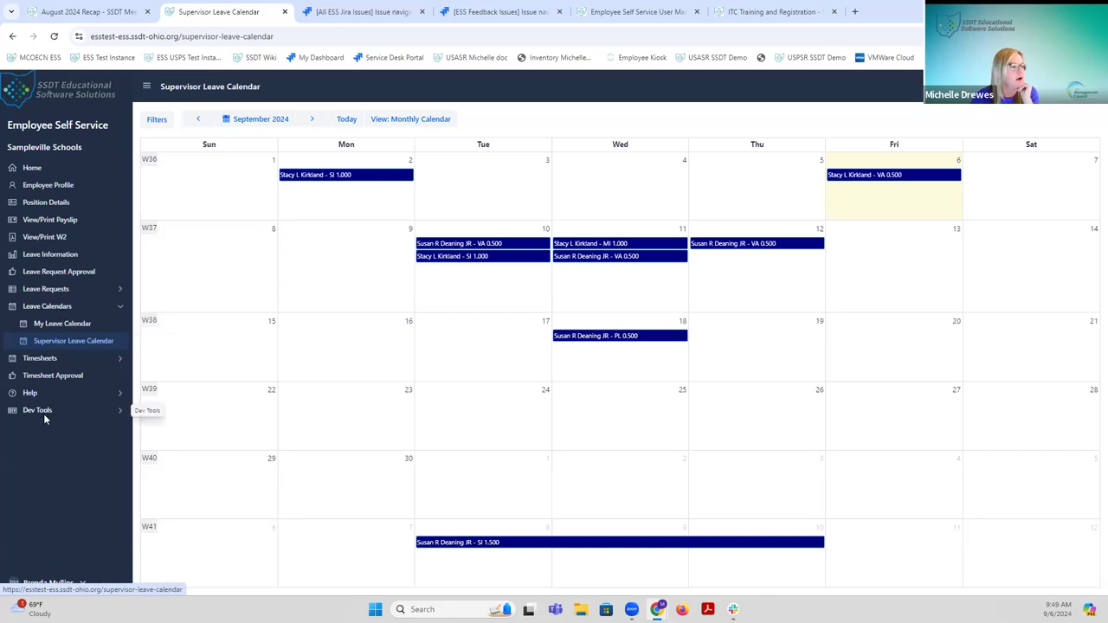
# Sign out and log in to the administrator account using its saved username and password
pyautogui.click(82, 584)
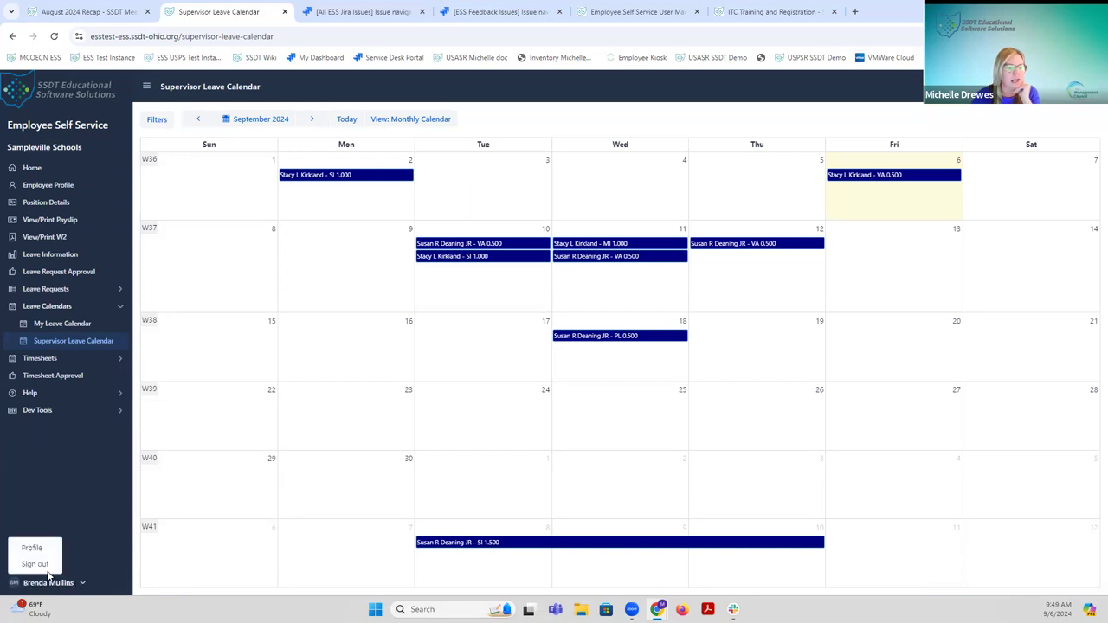
pyautogui.click(43, 564)
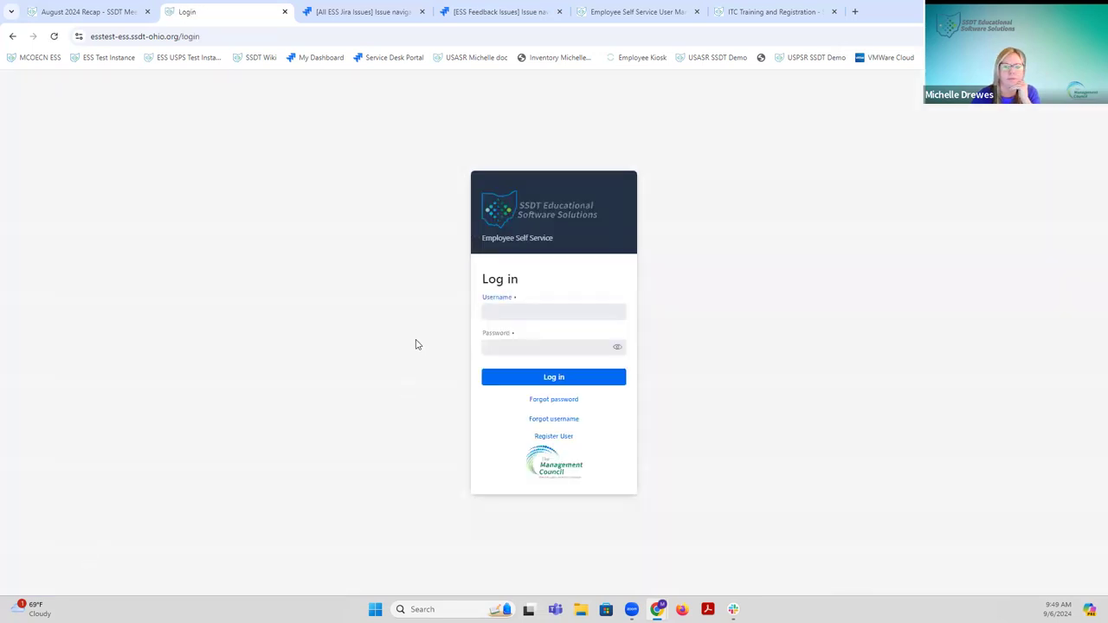
pyautogui.click(538, 313)
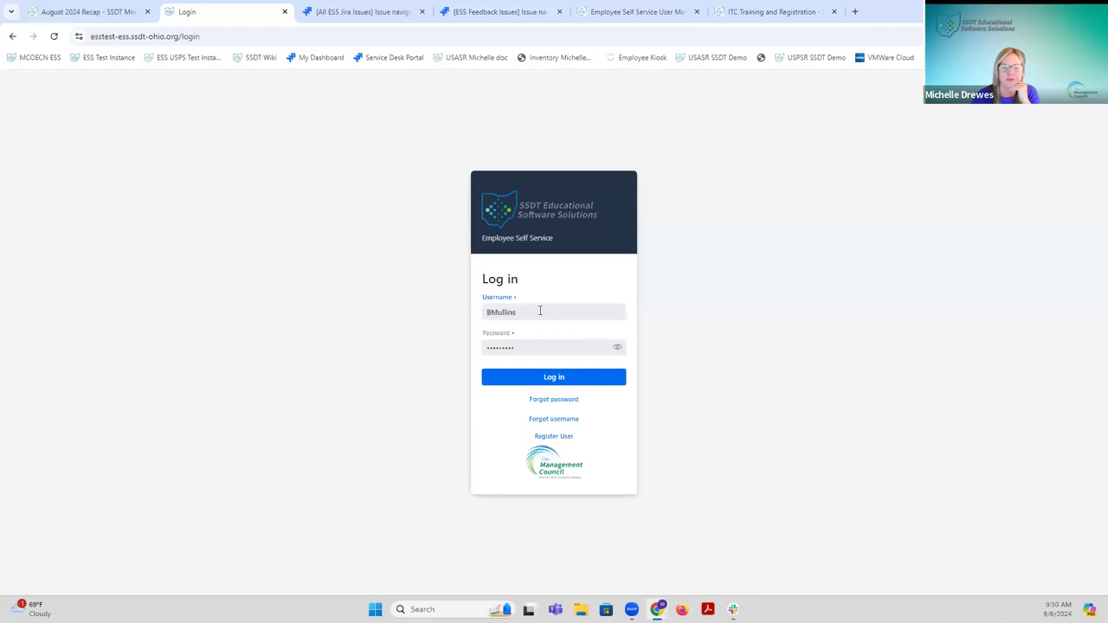
pyautogui.click(540, 310)
pyautogui.scroll(-1, 527, 399)
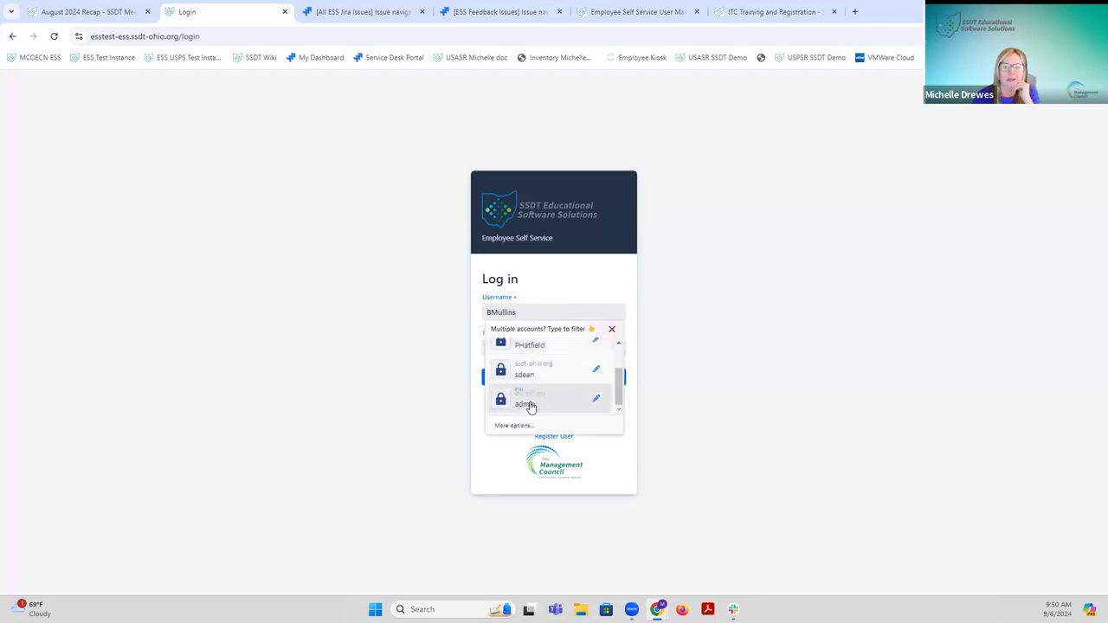
pyautogui.click(528, 403)
pyautogui.click(523, 381)
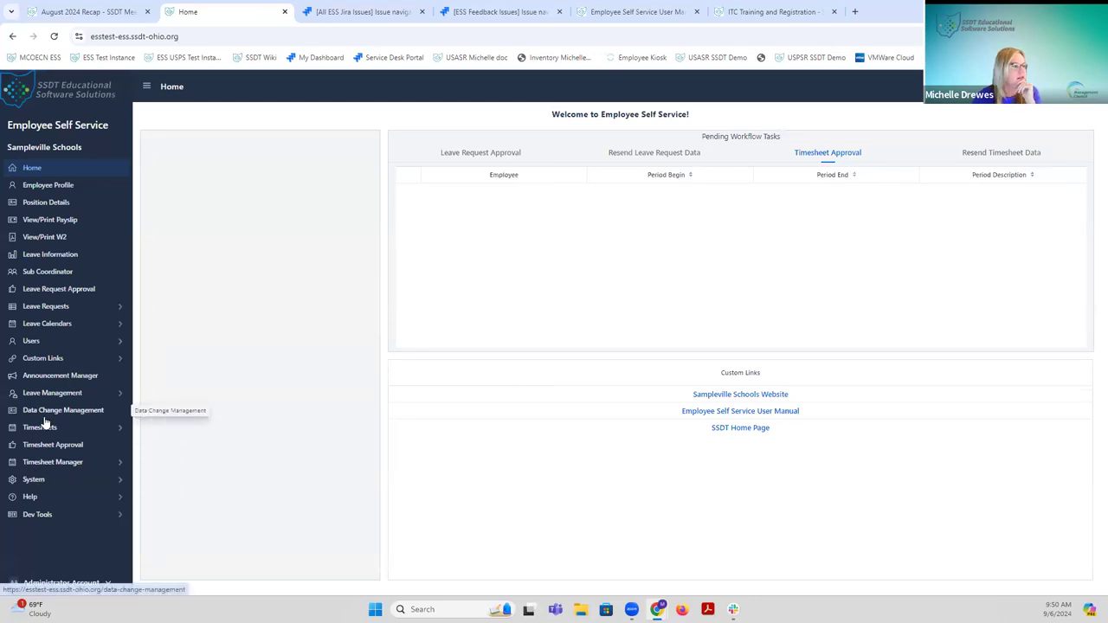
# View the list of blackout dates in leave management
pyautogui.click(59, 393)
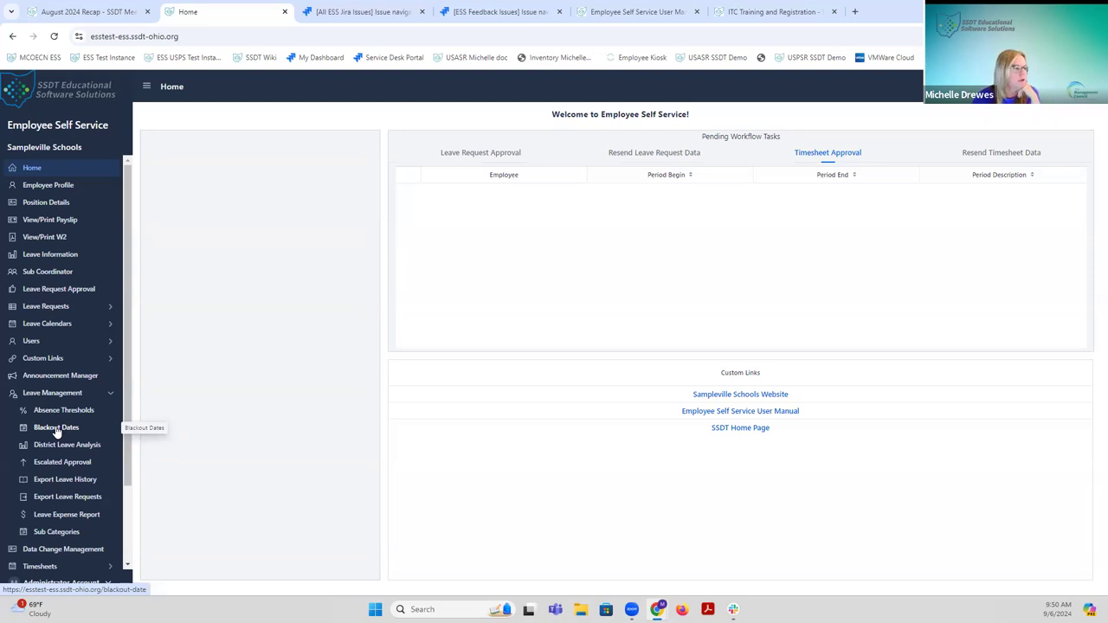
pyautogui.click(55, 430)
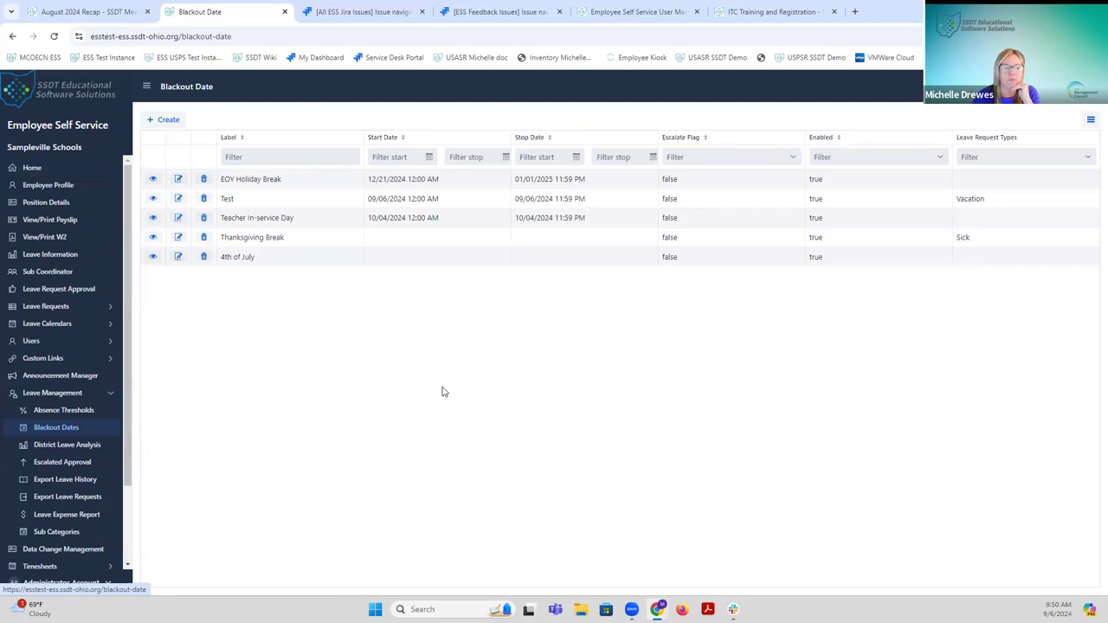
# Enable Disallow Blackout Date for the Vacation leave type in the Leave Type Configuration and save it
pyautogui.moveTo(128, 476); pyautogui.dragTo(125, 511)
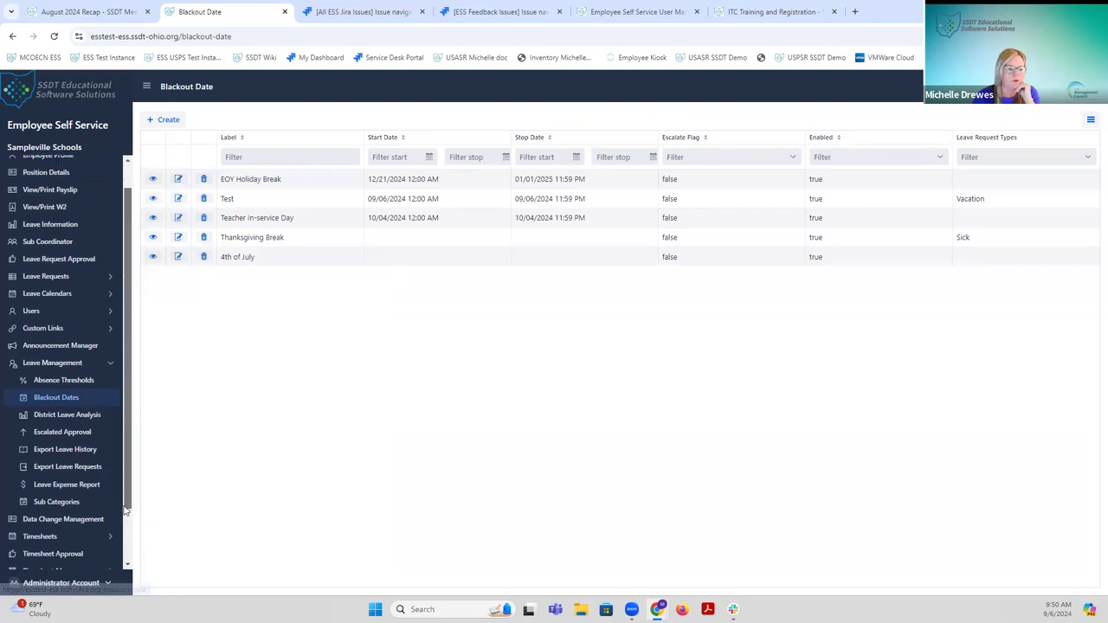
pyautogui.scroll(-2, 50, 546)
pyautogui.click(43, 522)
pyautogui.scroll(-3, 56, 546)
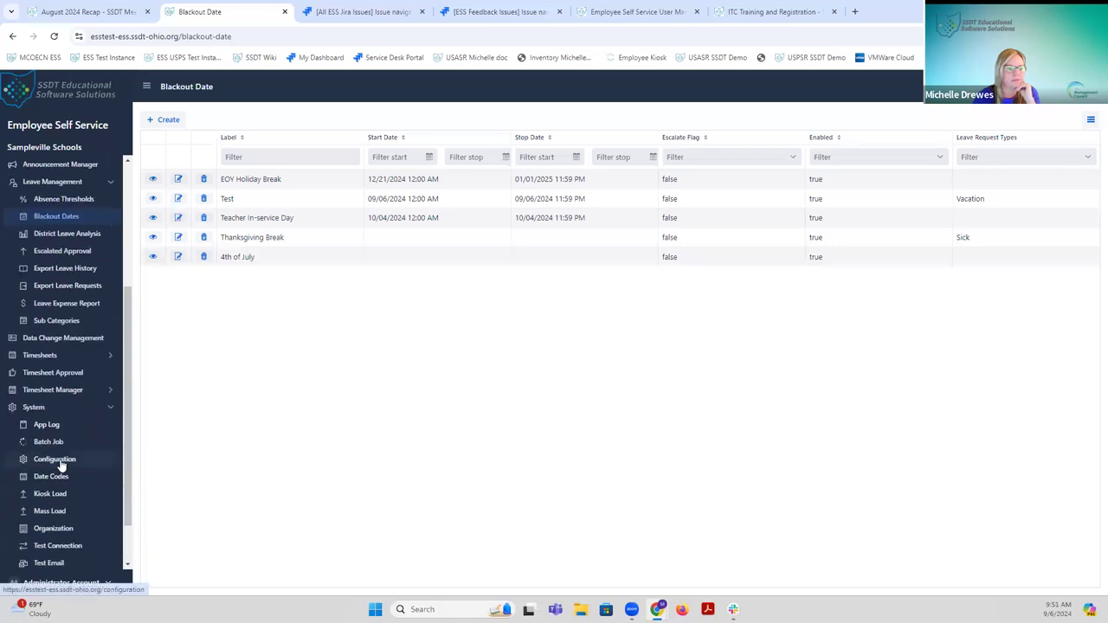
pyautogui.click(59, 461)
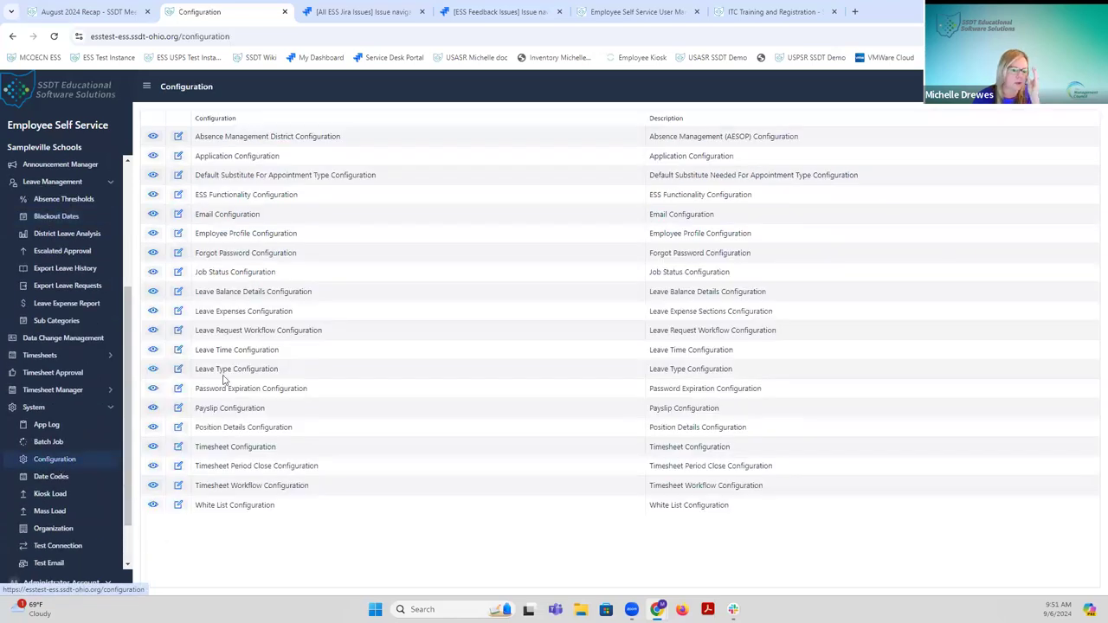
pyautogui.click(153, 369)
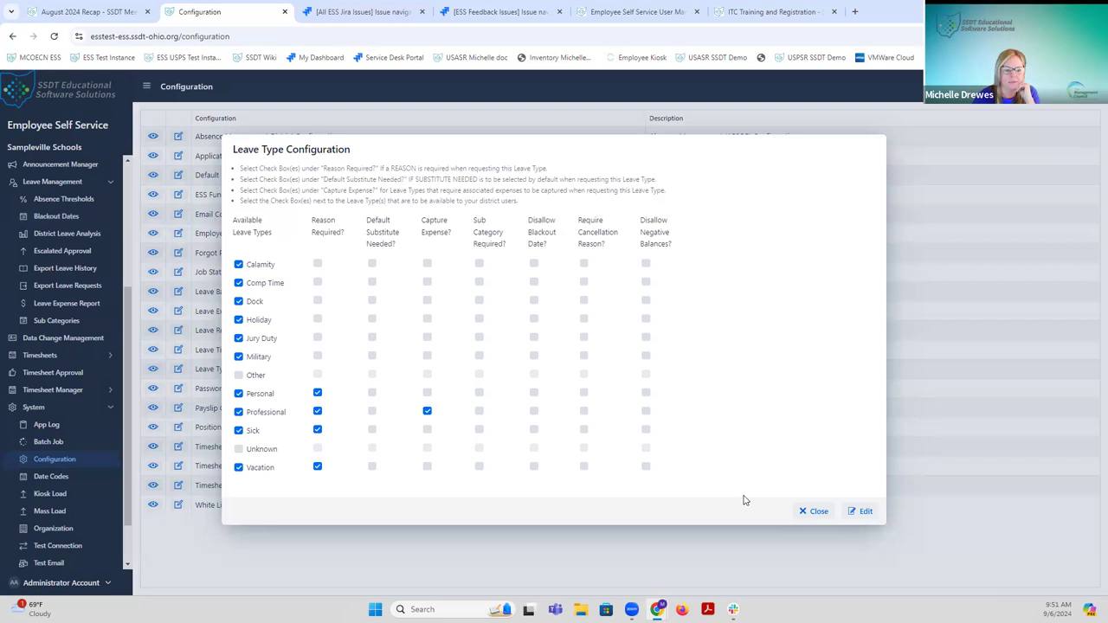
pyautogui.click(866, 513)
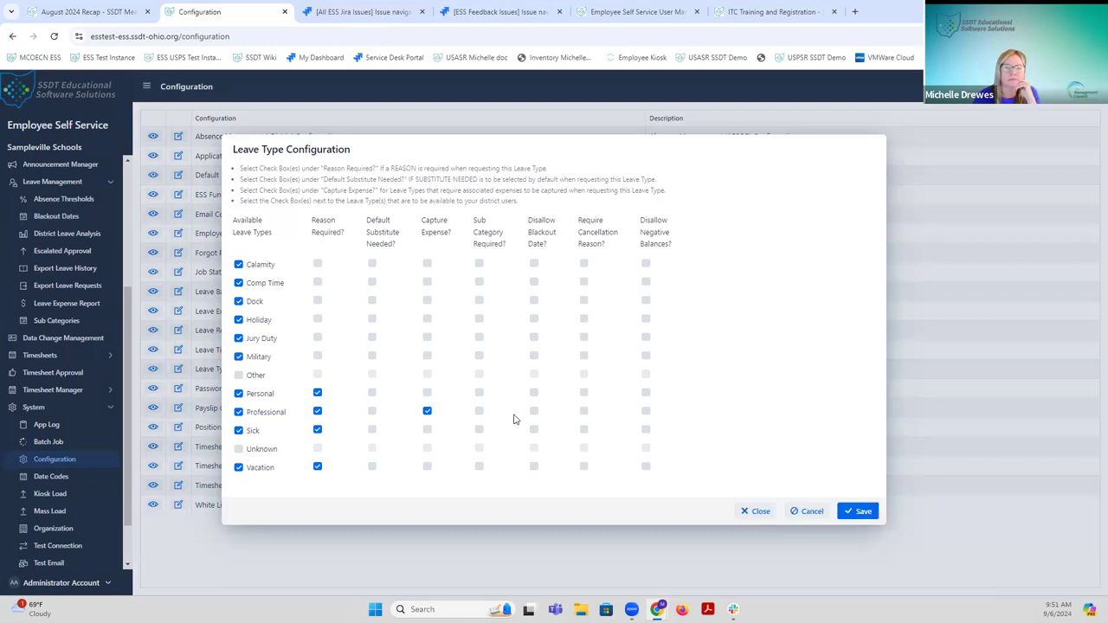
pyautogui.click(533, 466)
pyautogui.click(862, 511)
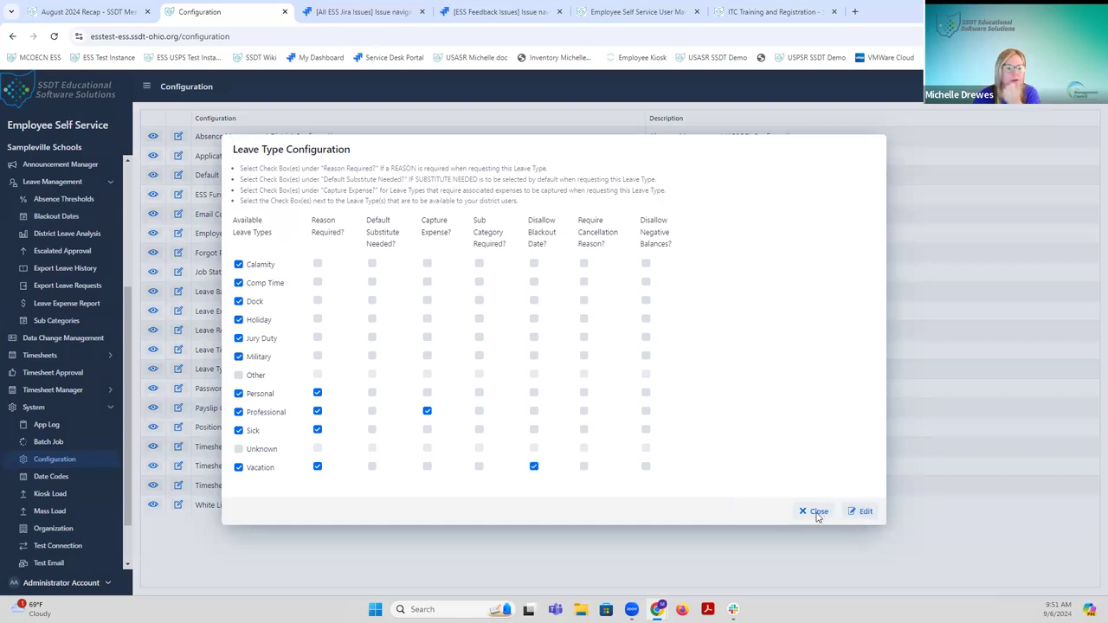
pyautogui.click(818, 513)
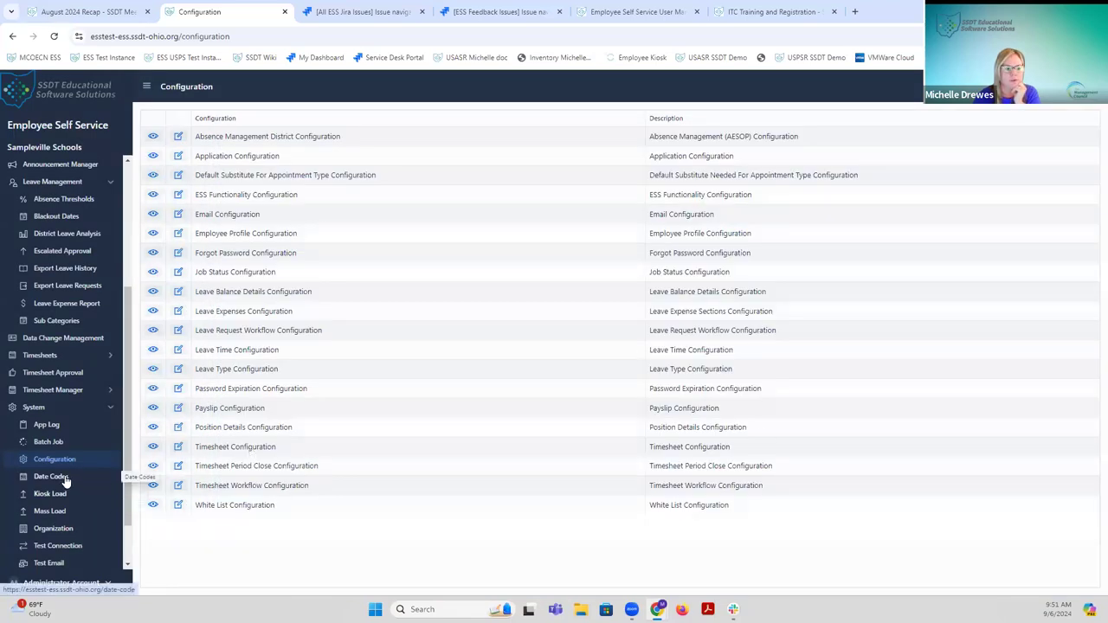
# Start a new blackout date labelled "veterans day" with start and end dates of 11/11/2024
pyautogui.click(57, 218)
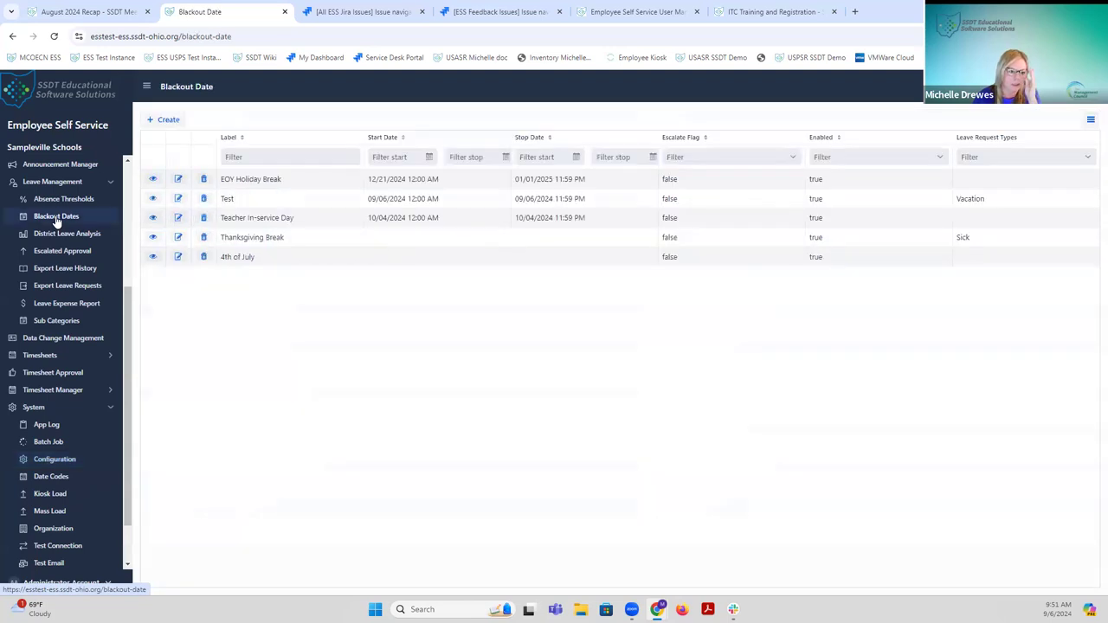
pyautogui.click(172, 121)
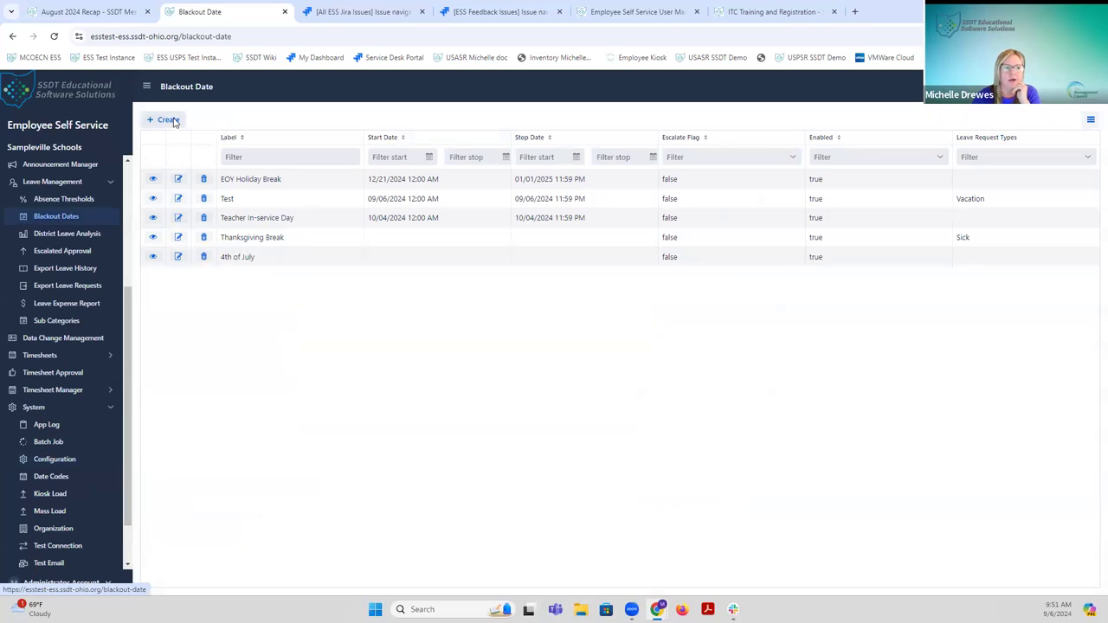
pyautogui.click(269, 262)
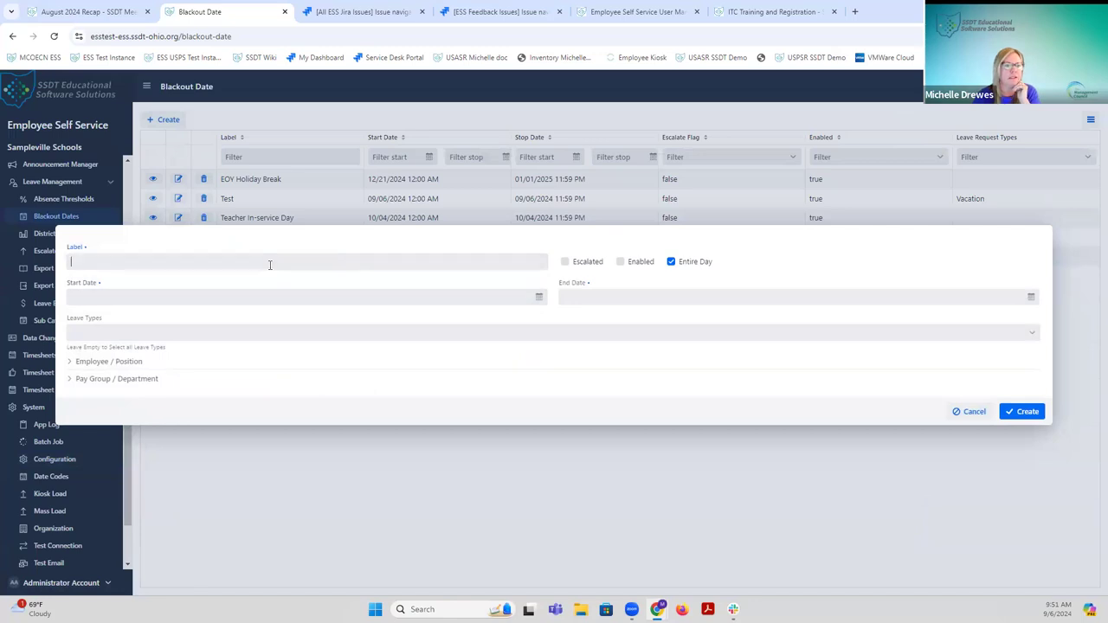
pyautogui.write('veterans day')
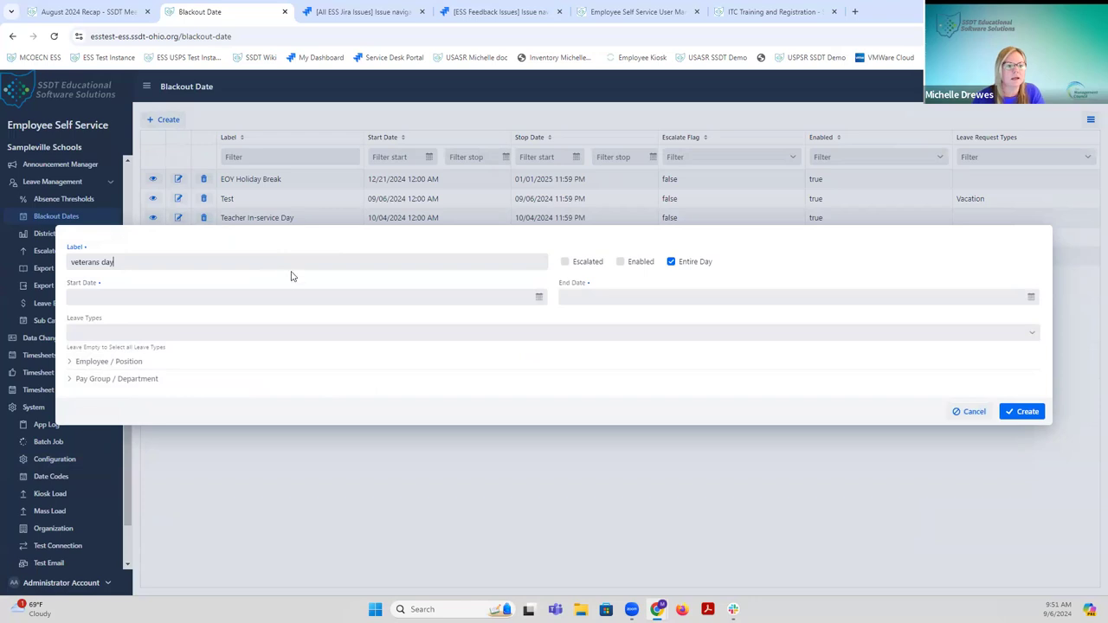
pyautogui.click(289, 297)
pyautogui.scroll(-5, 138, 439)
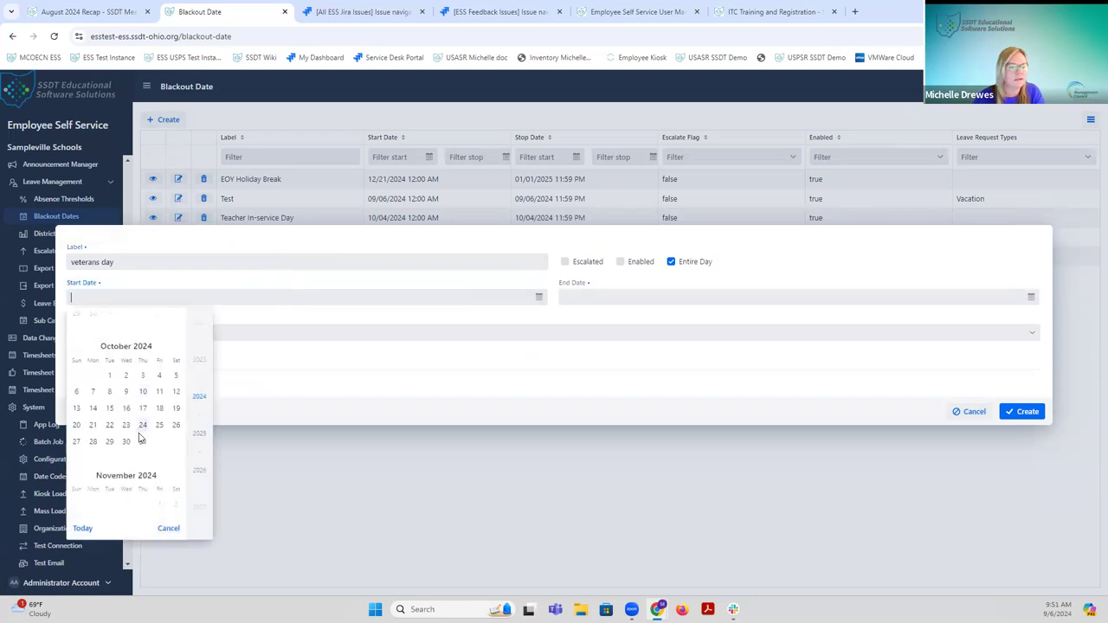
pyautogui.click(93, 423)
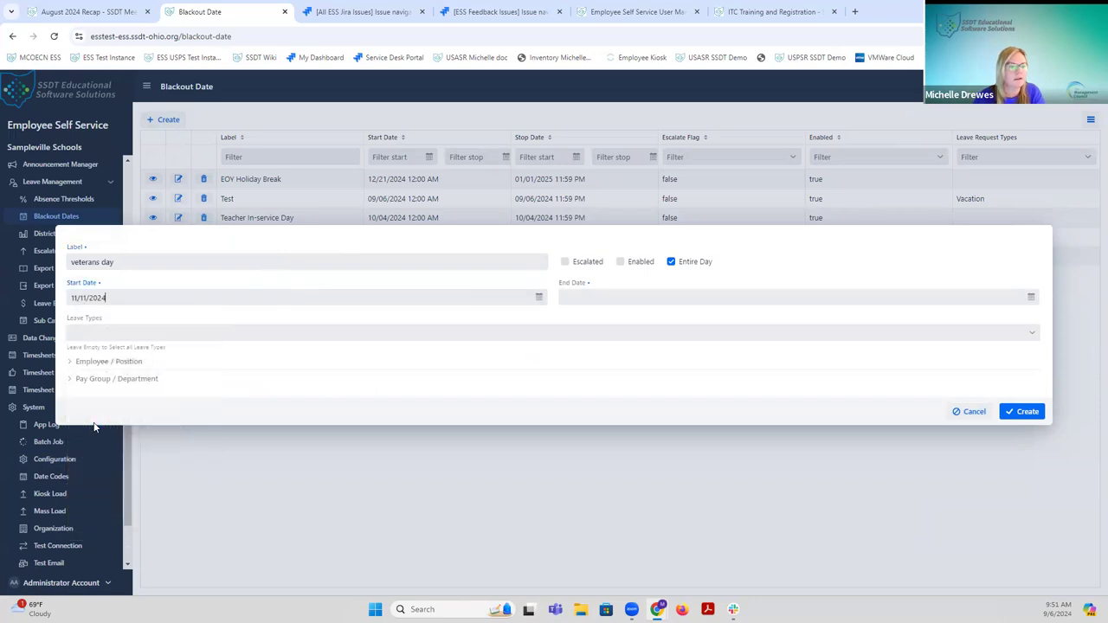
pyautogui.click(586, 299)
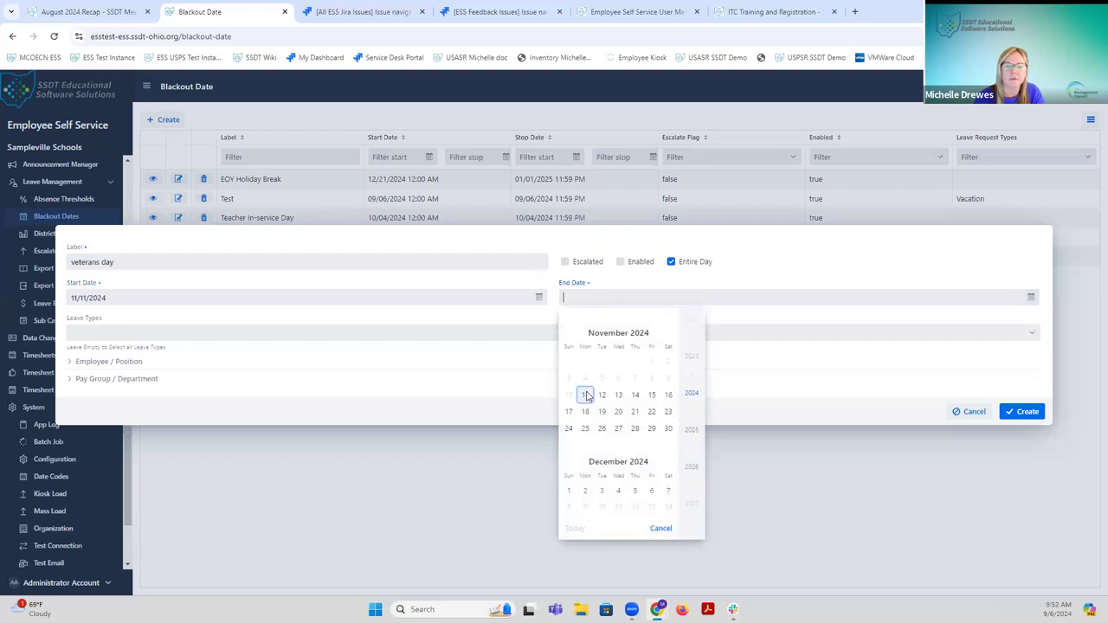
pyautogui.click(585, 394)
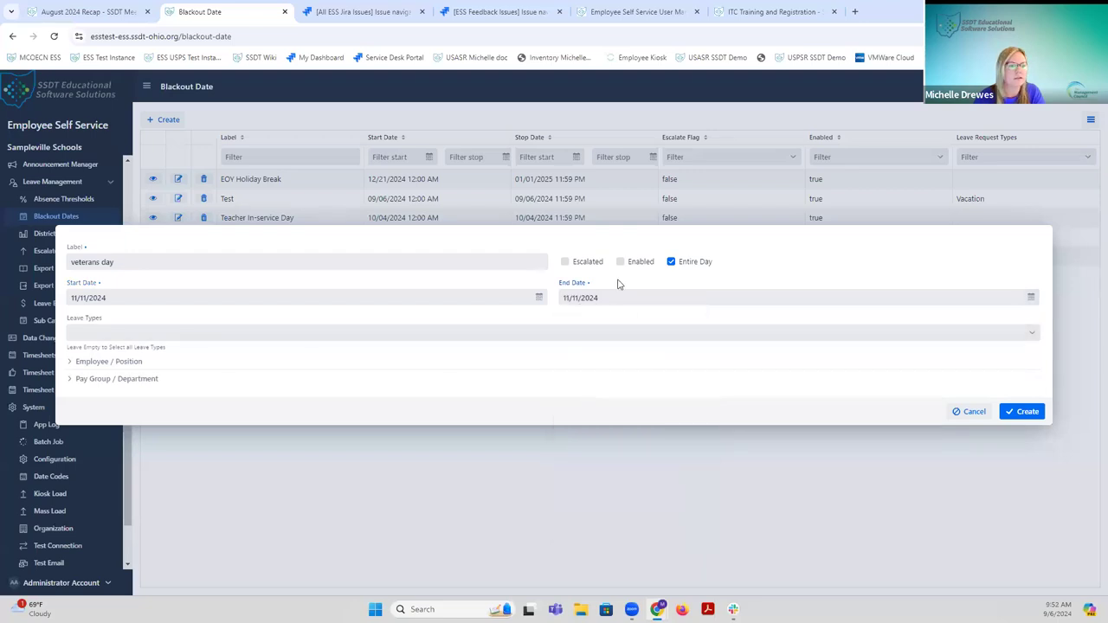
# Set the blackout date's leave type to Vacation and enable it, try to create it, and cancel both the confirmation and the form
pyautogui.click(568, 330)
pyautogui.click(350, 520)
pyautogui.click(779, 257)
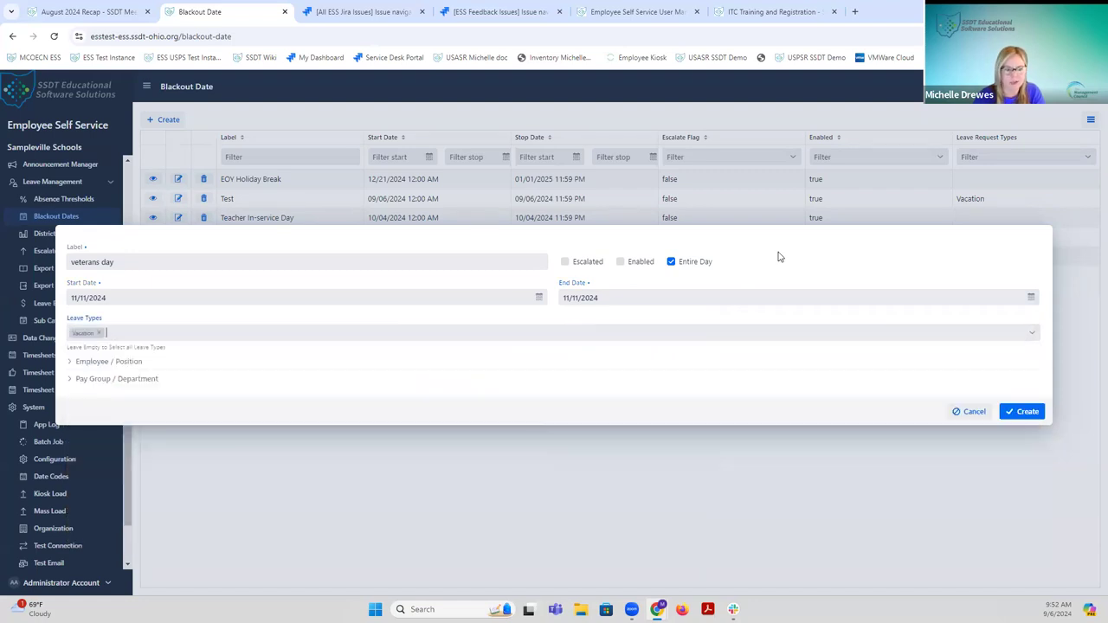
pyautogui.click(621, 261)
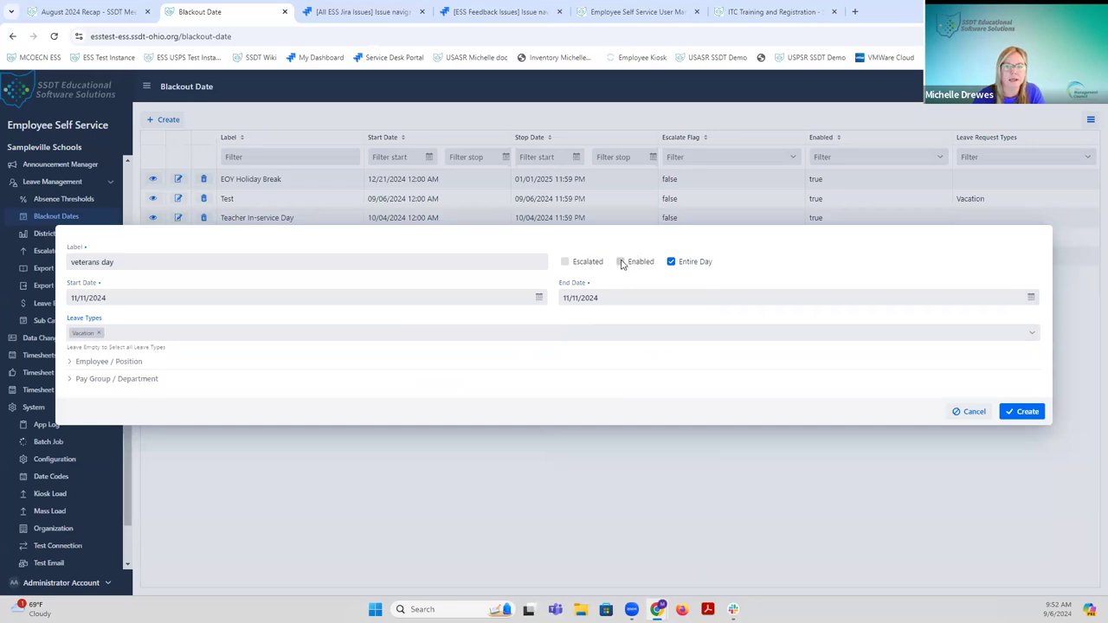
pyautogui.click(1022, 412)
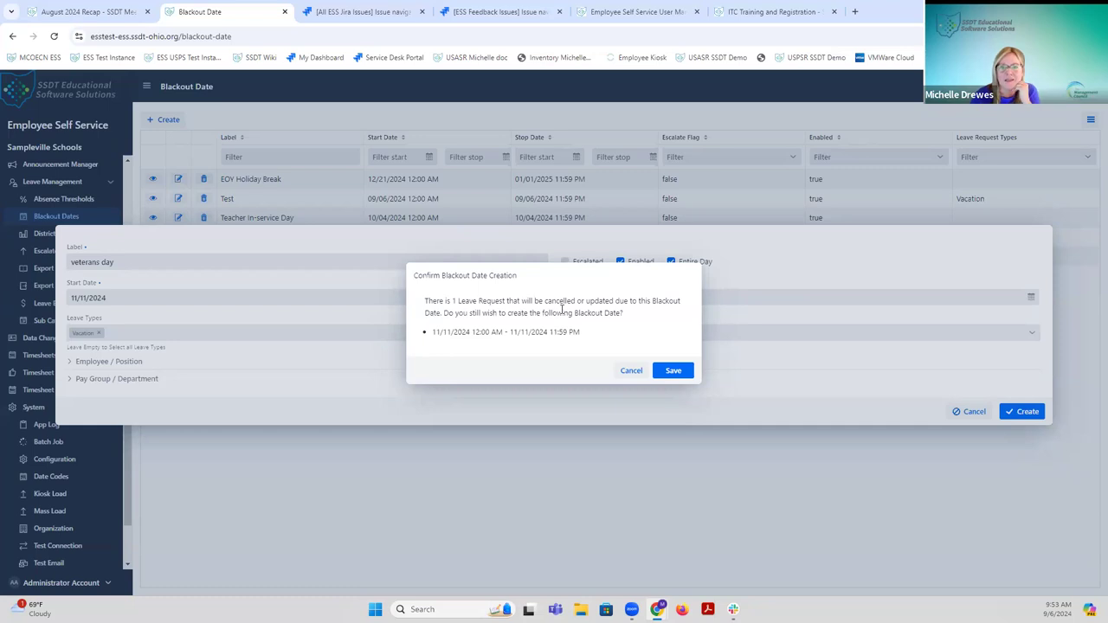
pyautogui.click(630, 374)
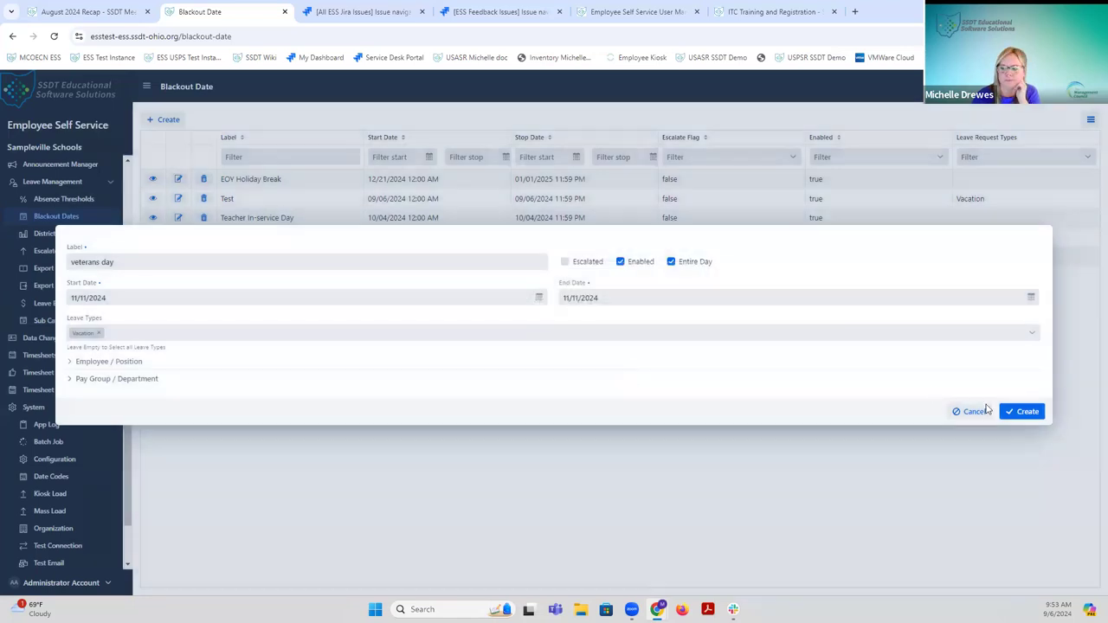
pyautogui.click(979, 414)
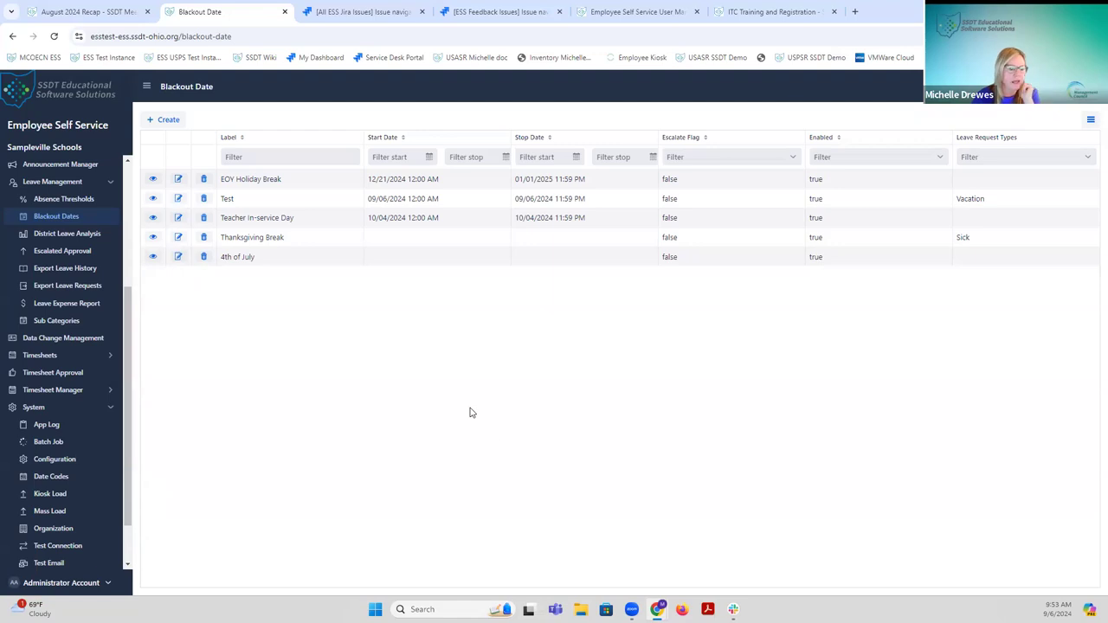
# Show the list of batch jobs in the System section
pyautogui.click(49, 442)
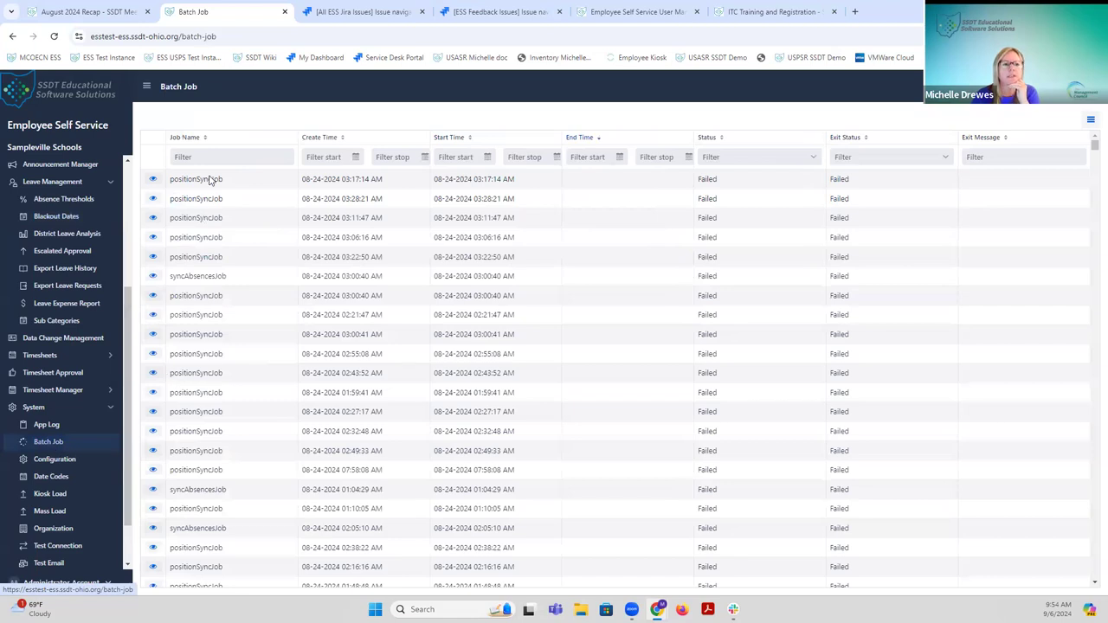
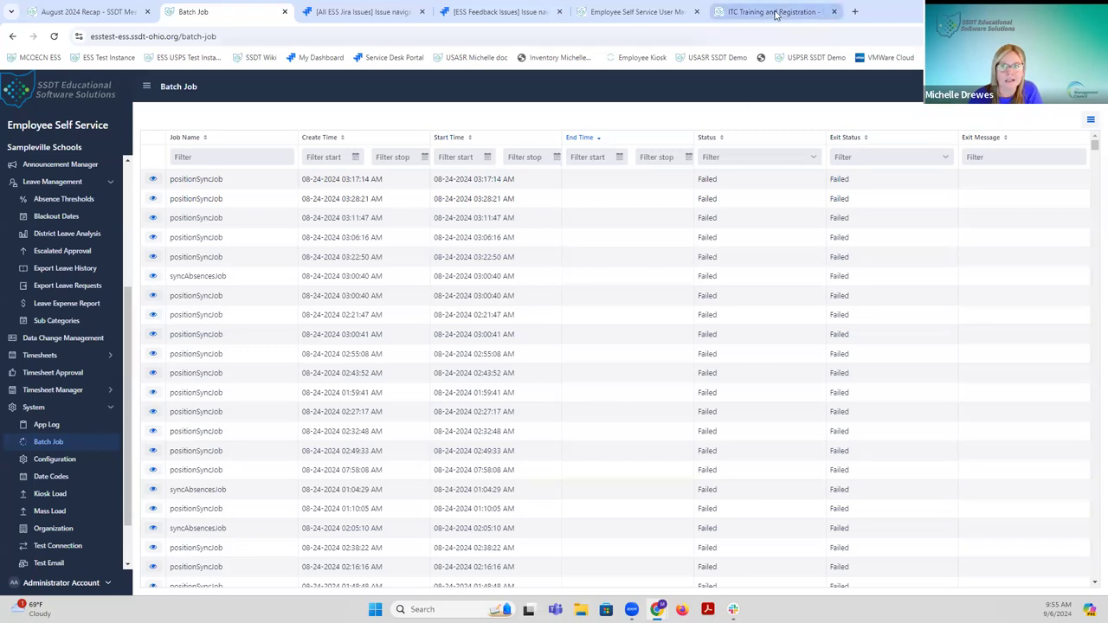
# Open the Timesheet Guideline from the appendix of the Employee Self Service User Manual wiki and review its configuration, workflow and menu sections
pyautogui.click(633, 13)
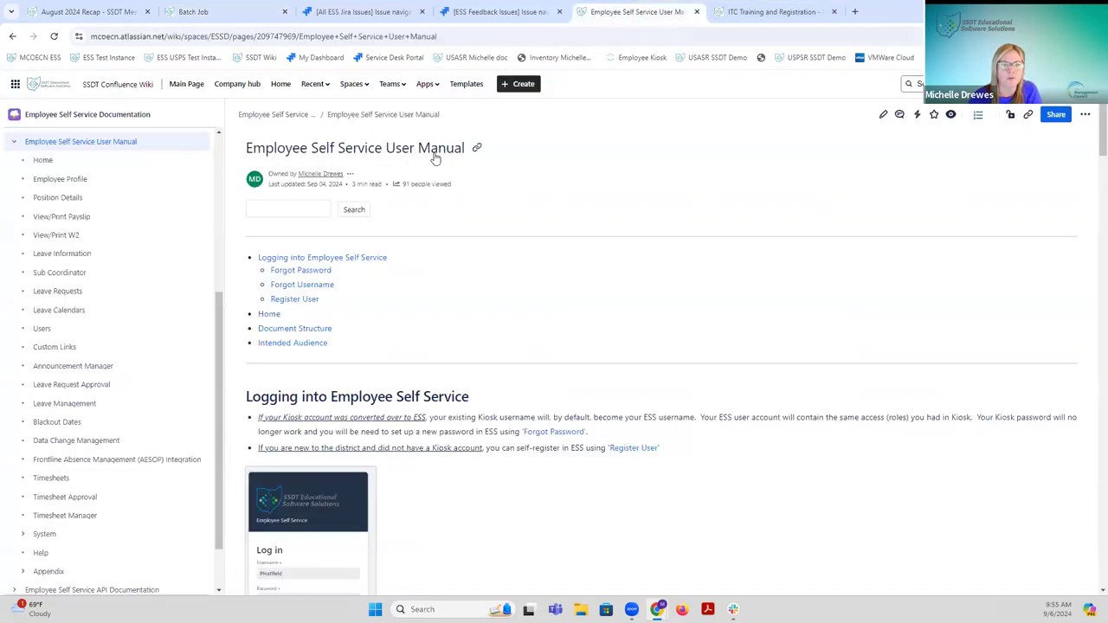
pyautogui.scroll(-1, 85, 467)
pyautogui.click(51, 509)
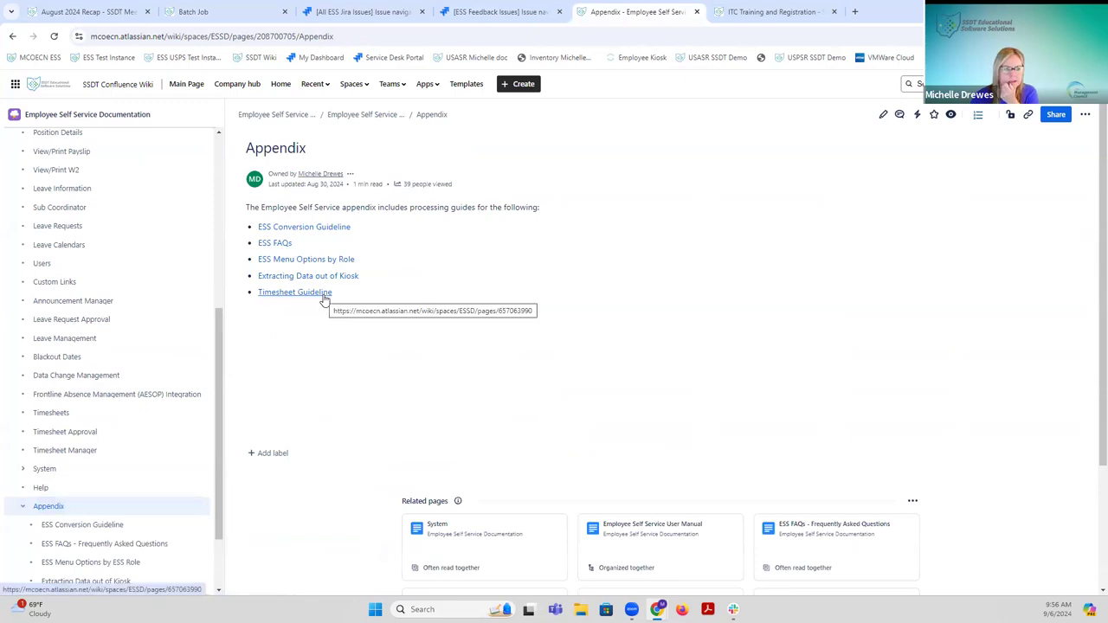
pyautogui.click(322, 294)
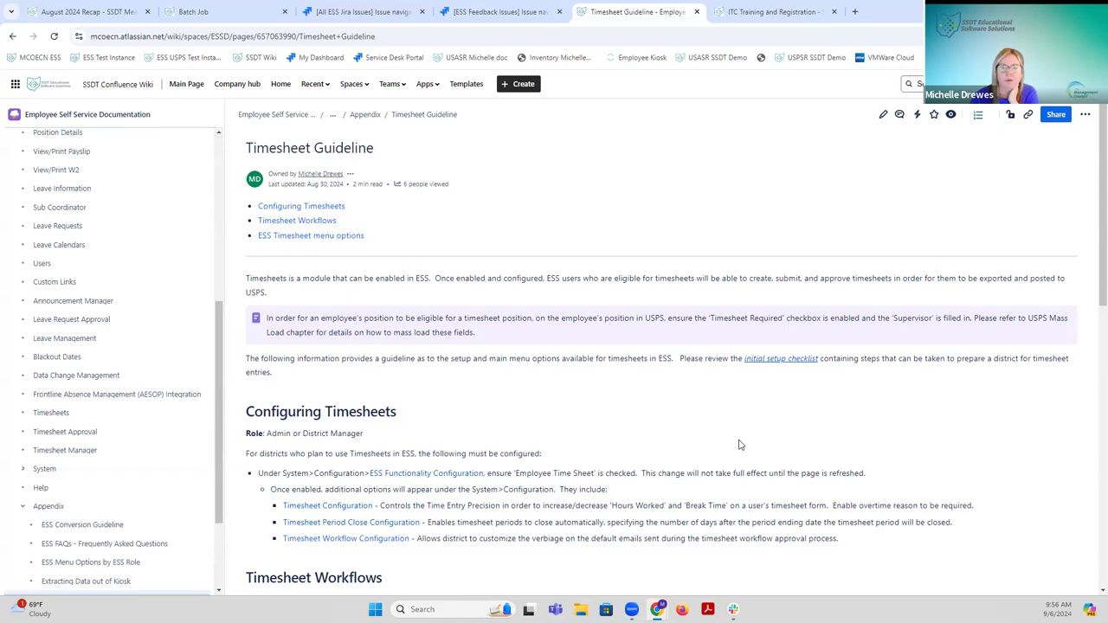
pyautogui.scroll(-1, 740, 445)
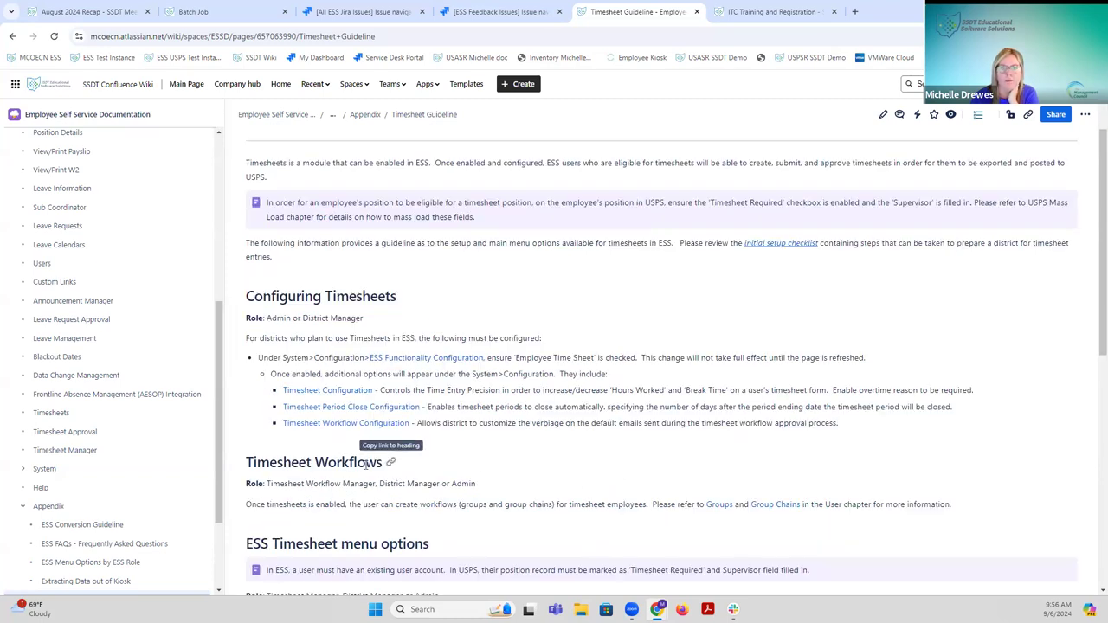
pyautogui.scroll(-2, 362, 464)
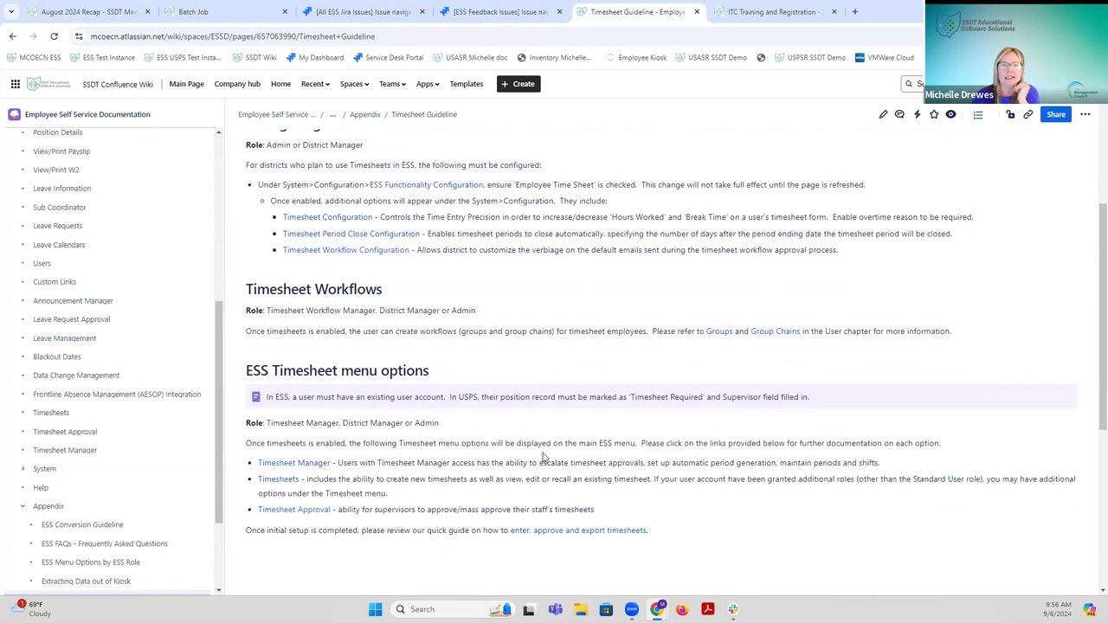
pyautogui.scroll(2, 544, 457)
pyautogui.scroll(1, 544, 457)
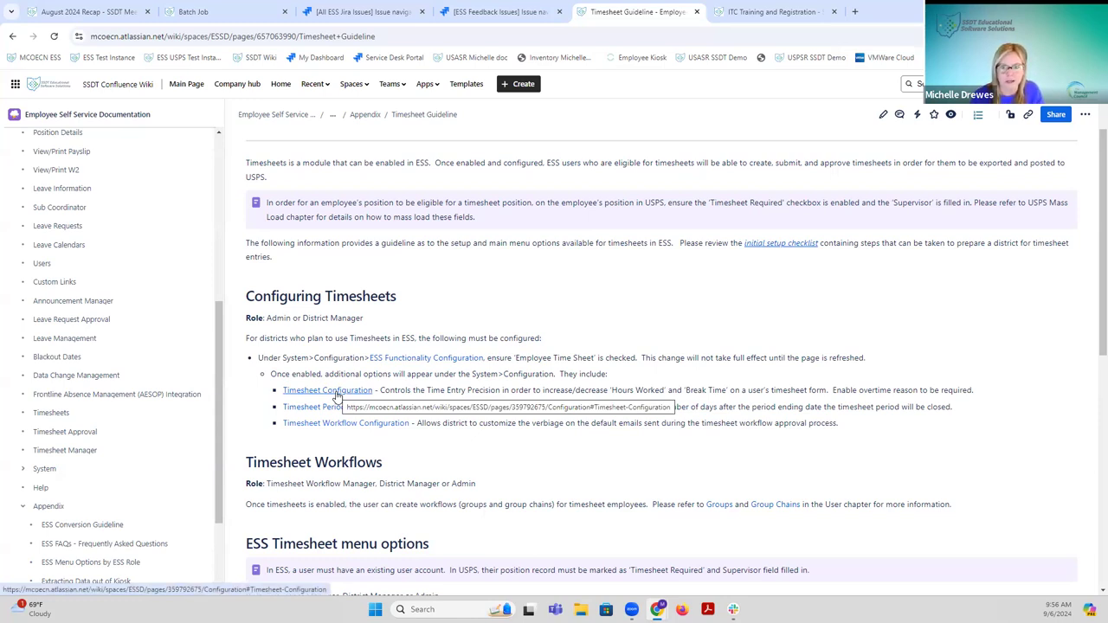
# Open the timesheet initial setup checklist linked in the guideline and review its Configuration, Workflows and Timesheet Manager sections
pyautogui.click(771, 246)
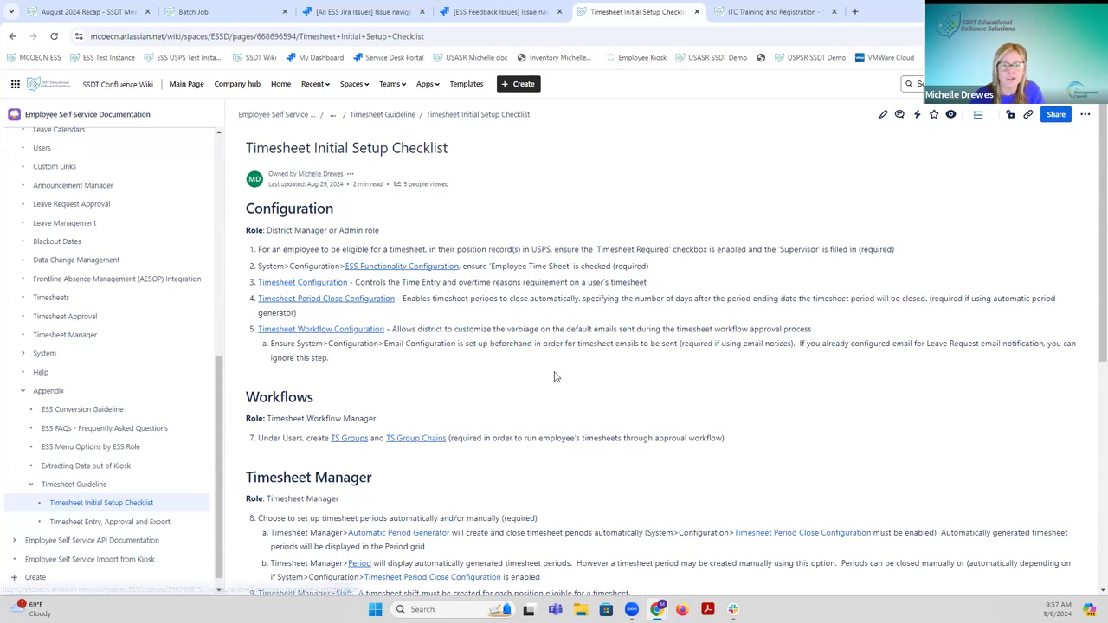
pyautogui.scroll(-2, 559, 379)
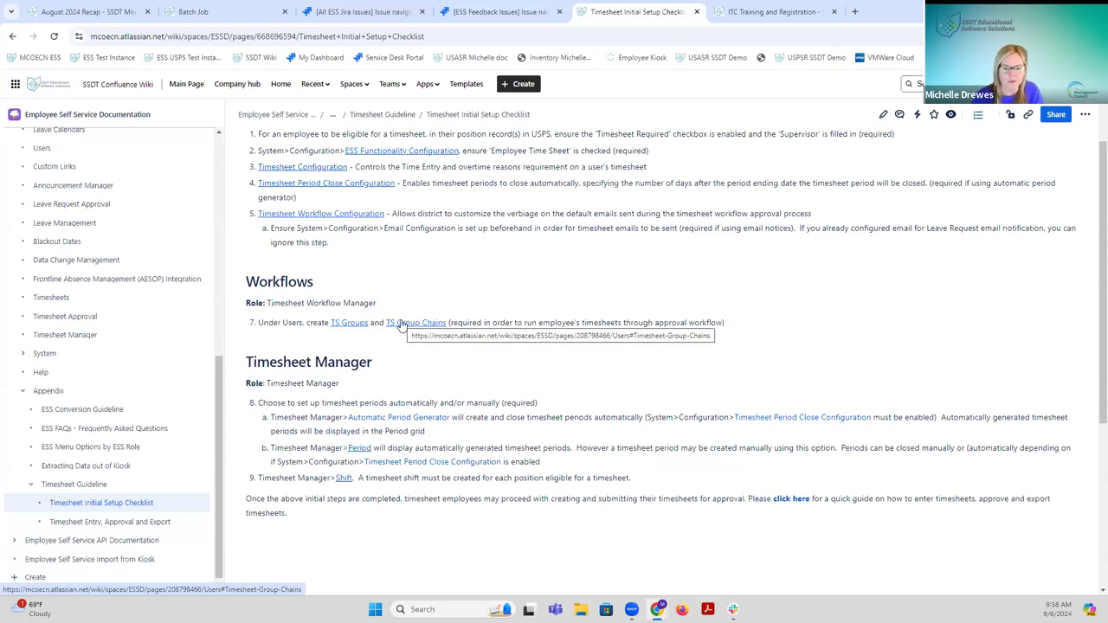
pyautogui.scroll(-2, 487, 376)
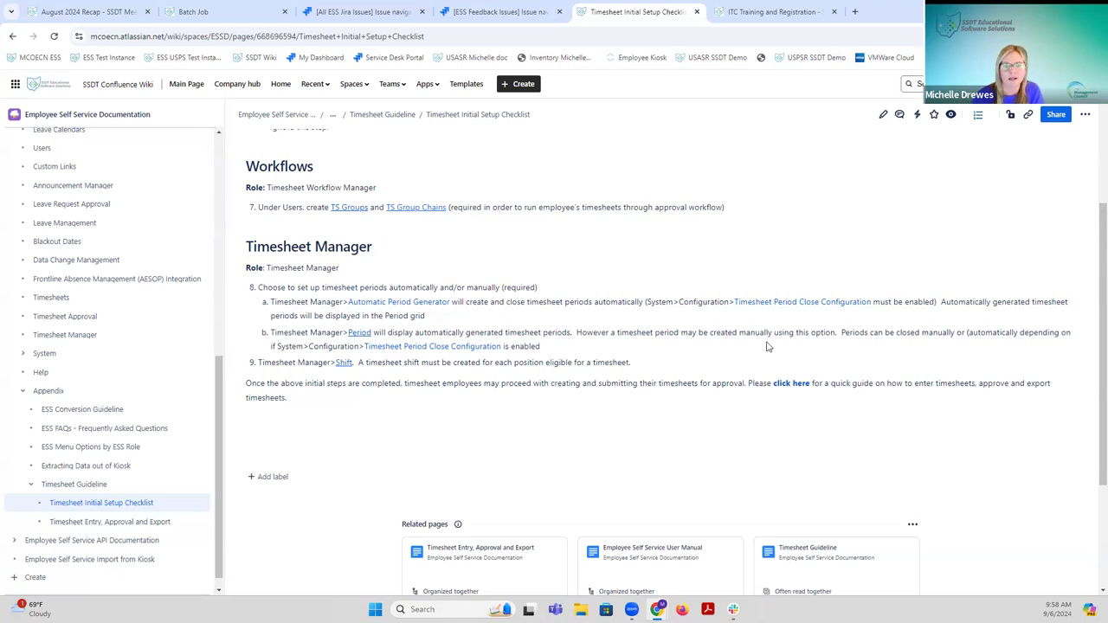
pyautogui.scroll(3, 808, 355)
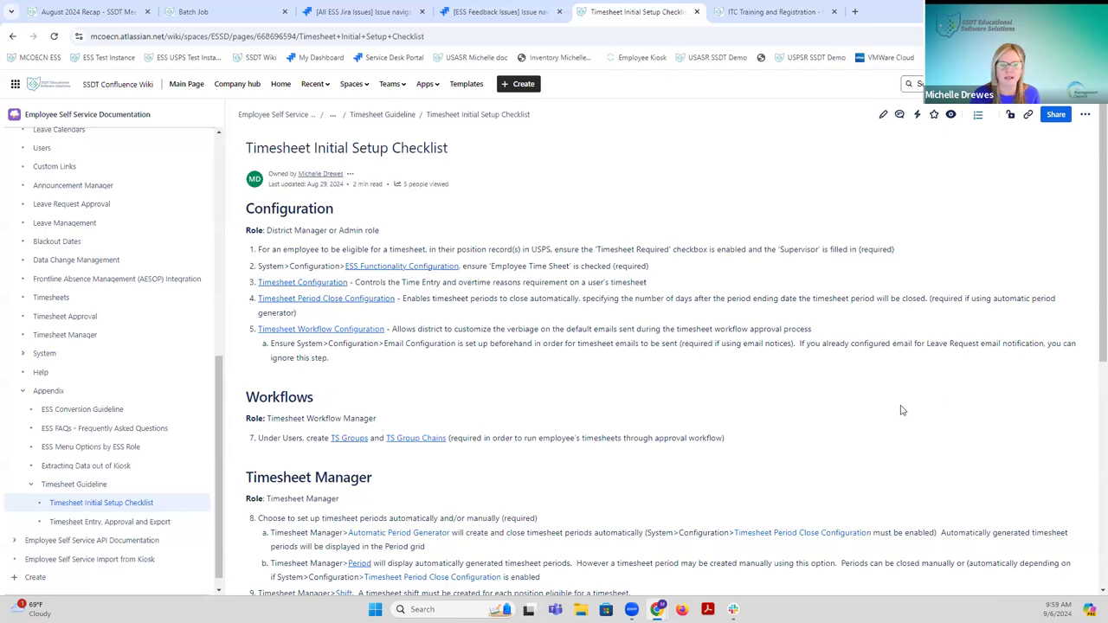
# Return to the Timesheet Guideline page and review its ESS Timesheet menu options section
pyautogui.click(13, 35)
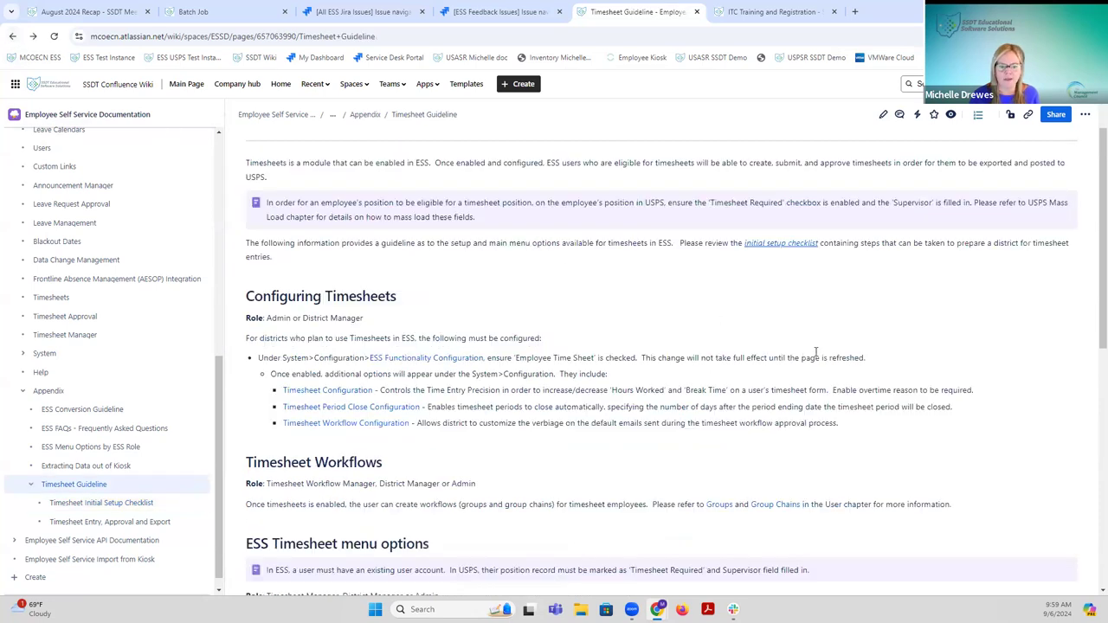
pyautogui.scroll(-2, 816, 351)
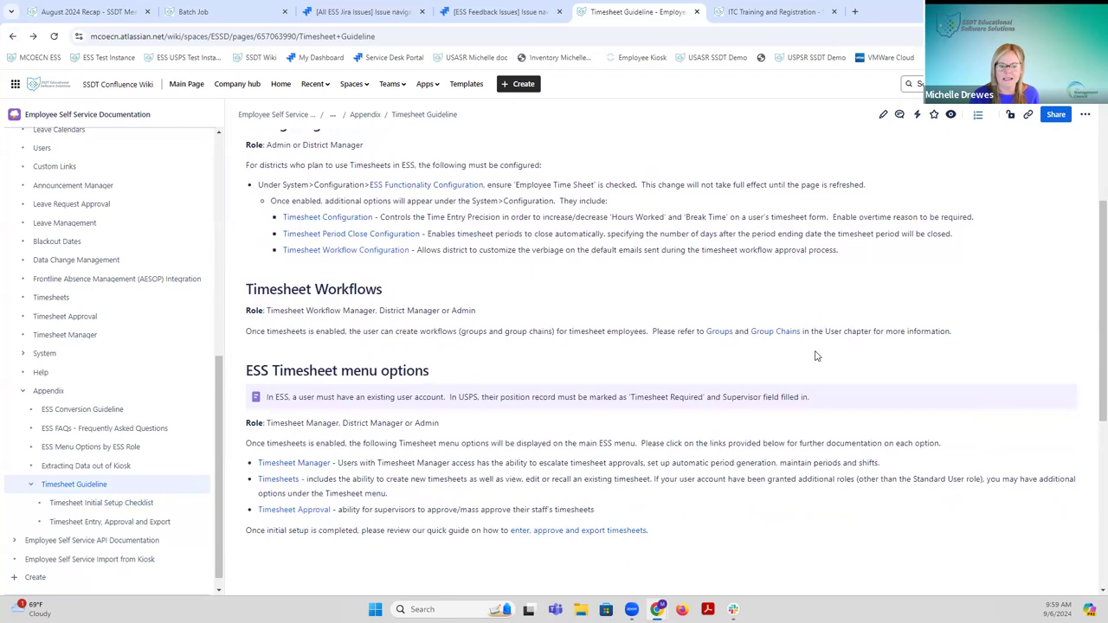
pyautogui.scroll(-2, 816, 355)
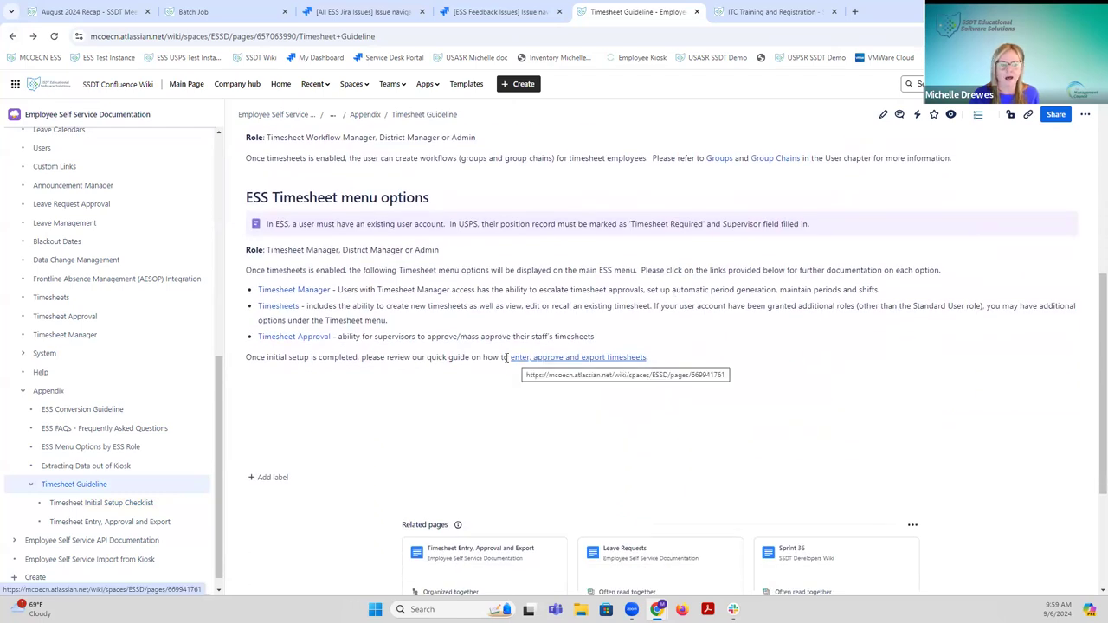
pyautogui.moveTo(87, 523)
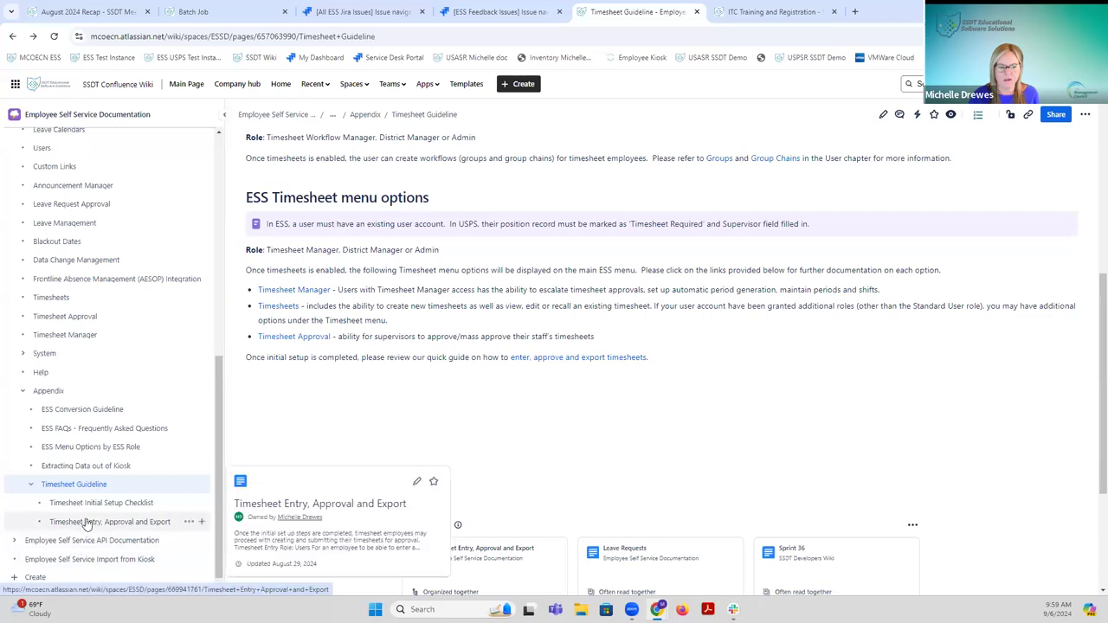
# Open the quick guide on entering, approving and exporting timesheets and review its entry, supervisor approval and manager sections
pyautogui.click(566, 358)
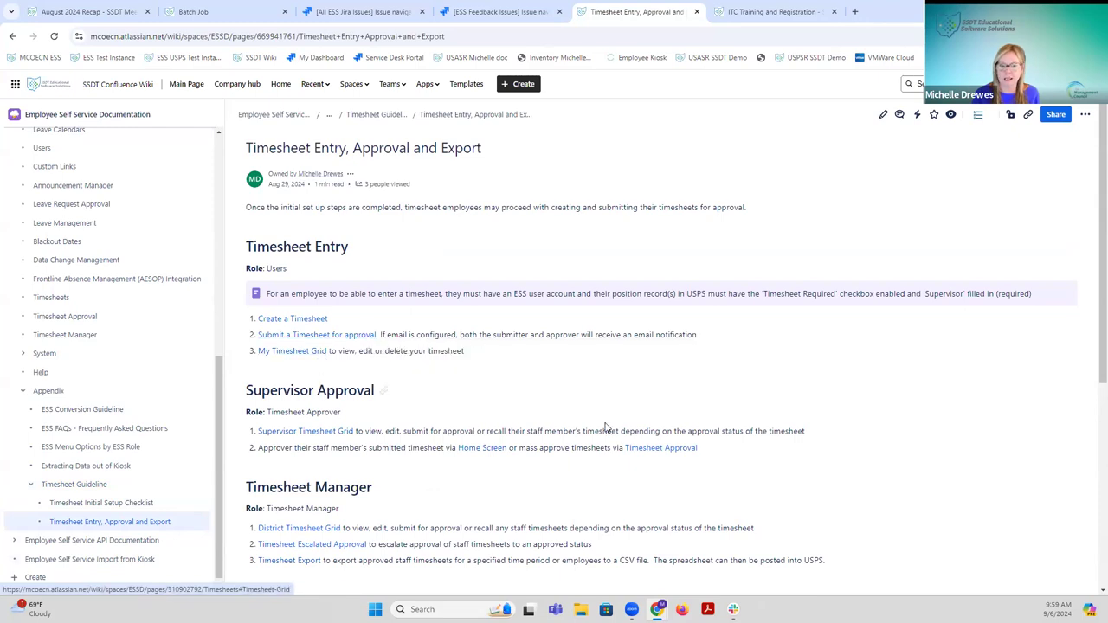
pyautogui.scroll(-1, 609, 404)
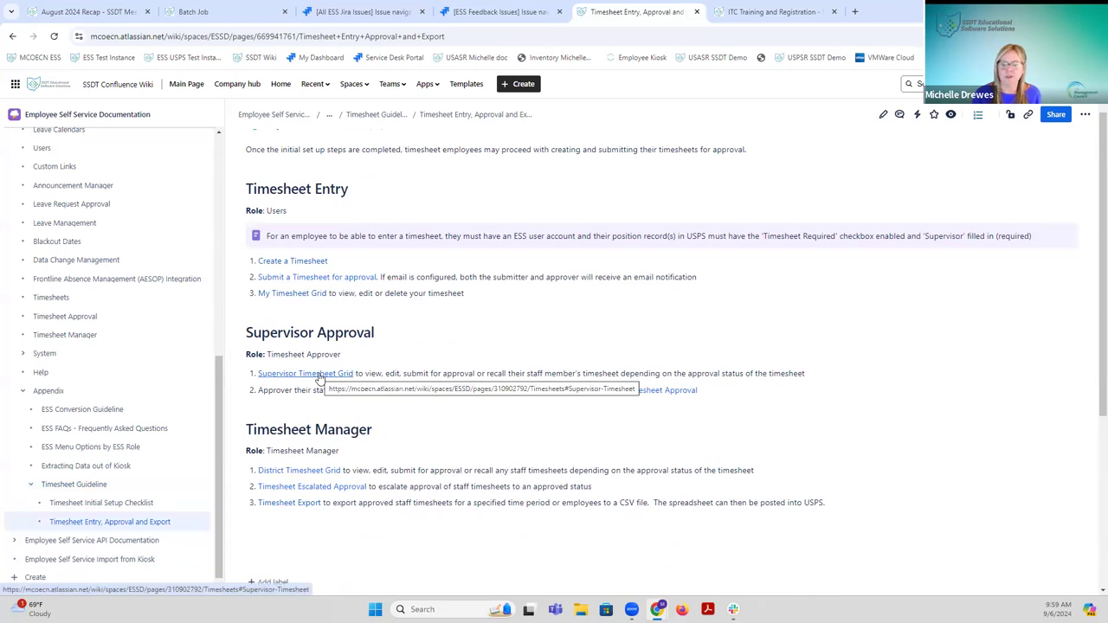
pyautogui.scroll(-1, 567, 413)
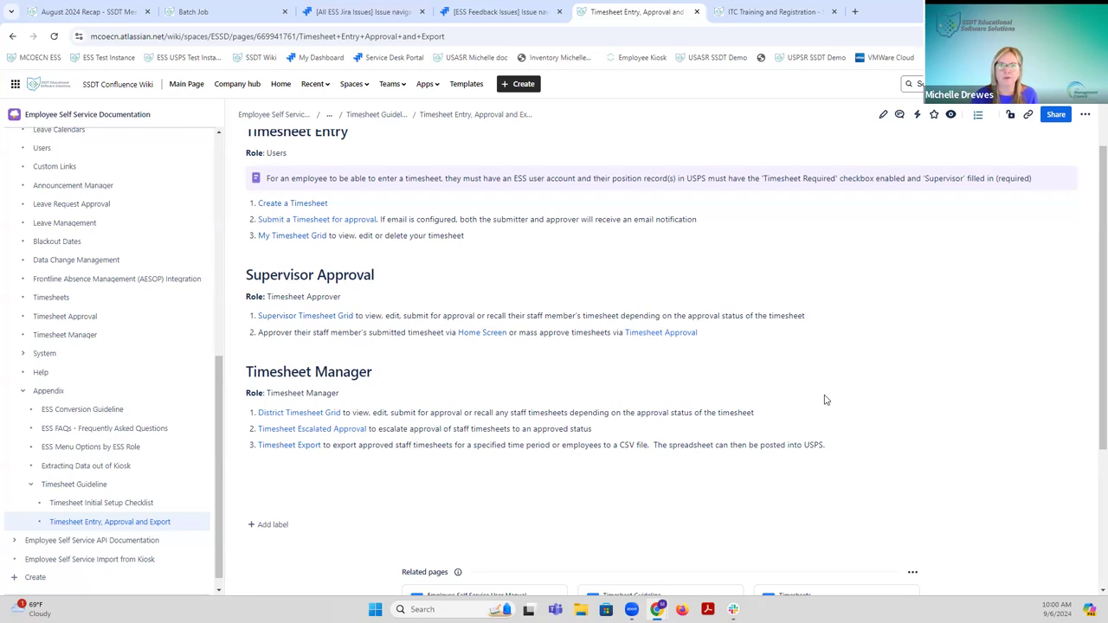
pyautogui.scroll(2, 825, 400)
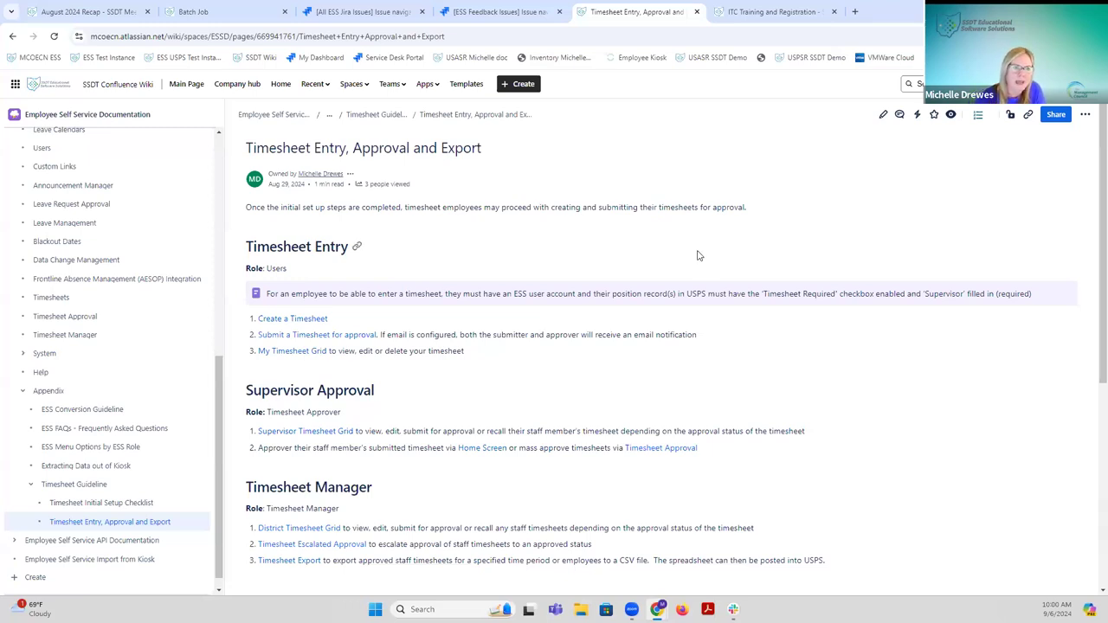
# Switch back to Employee Self Service, view the Email Configuration settings in the system configuration, and close them
pyautogui.click(243, 14)
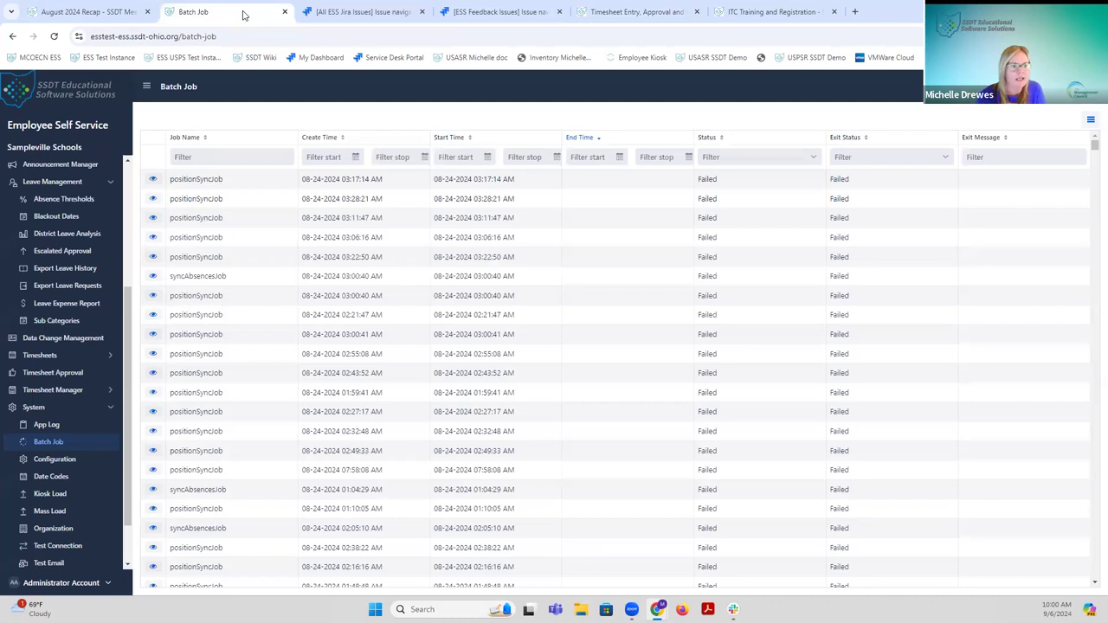
pyautogui.click(54, 459)
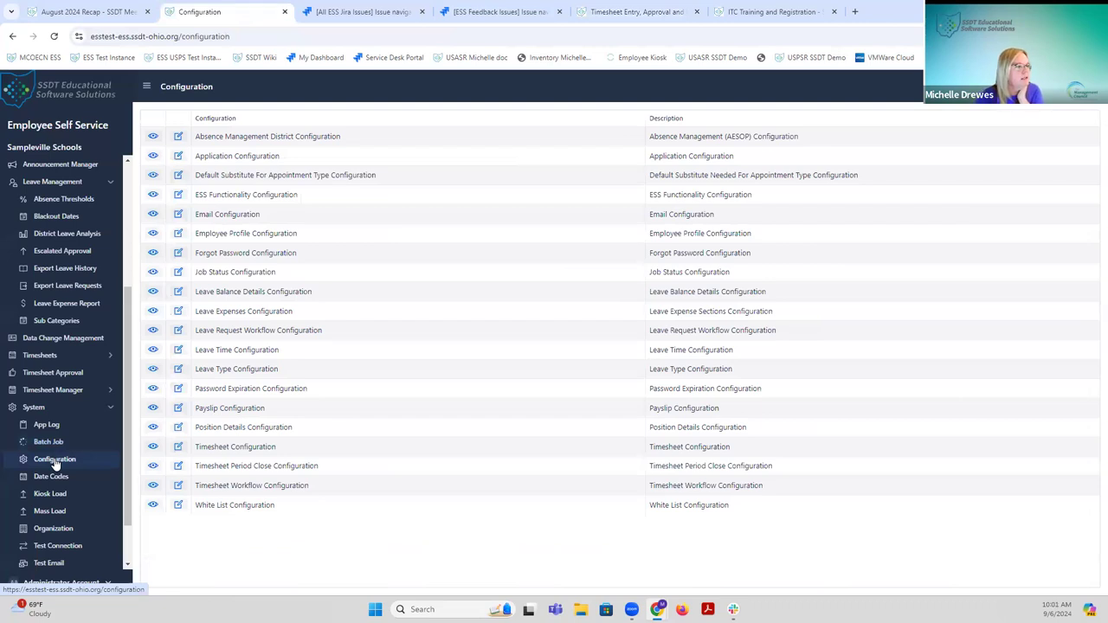
pyautogui.click(151, 215)
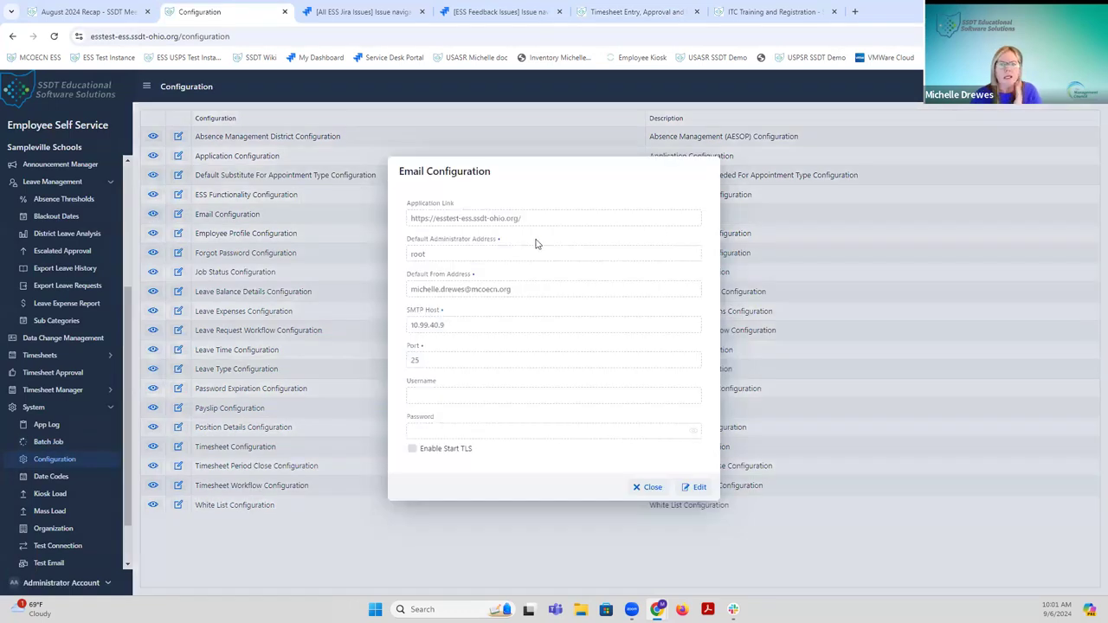
pyautogui.moveTo(555, 224)
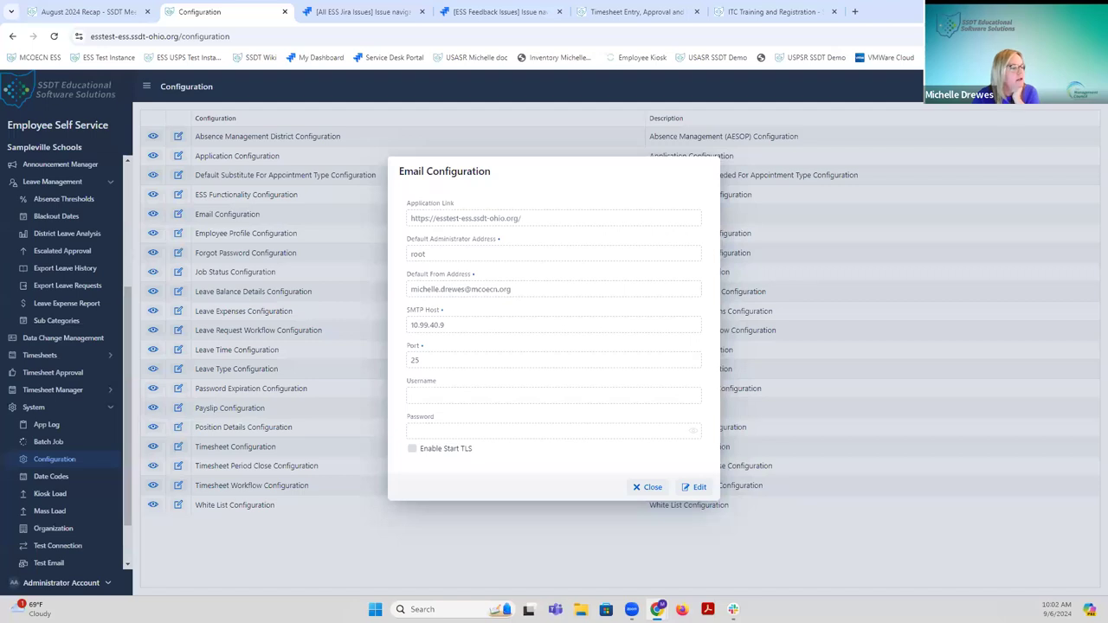
pyautogui.click(653, 490)
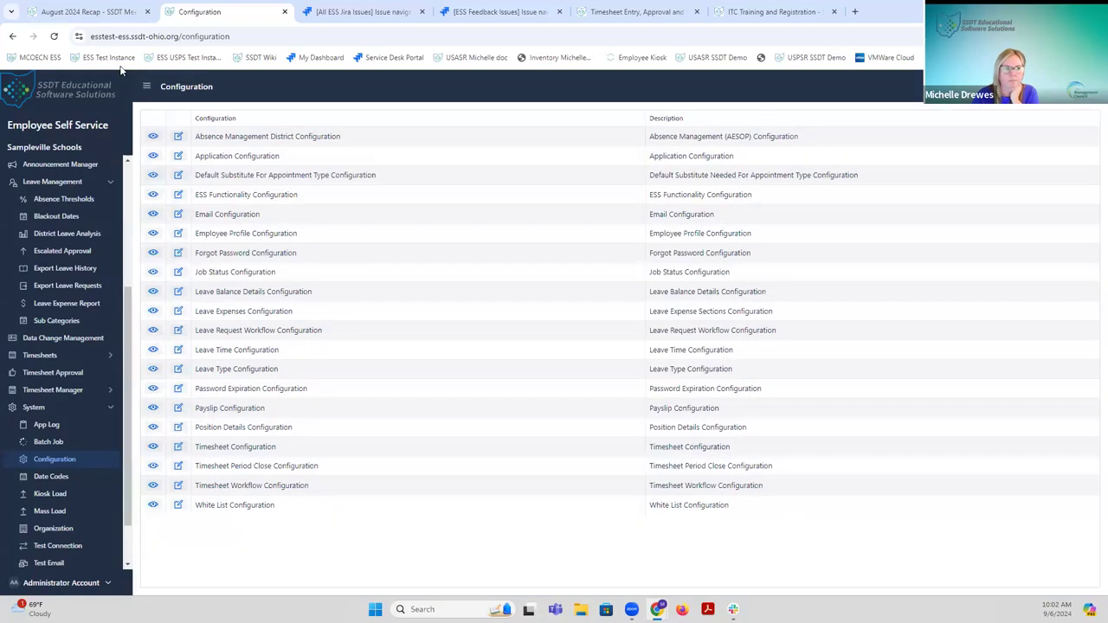
# Switch to the August 2024 Recap wiki page and review the Employee Self Service release items
pyautogui.click(71, 12)
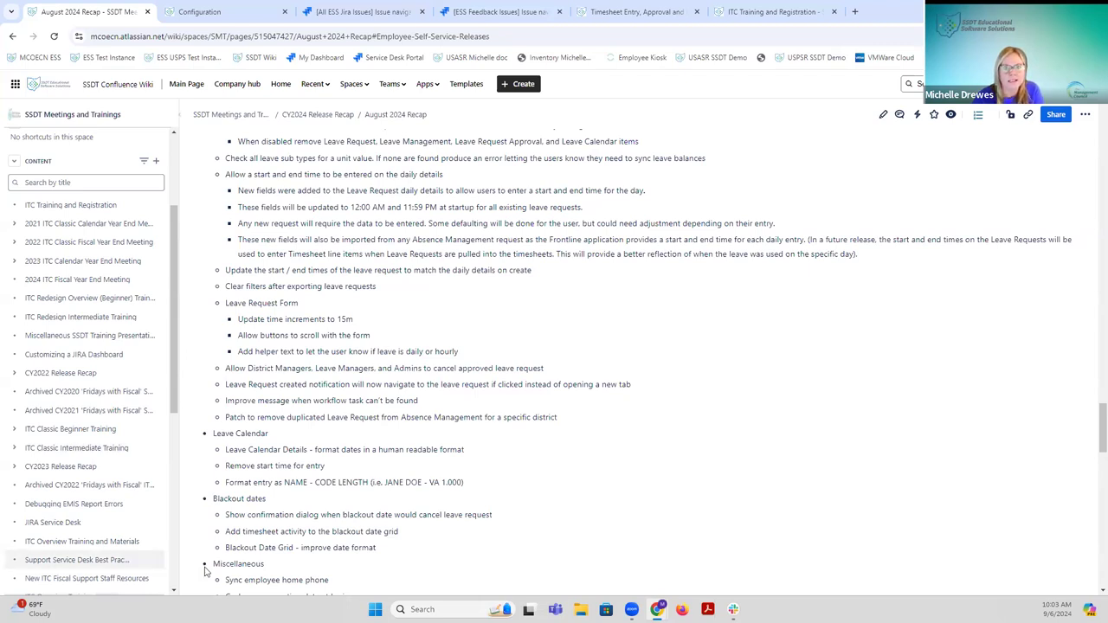
# Return to Employee Self Service, sign out of the administrator account, and log in with the supervisor's username and password
pyautogui.click(246, 17)
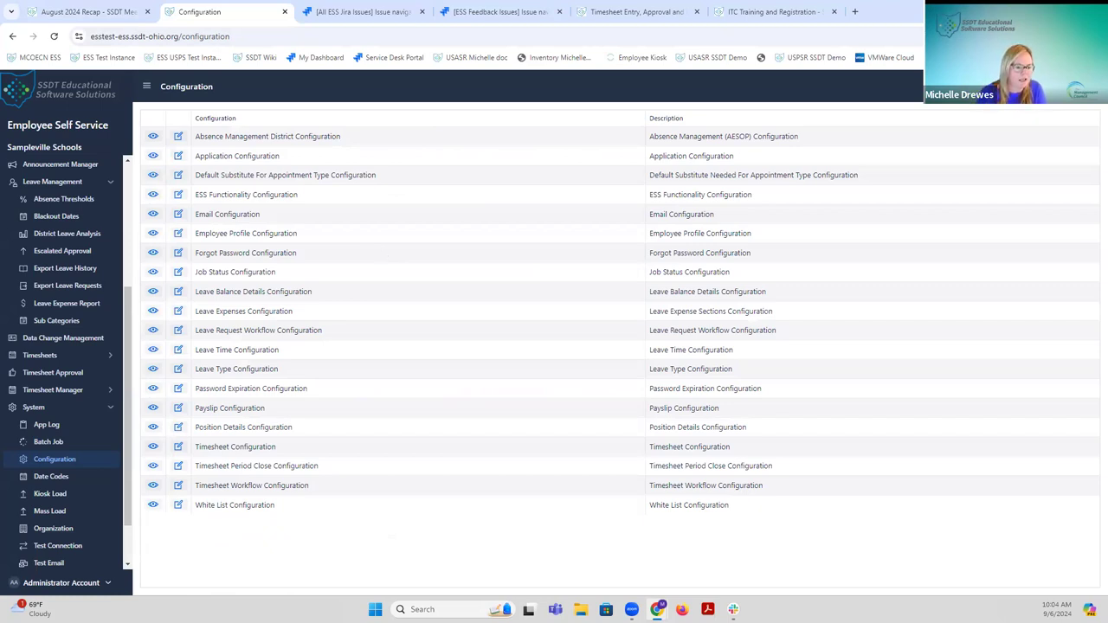
pyautogui.click(47, 563)
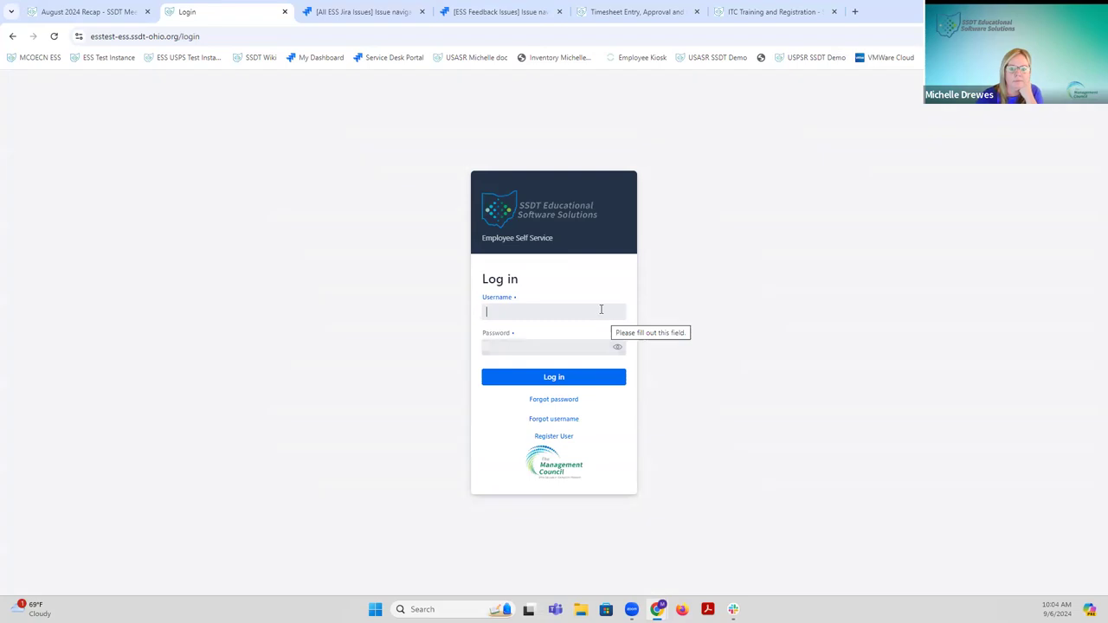
pyautogui.click(597, 310)
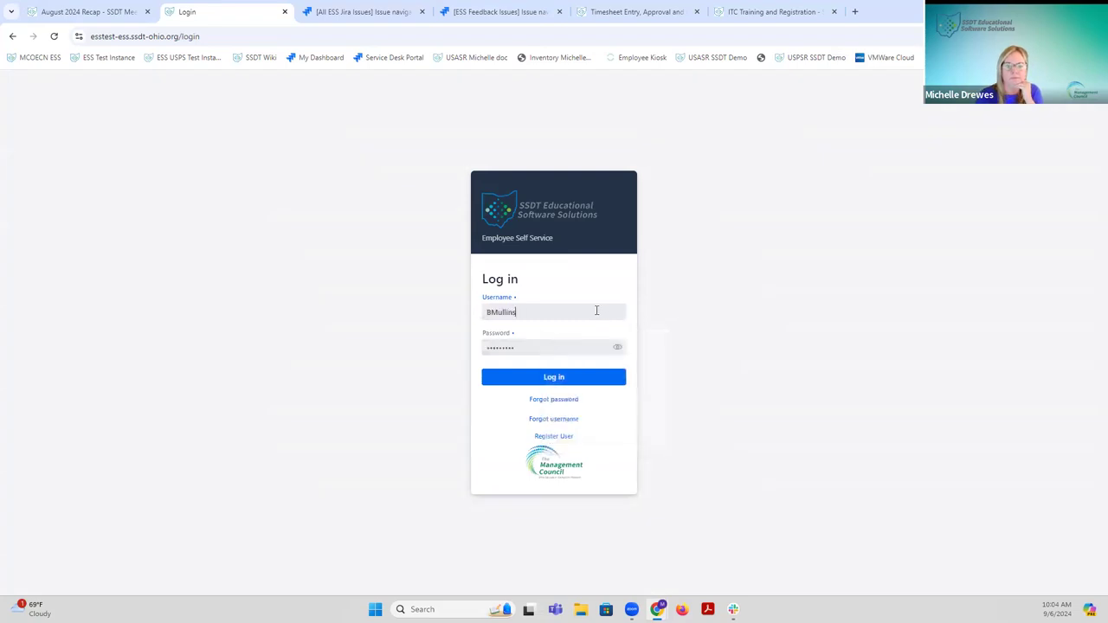
pyautogui.click(563, 377)
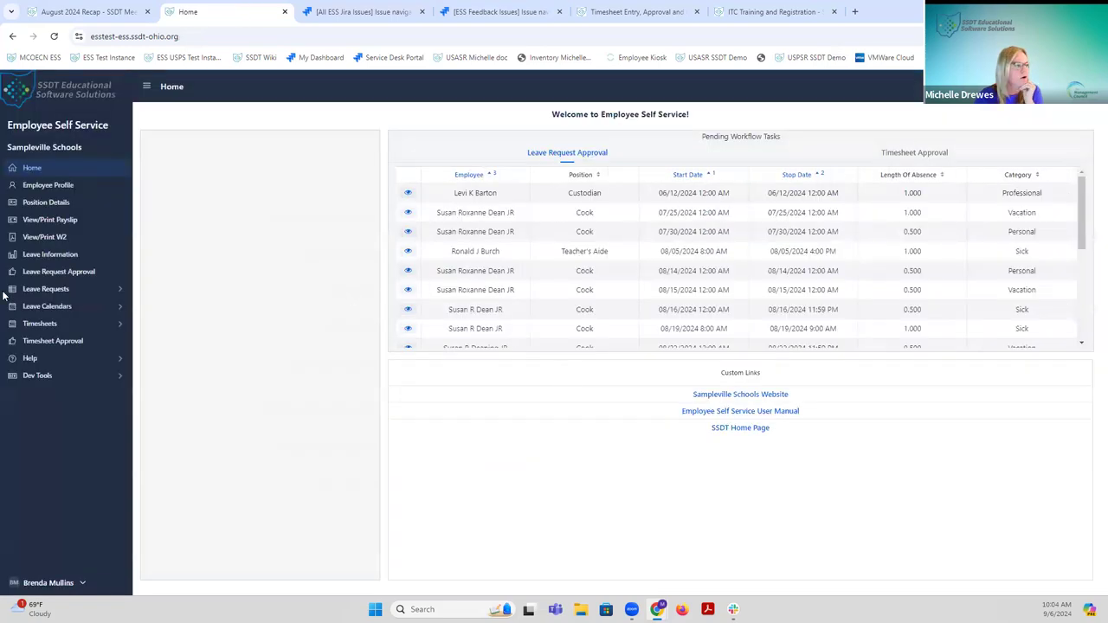
# Open Supervised Leave Analysis and display the leave requests of the first listed employee
pyautogui.click(64, 289)
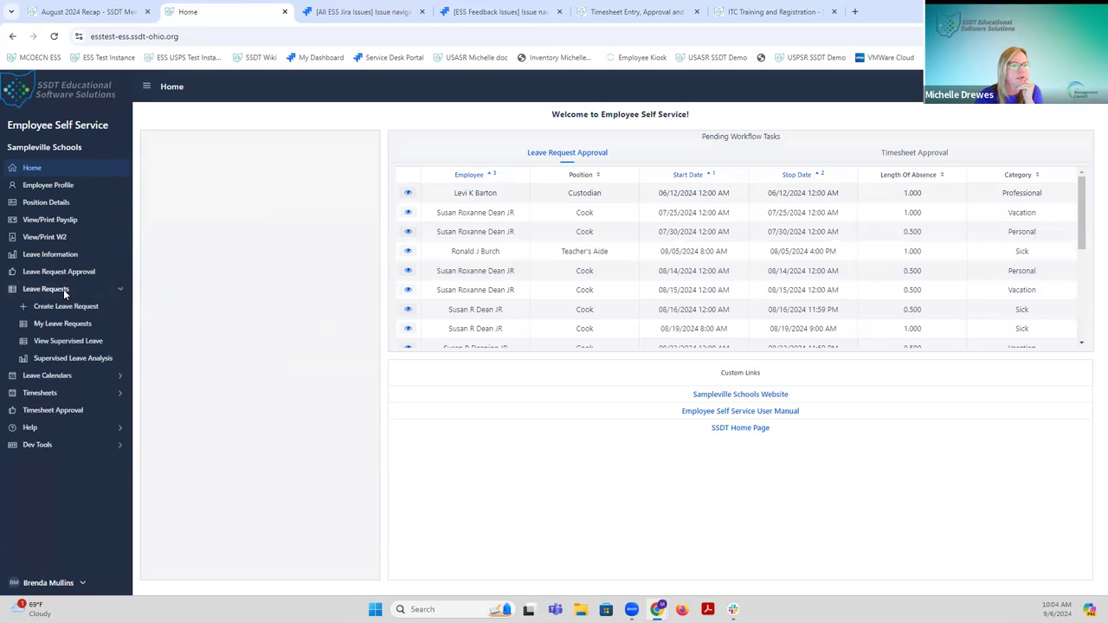
pyautogui.click(68, 364)
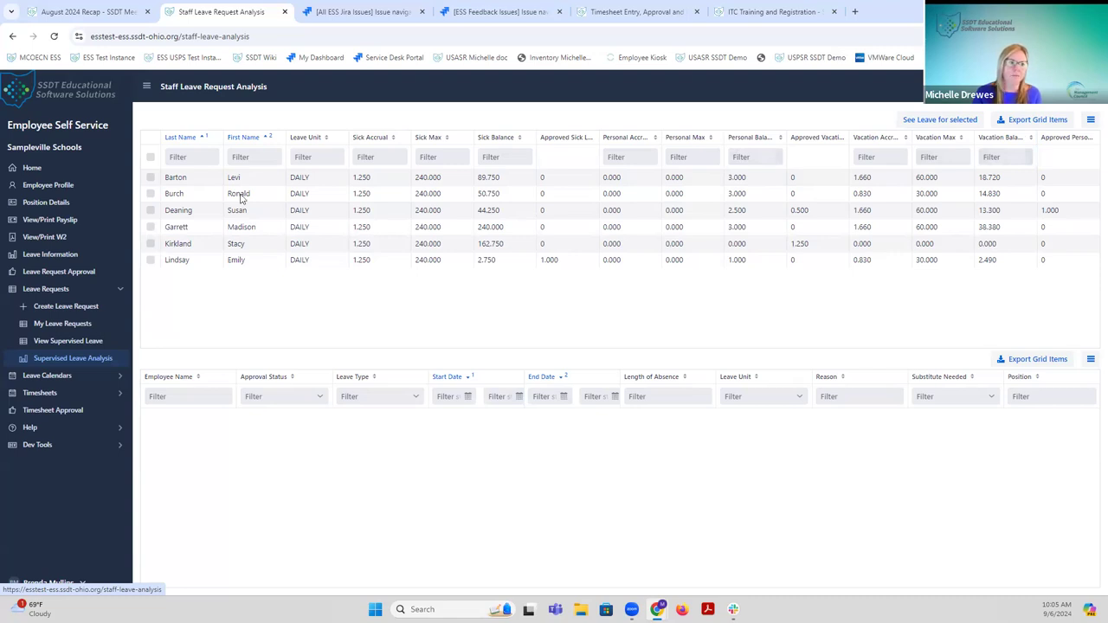
pyautogui.click(151, 179)
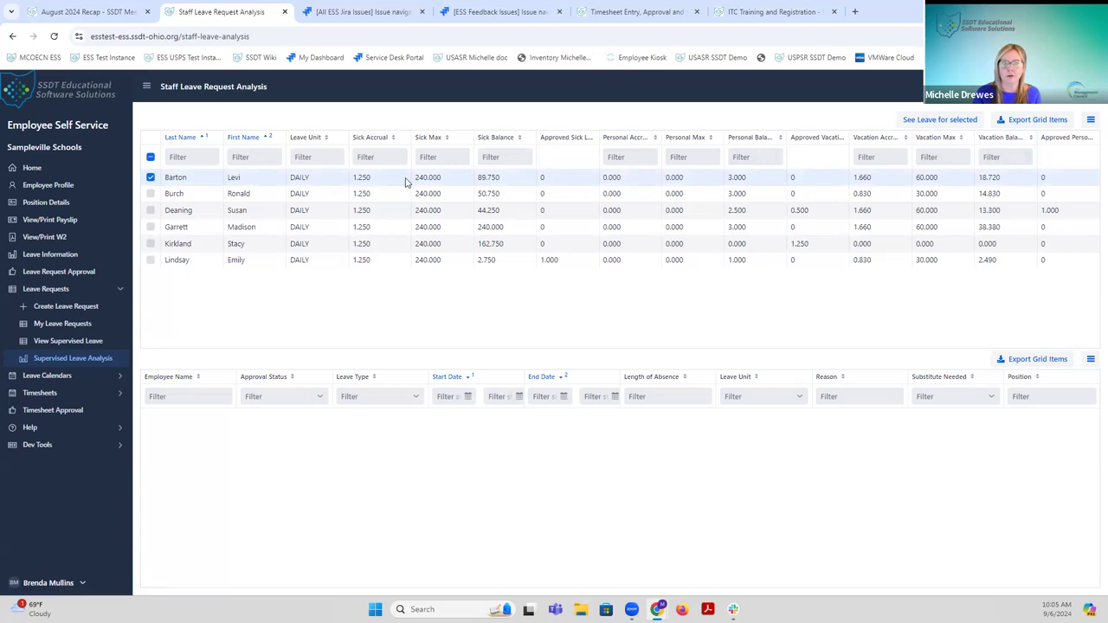
pyautogui.click(922, 122)
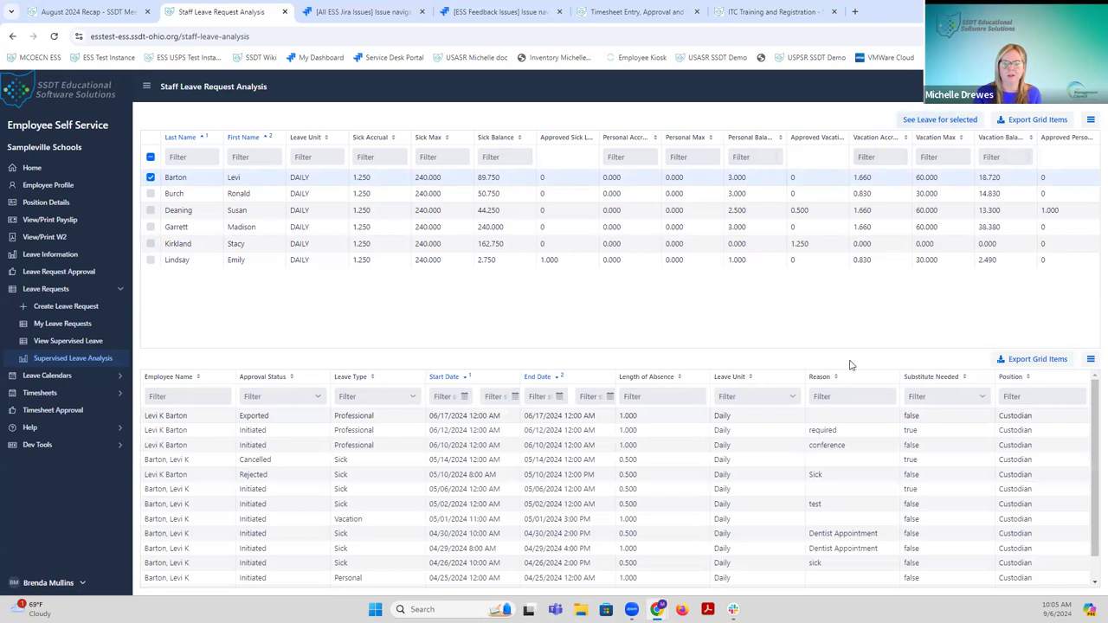
pyautogui.scroll(-1, 910, 459)
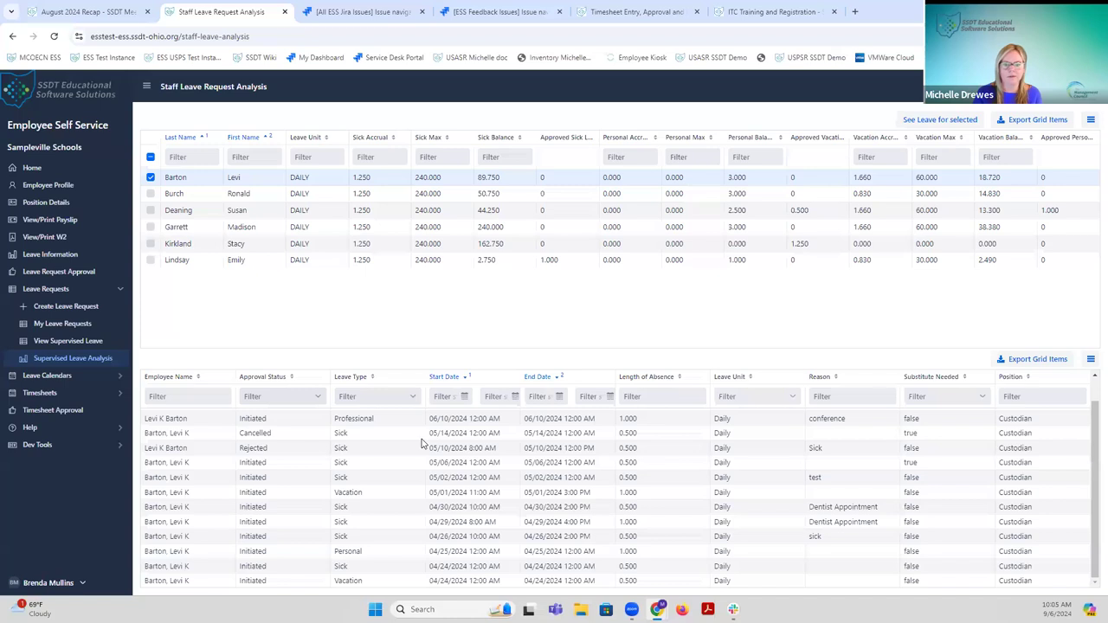
# Sign out of the supervisor account and log in with the second saved account's username and password
pyautogui.scroll(1, 658, 470)
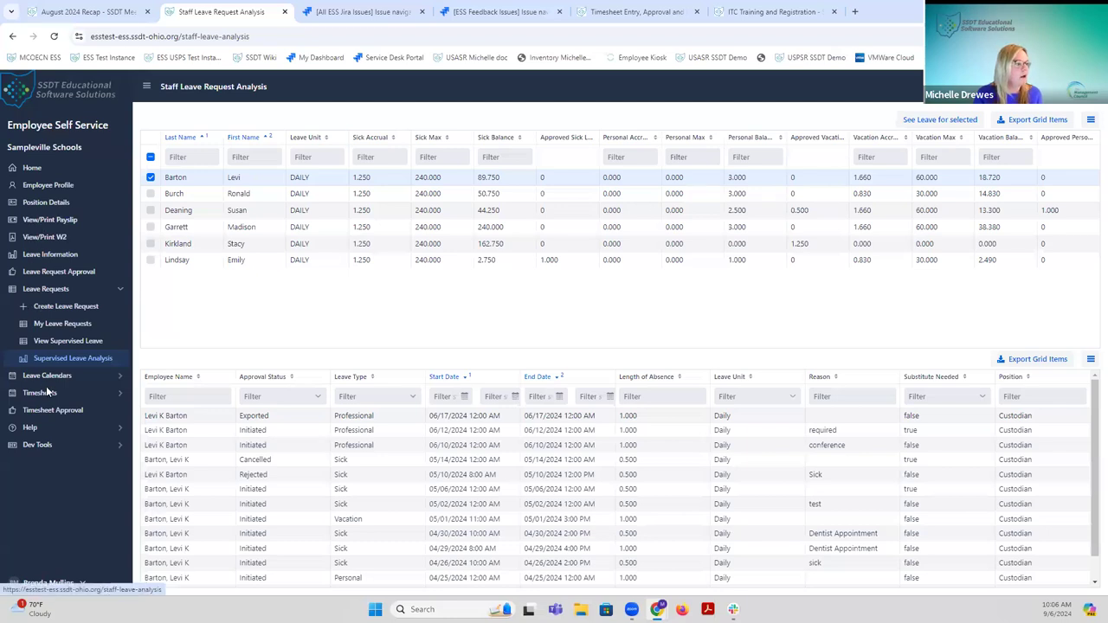
pyautogui.click(82, 584)
pyautogui.click(35, 563)
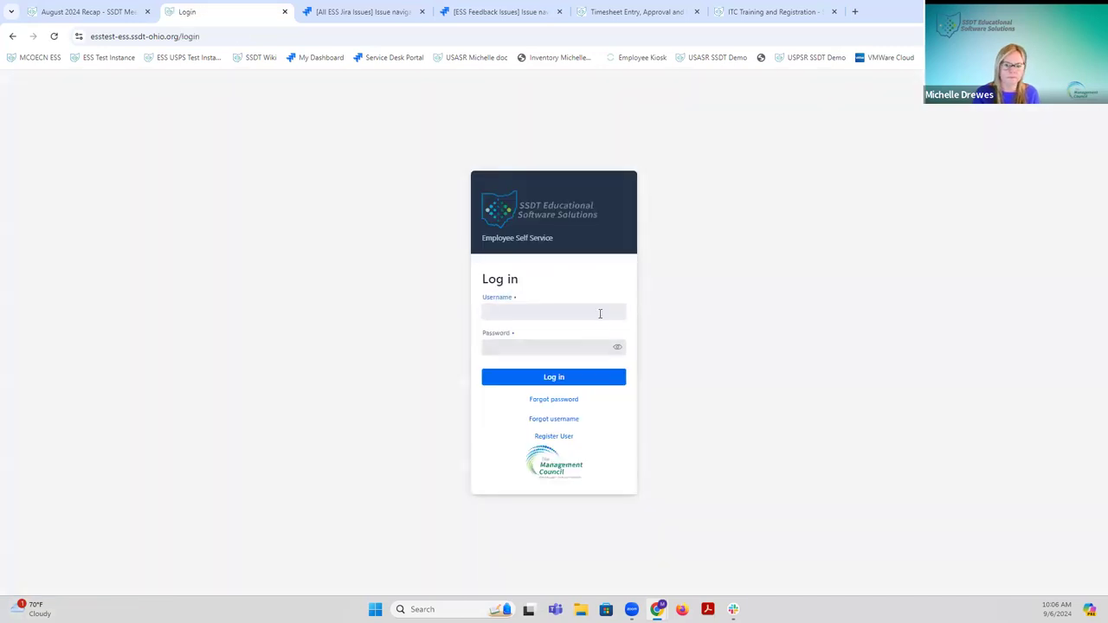
pyautogui.click(600, 313)
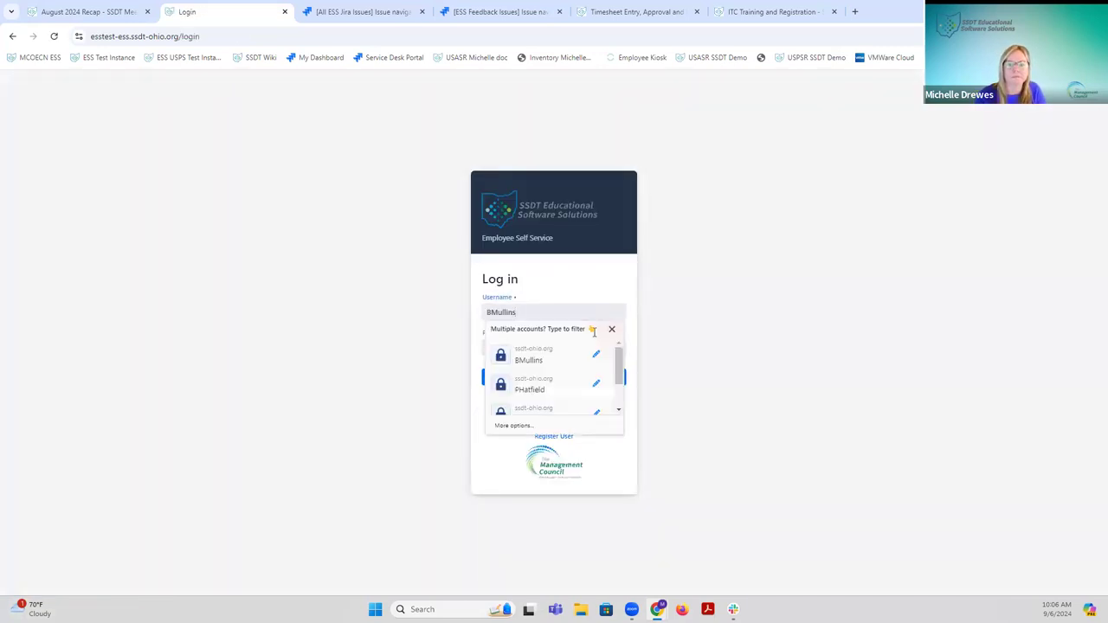
pyautogui.click(532, 391)
pyautogui.click(543, 384)
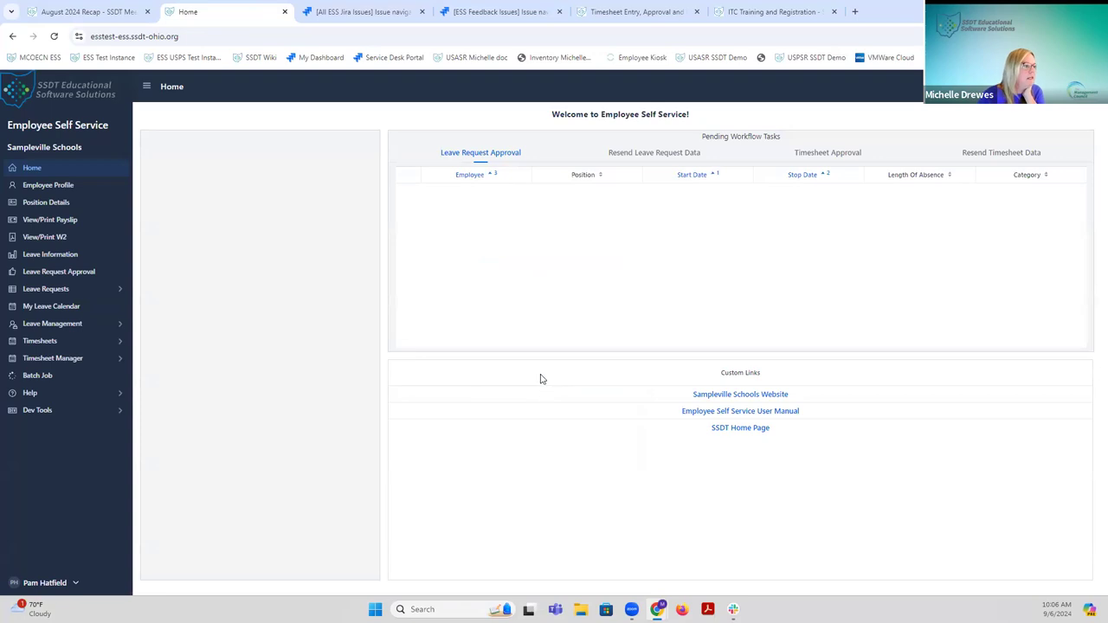
# Open District Leave Analysis under Leave Management and display the leave requests of the sixth listed employee
pyautogui.click(79, 324)
pyautogui.click(82, 379)
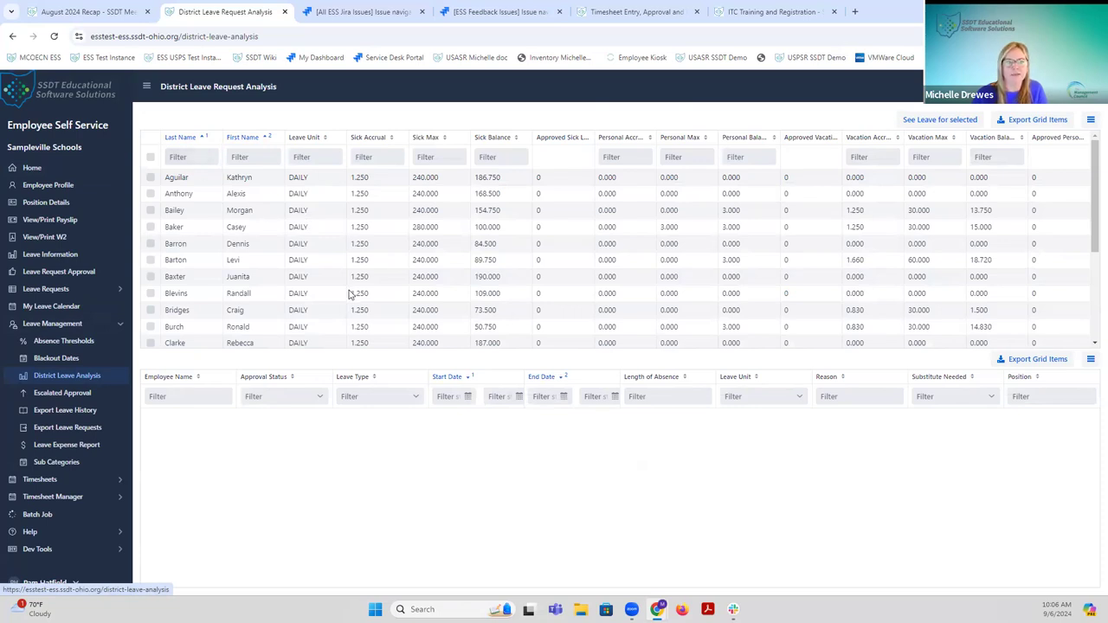
pyautogui.click(150, 261)
pyautogui.click(150, 261)
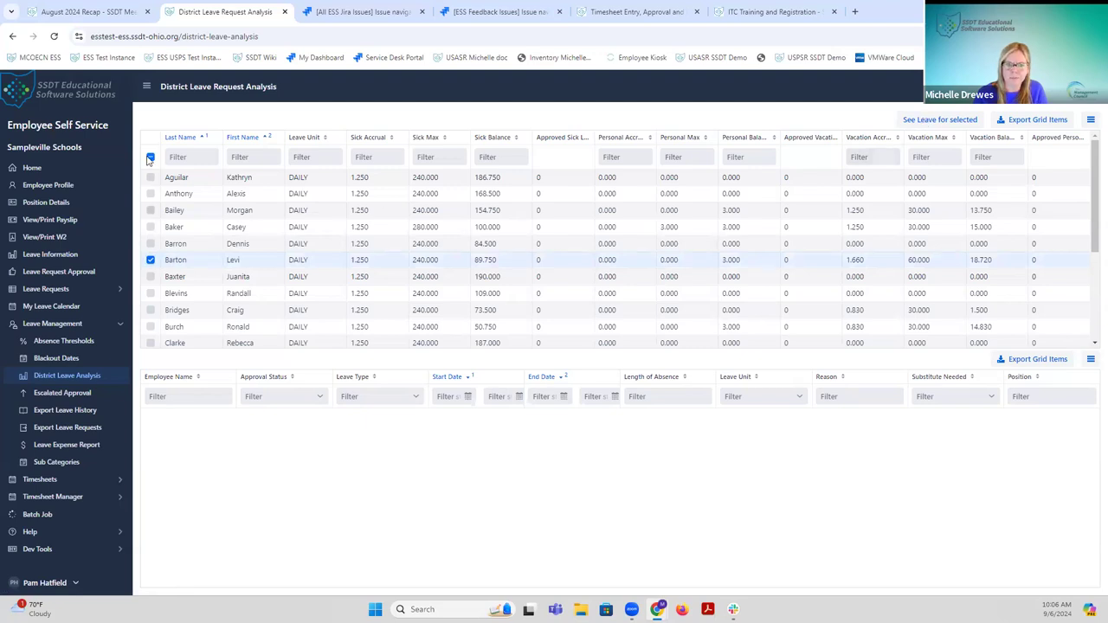
pyautogui.click(937, 124)
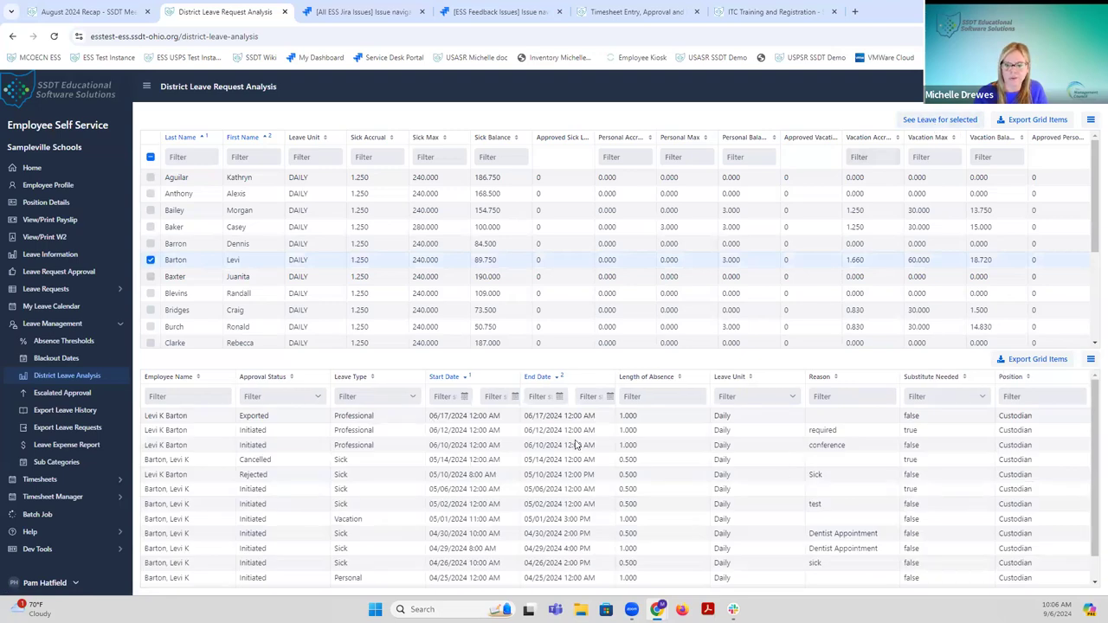
pyautogui.scroll(-1, 577, 445)
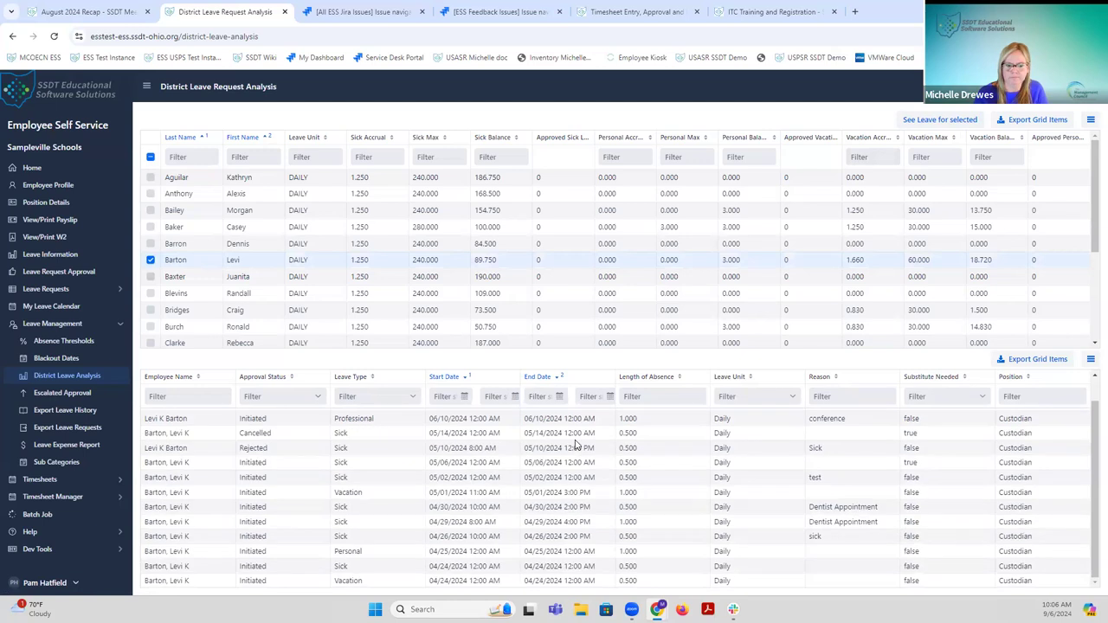
pyautogui.scroll(1, 577, 445)
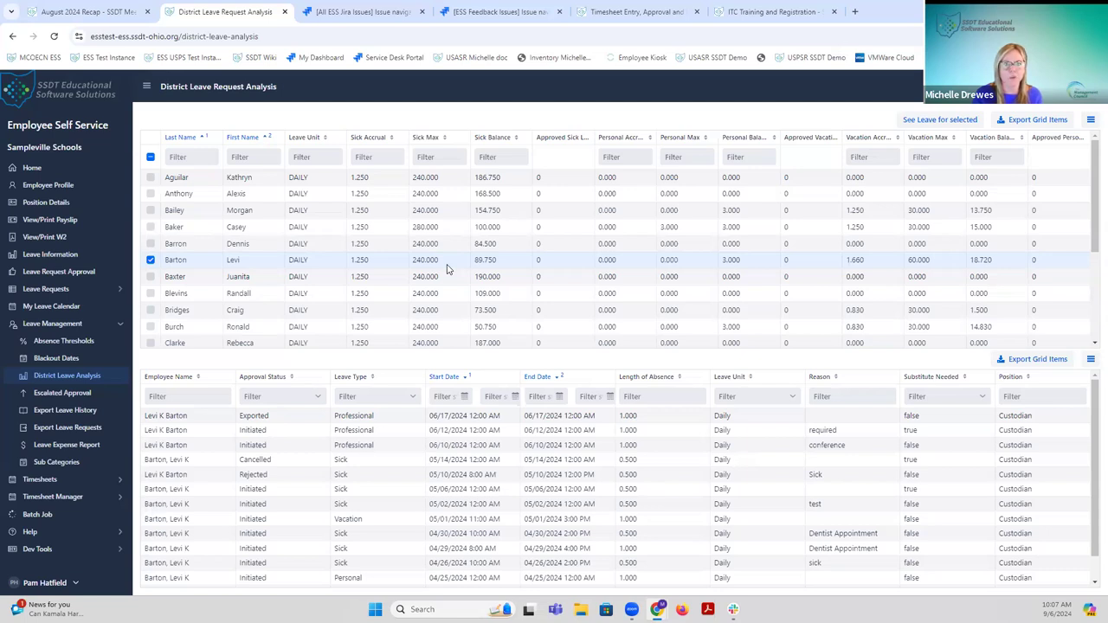
# Clear the employee selection in District Leave Analysis and sign out of Employee Self Service
pyautogui.click(151, 261)
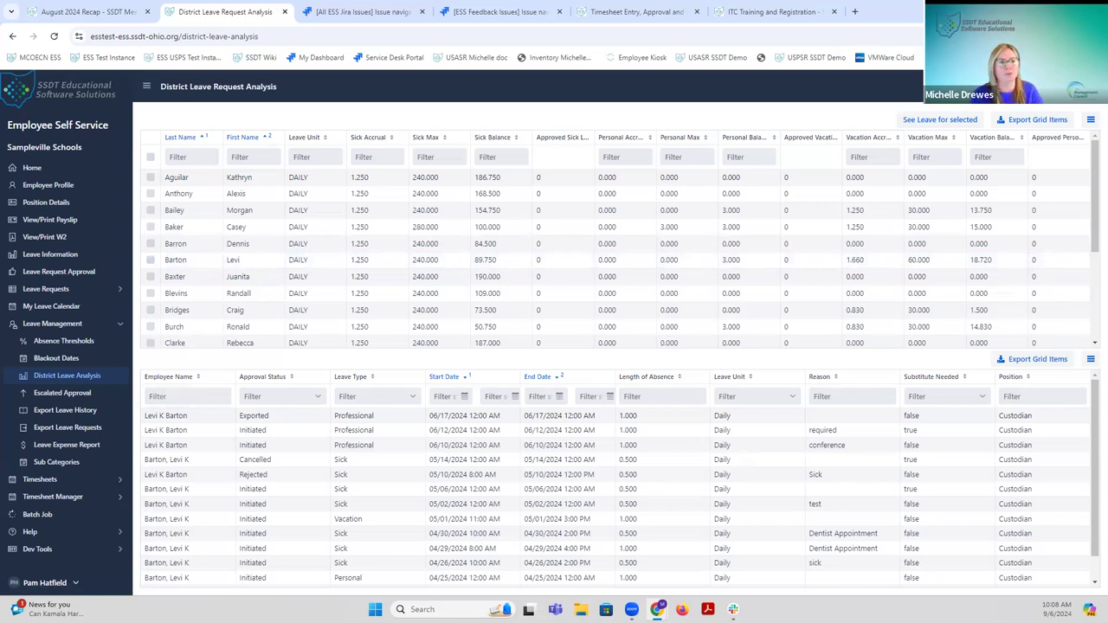
pyautogui.click(198, 394)
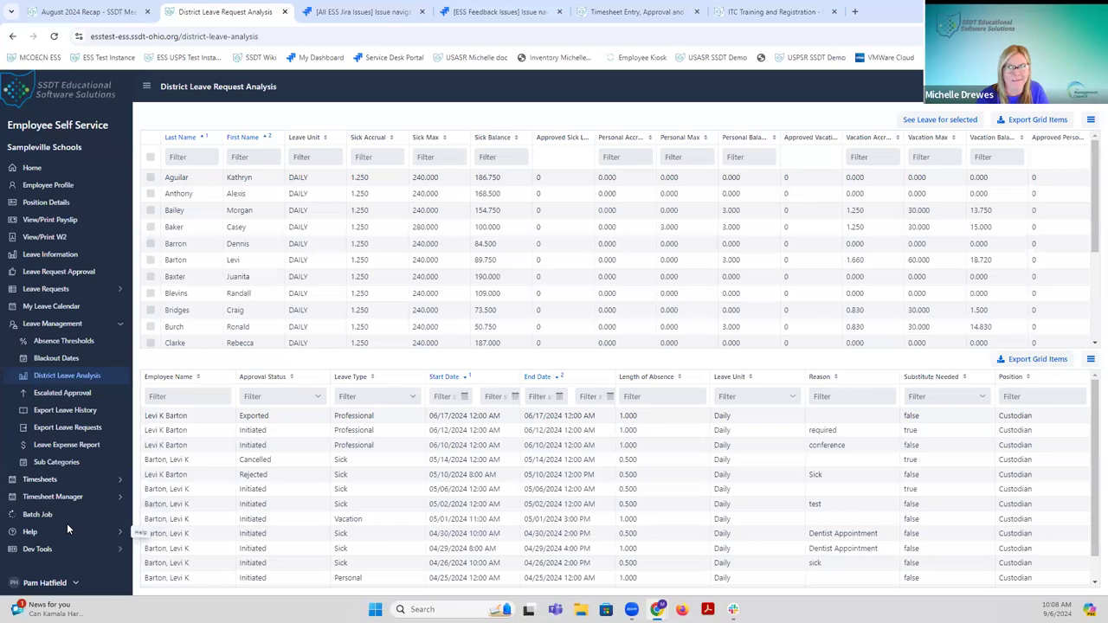
pyautogui.click(74, 585)
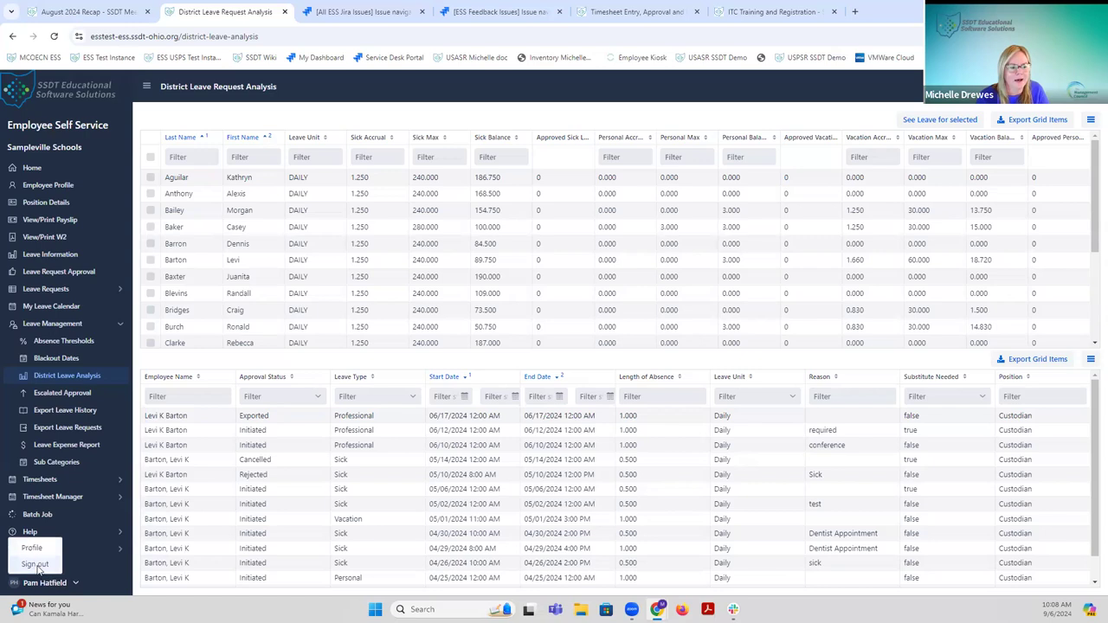
pyautogui.click(35, 565)
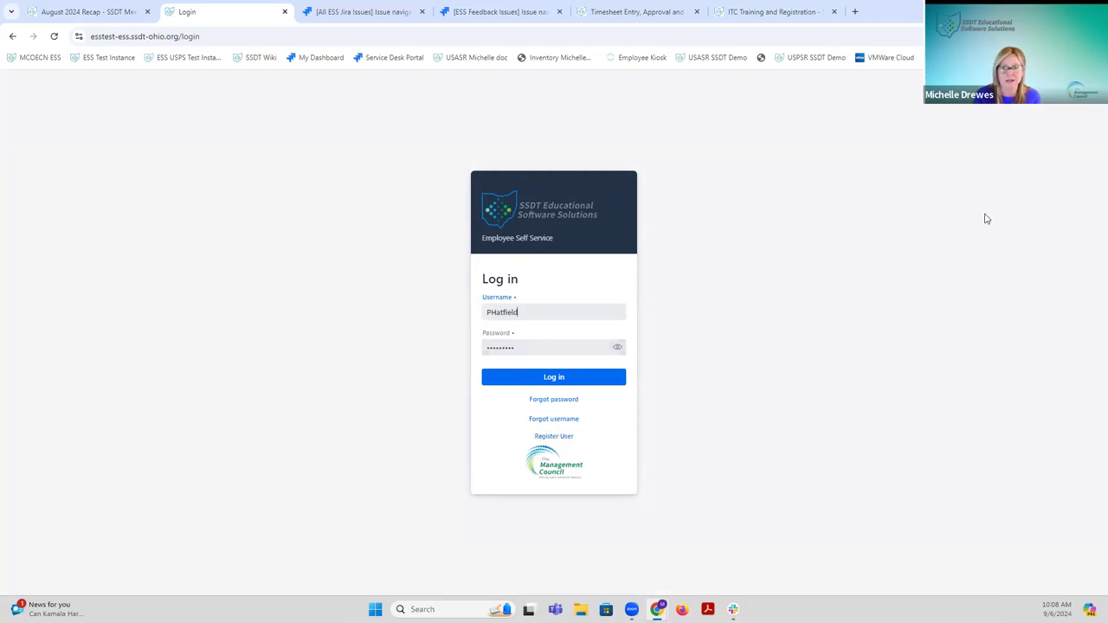
# Switch to the SSDT Confluence Wiki and open the Employee Self Service User Manual from its documentation space
pyautogui.click(770, 12)
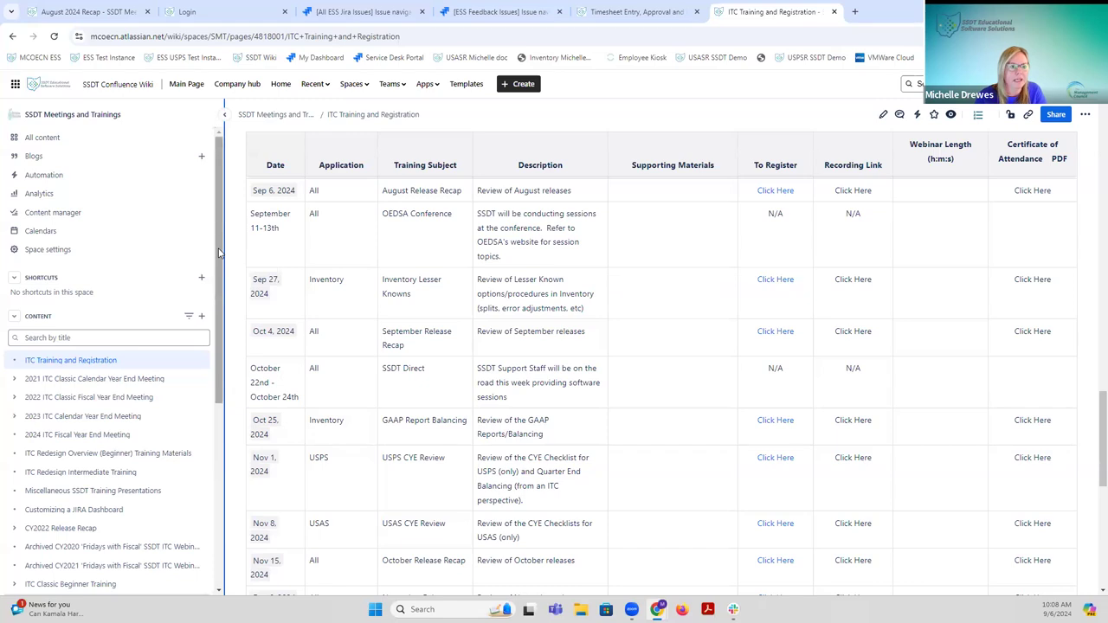
pyautogui.click(187, 84)
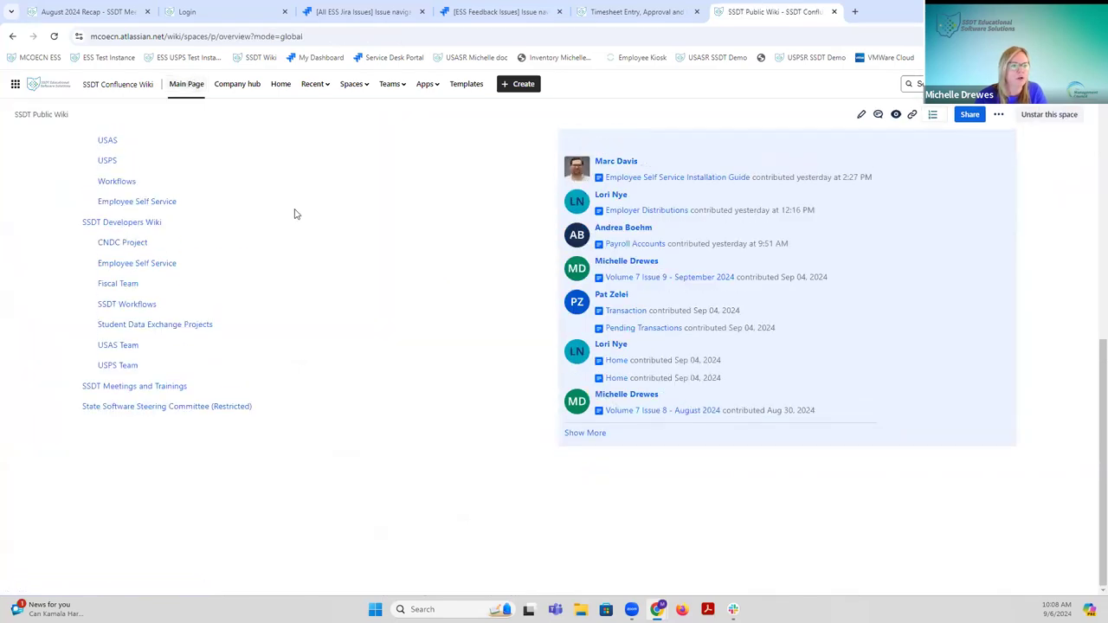
pyautogui.scroll(4, 285, 216)
pyautogui.click(221, 139)
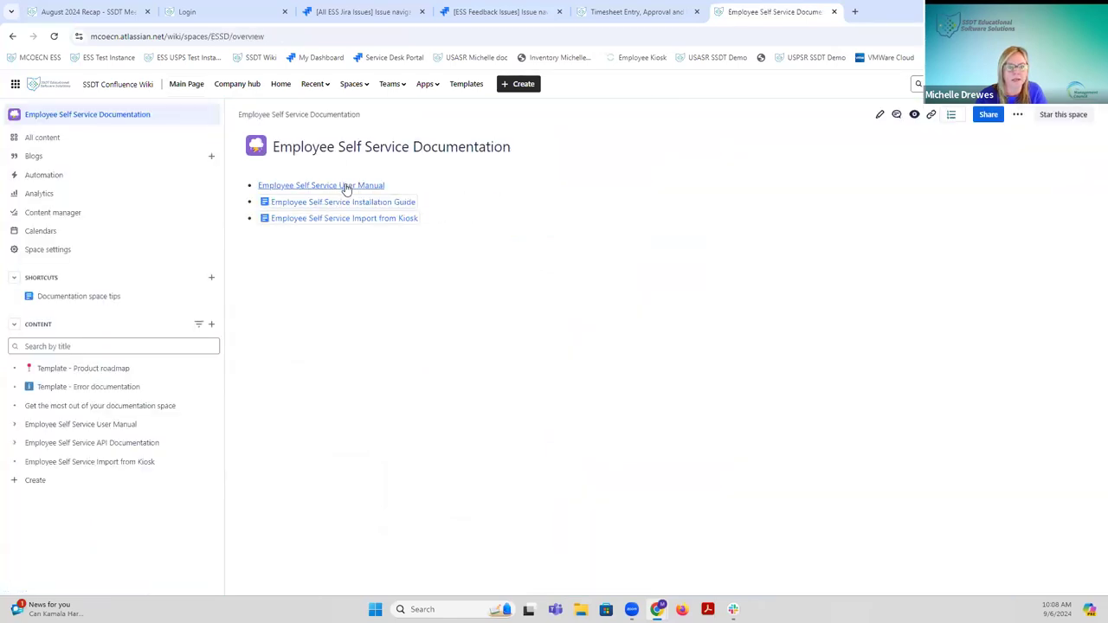
pyautogui.click(347, 186)
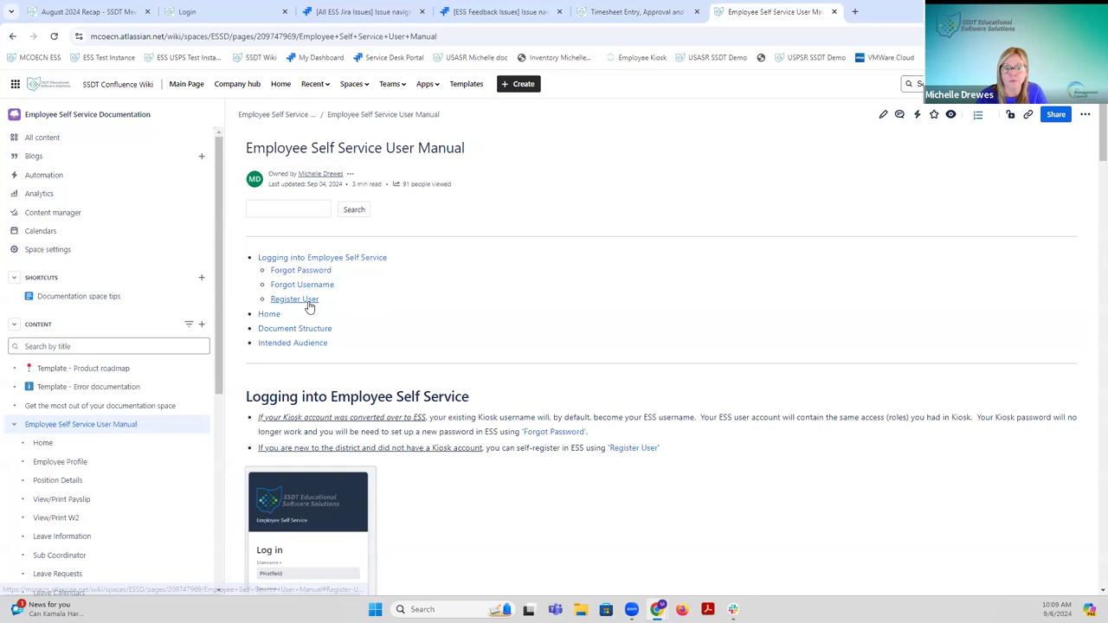
# Try to follow the Register User link in the manual's login section, and republish the page to leave the editor
pyautogui.scroll(-3, 582, 337)
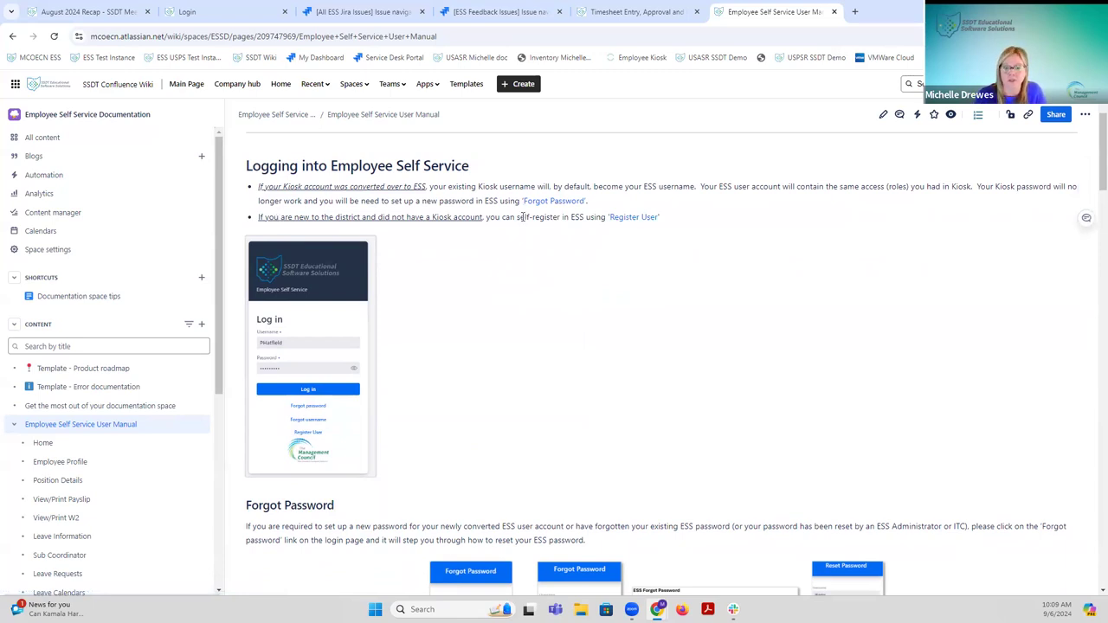
pyautogui.click(636, 221)
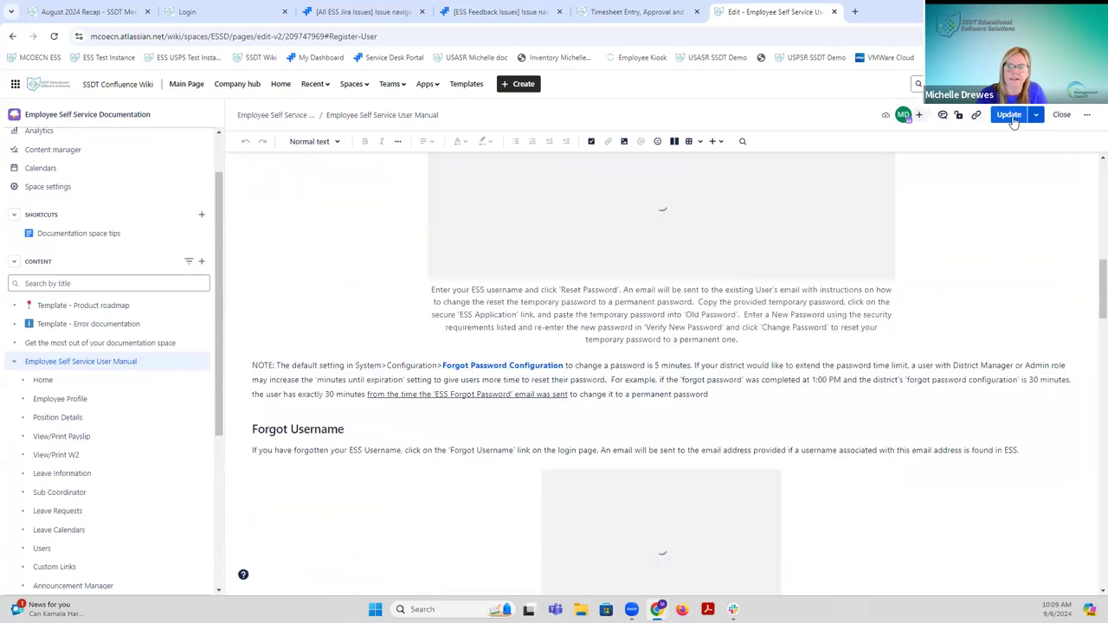
pyautogui.click(1008, 116)
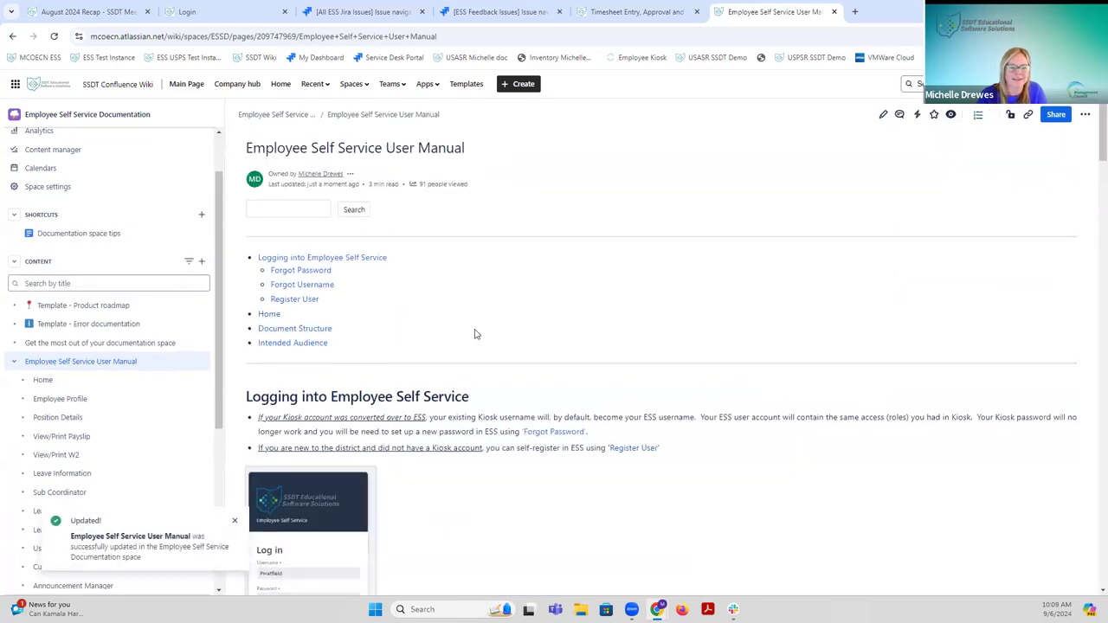
# Examine the manual's Register User section, covering the username, employee number and email requirements of the Create User form
pyautogui.scroll(-5, 474, 334)
pyautogui.scroll(-10, 474, 334)
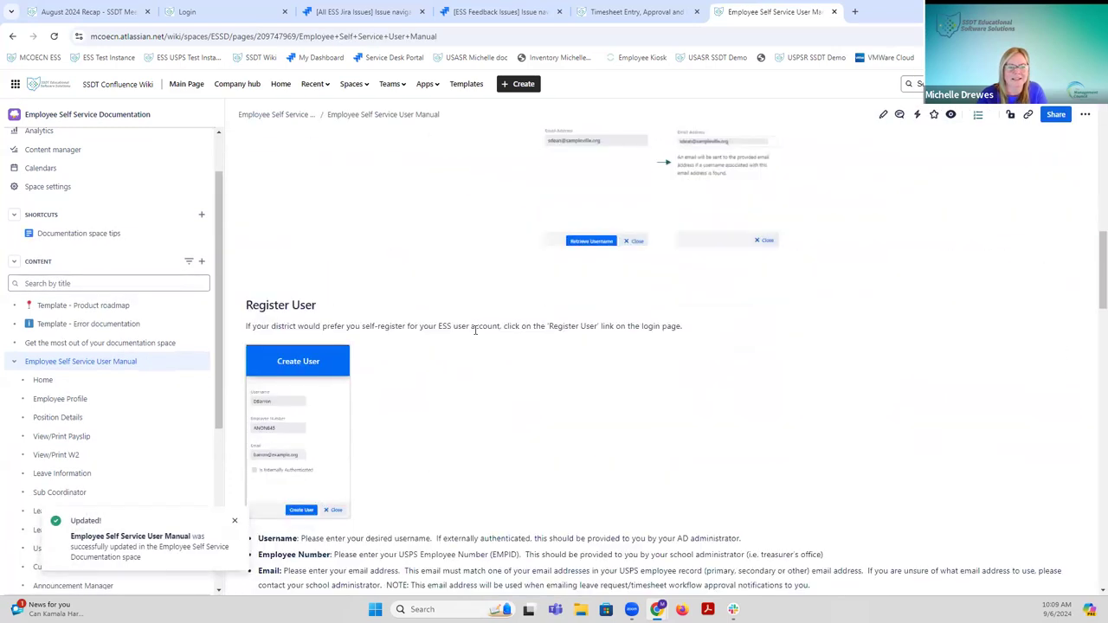
pyautogui.scroll(2, 475, 334)
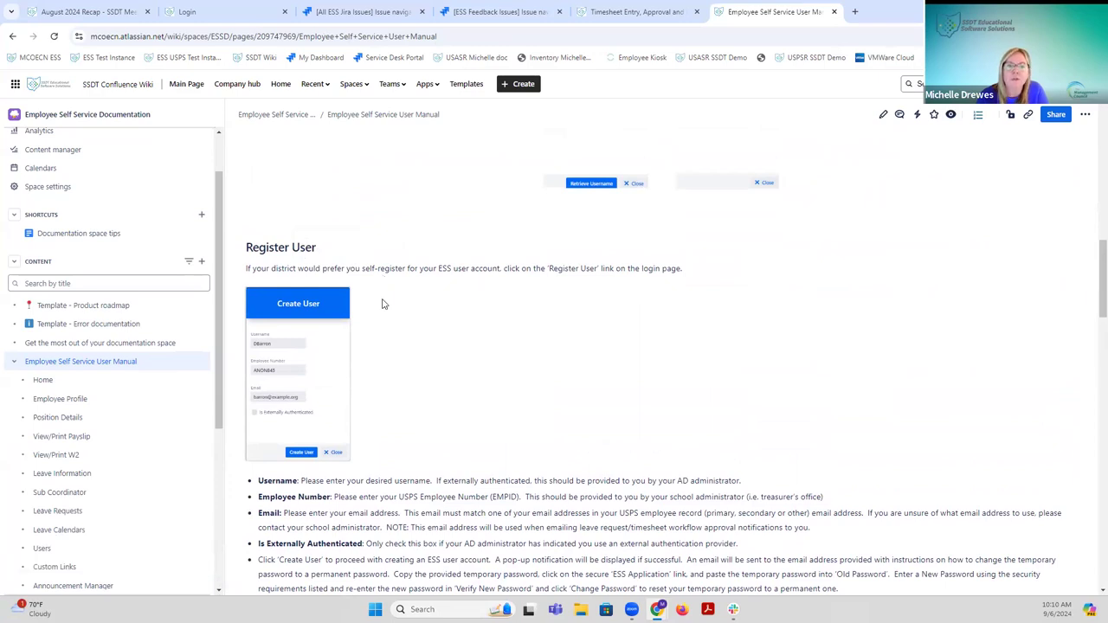
pyautogui.moveTo(339, 306)
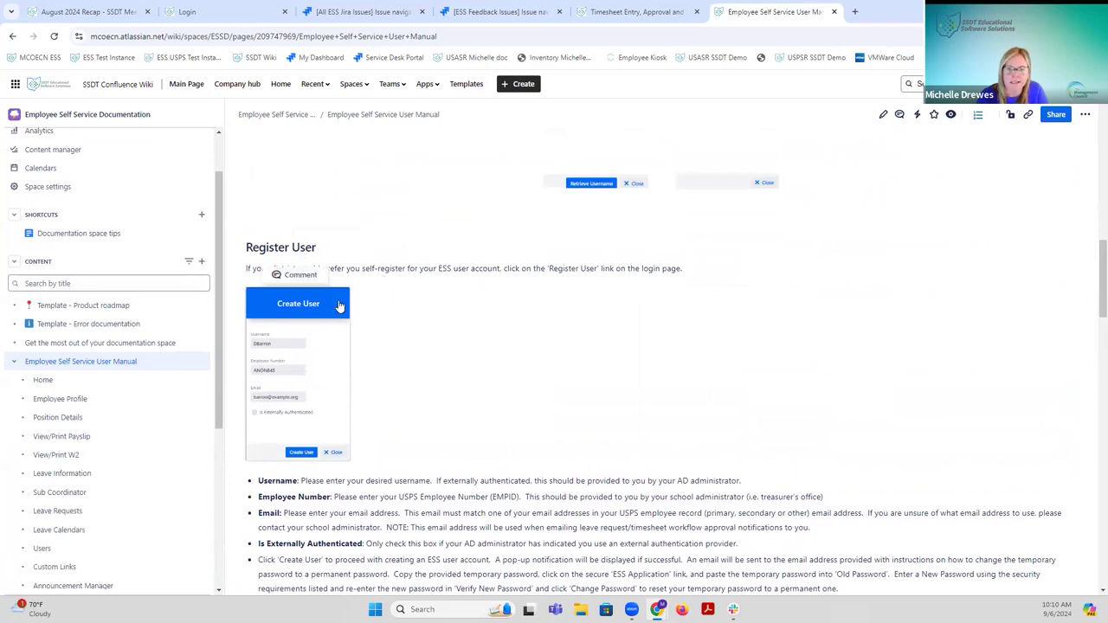
pyautogui.scroll(-2, 487, 319)
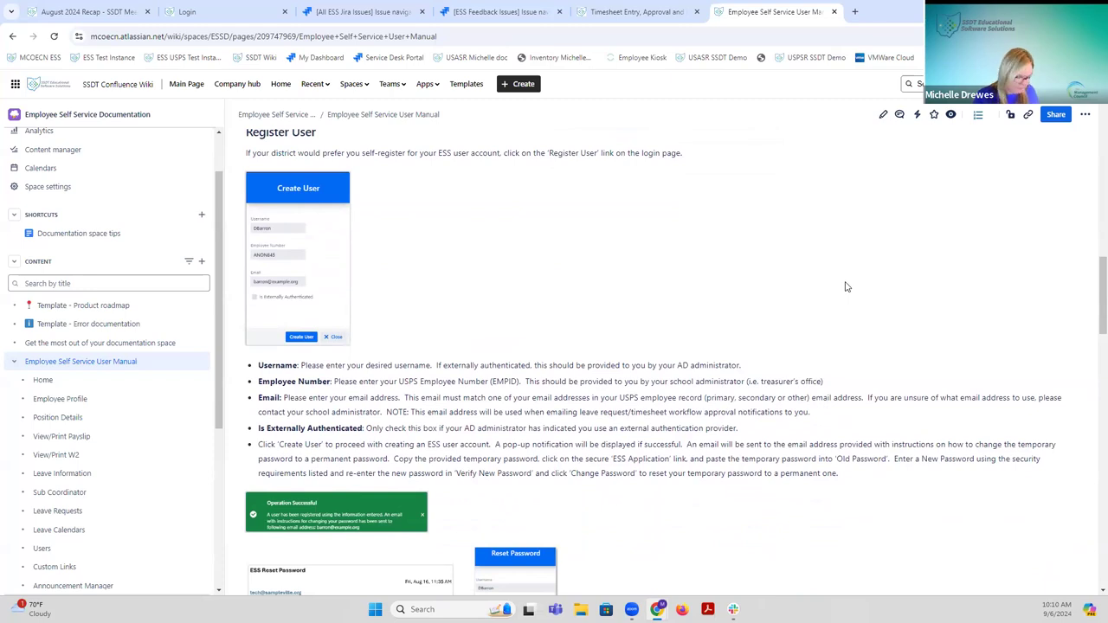
pyautogui.hotkey('ctrl', '+')
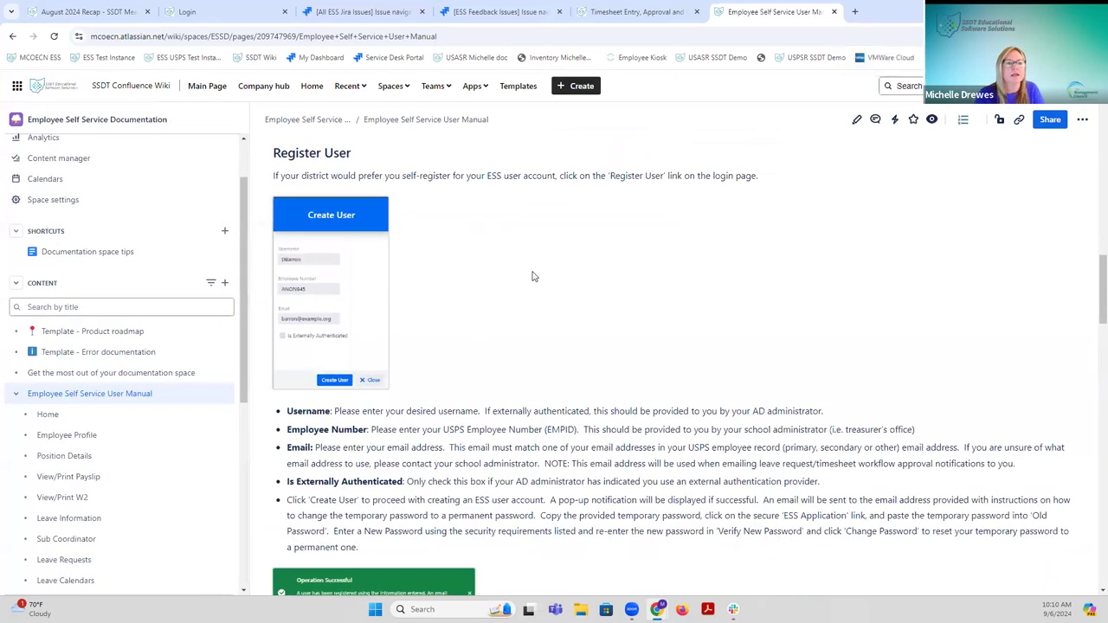
pyautogui.moveTo(308, 327)
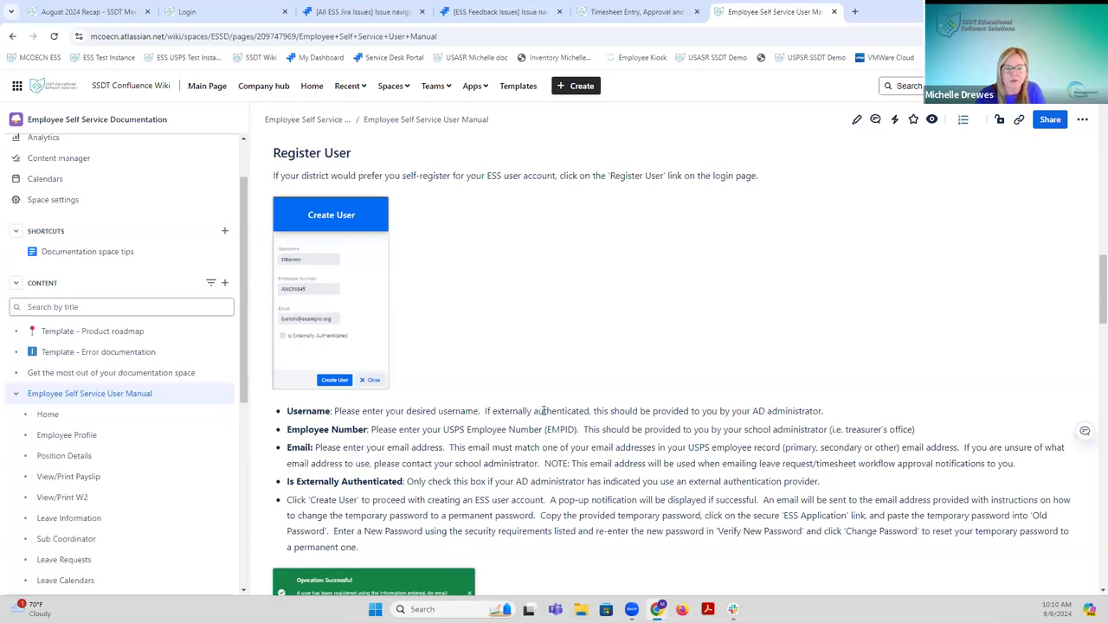
pyautogui.moveTo(312, 270)
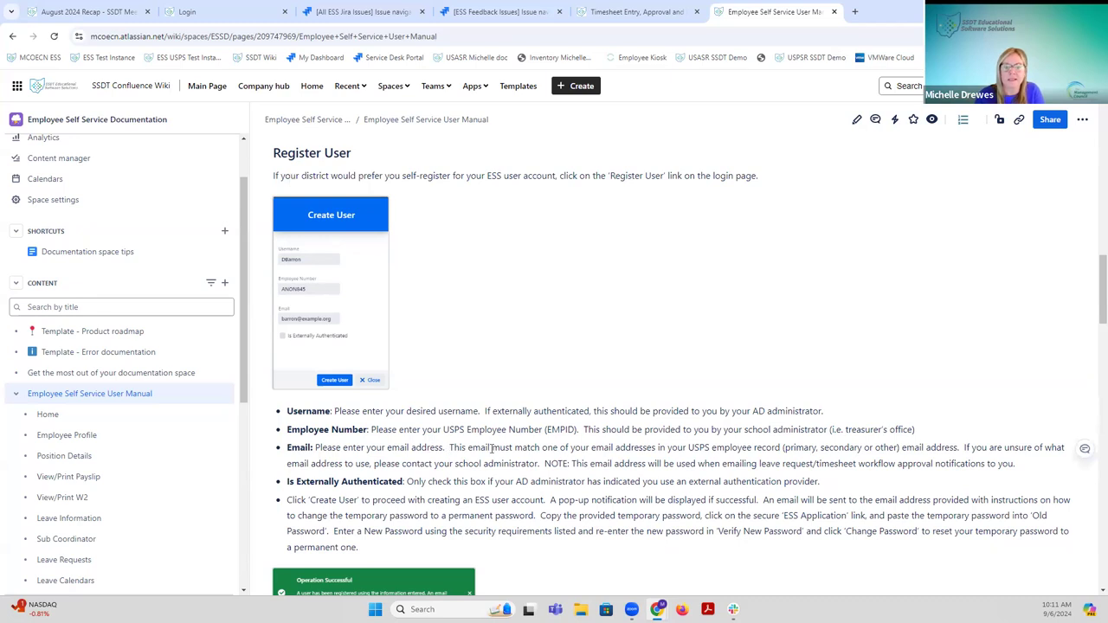
pyautogui.moveTo(451, 448); pyautogui.dragTo(781, 449)
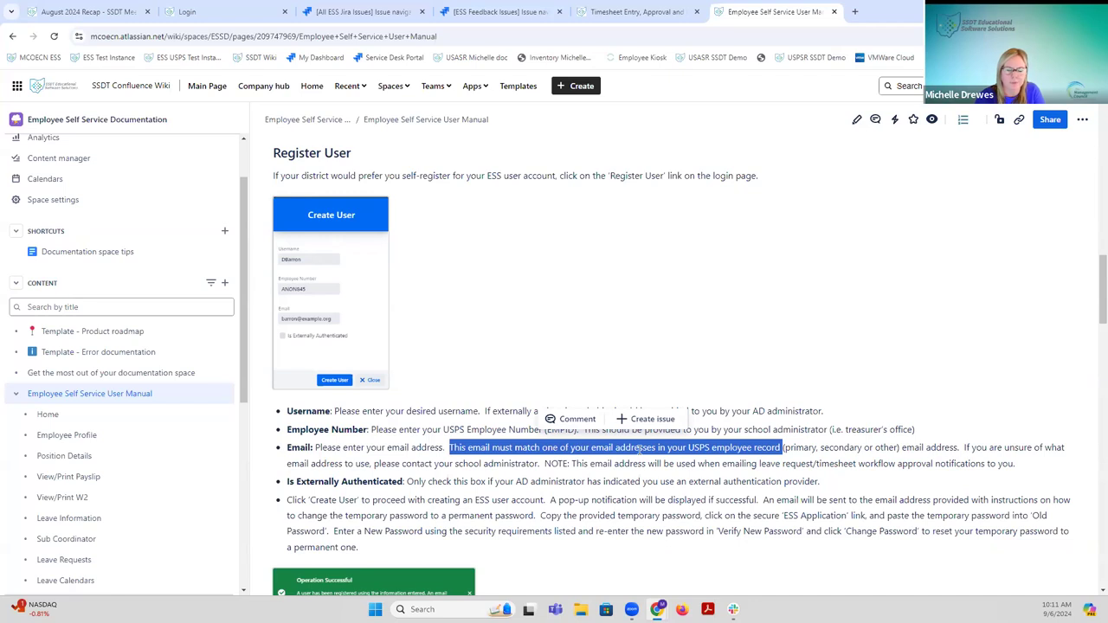
pyautogui.click(979, 455)
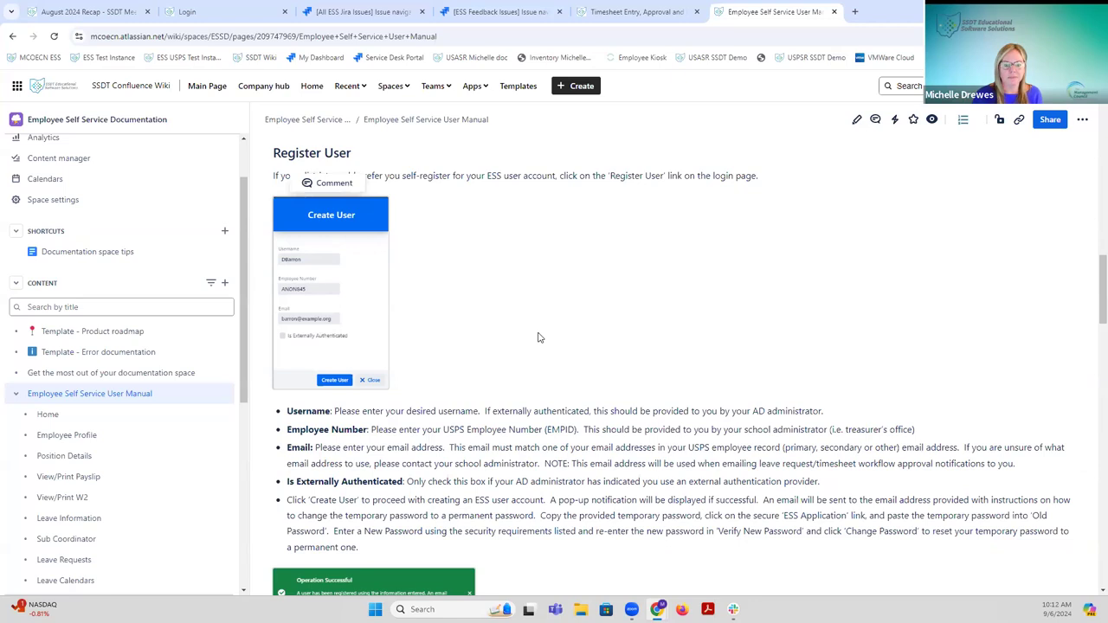
# Review the manual's guidance on external authentication, creating the user, the reset password email and the Forgot Password Configuration time limit
pyautogui.scroll(-1, 538, 338)
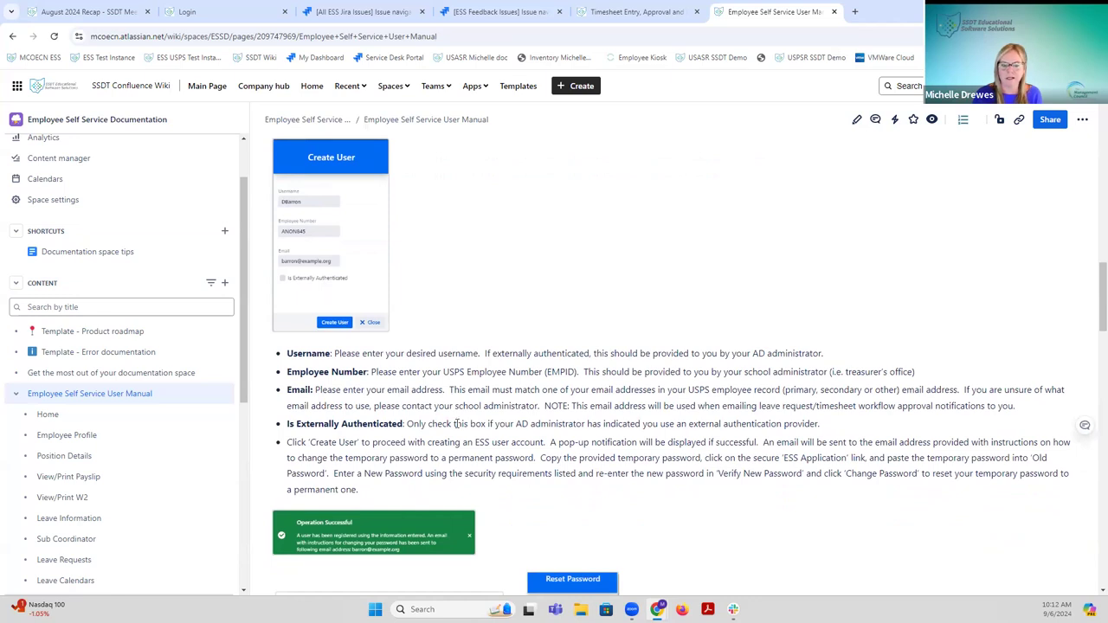
pyautogui.scroll(-1, 457, 424)
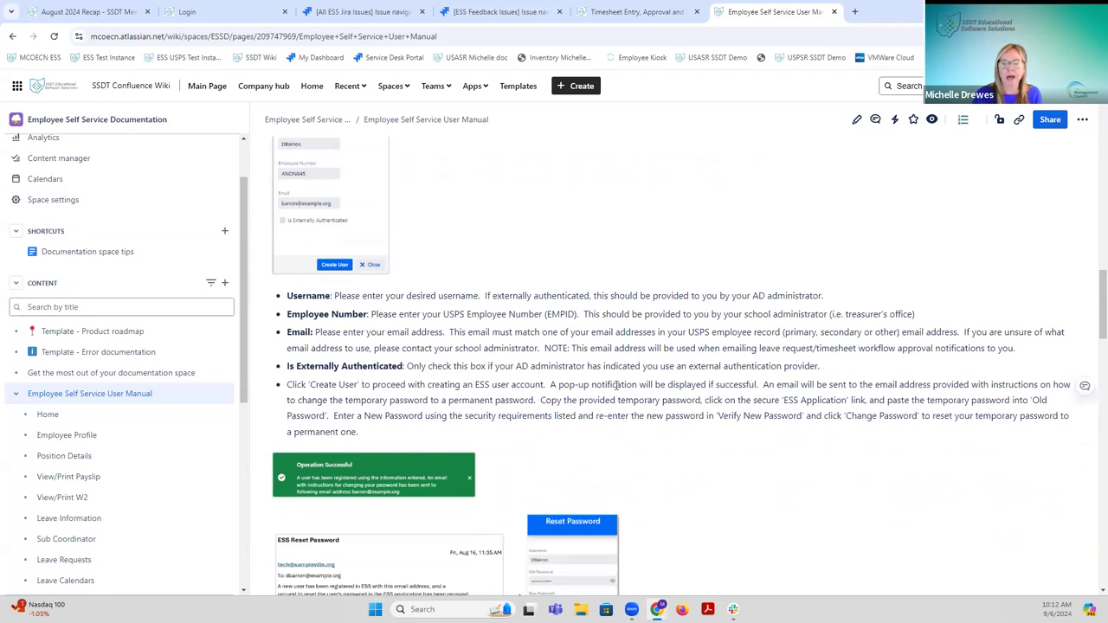
pyautogui.scroll(-2, 617, 385)
pyautogui.moveTo(384, 384)
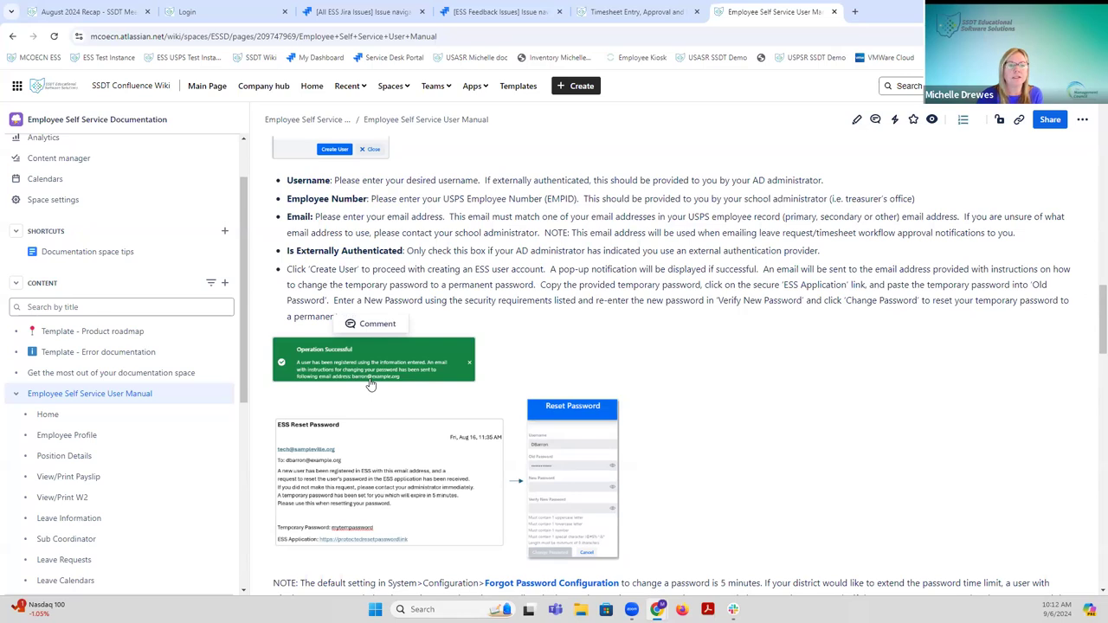
pyautogui.scroll(1, 371, 384)
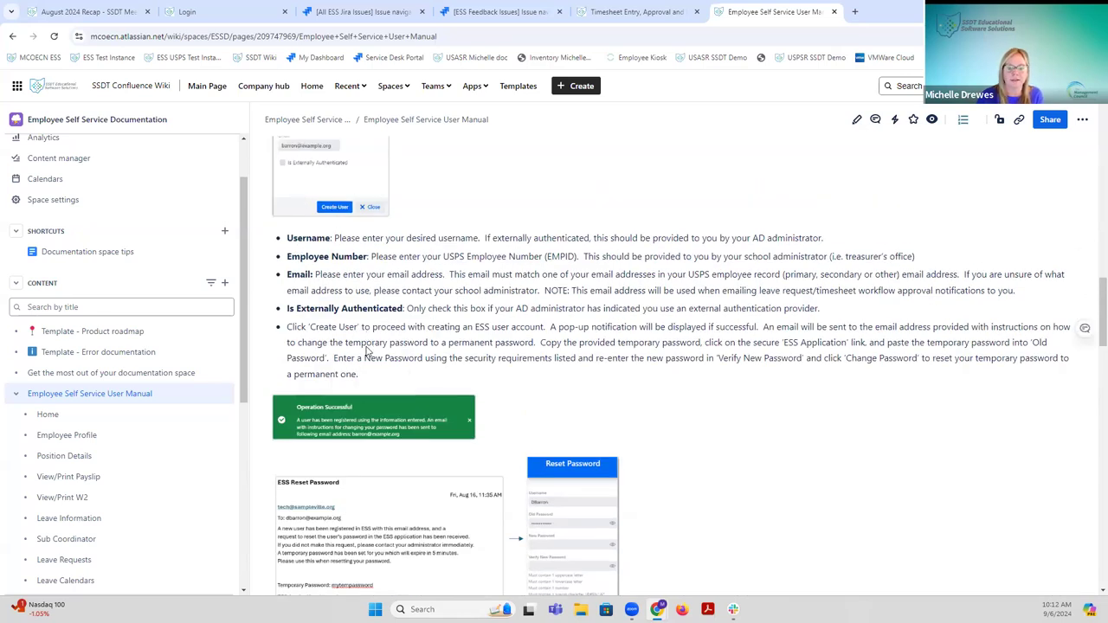
pyautogui.scroll(-3, 366, 351)
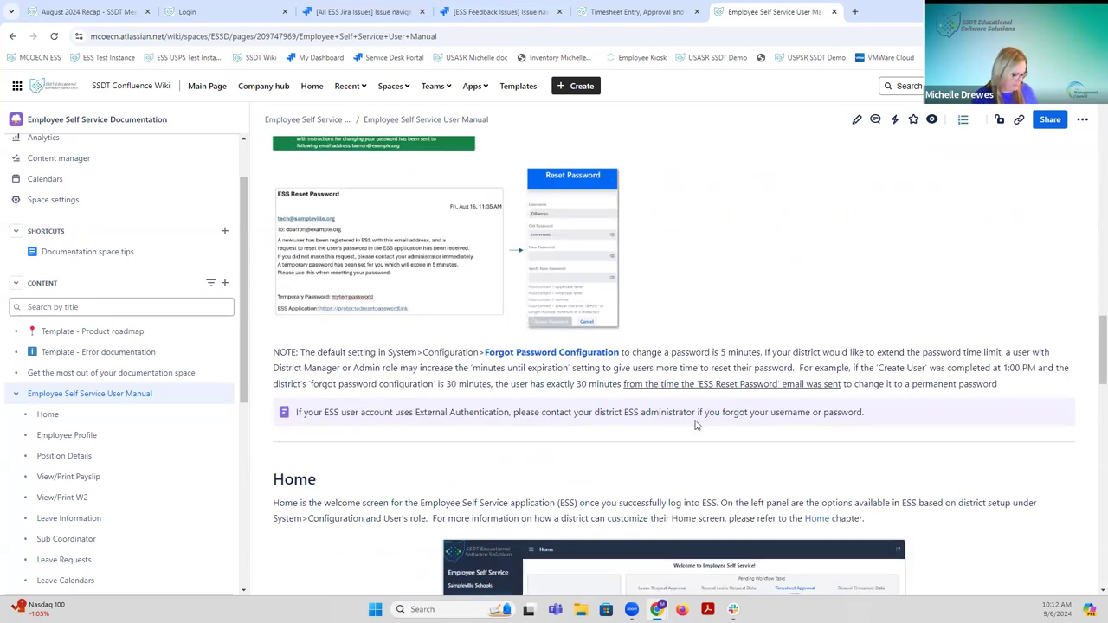
pyautogui.hotkey('ctrl', '+')
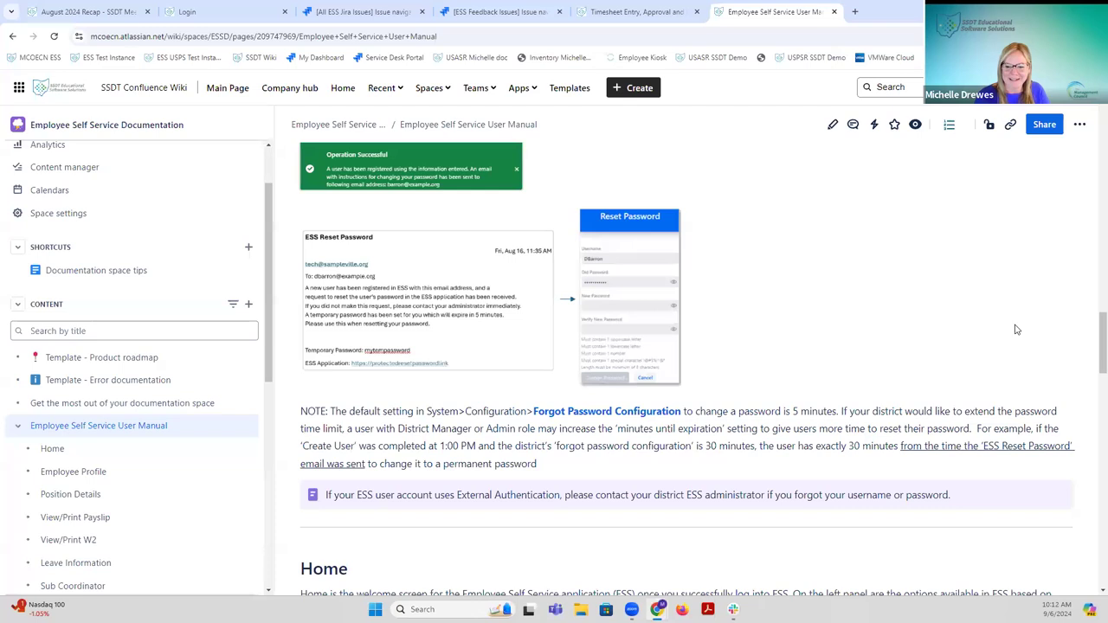
# Examine the manual's Forgot Password section, covering the login form link, the reset email and the Reset Password form
pyautogui.scroll(-1, 1017, 329)
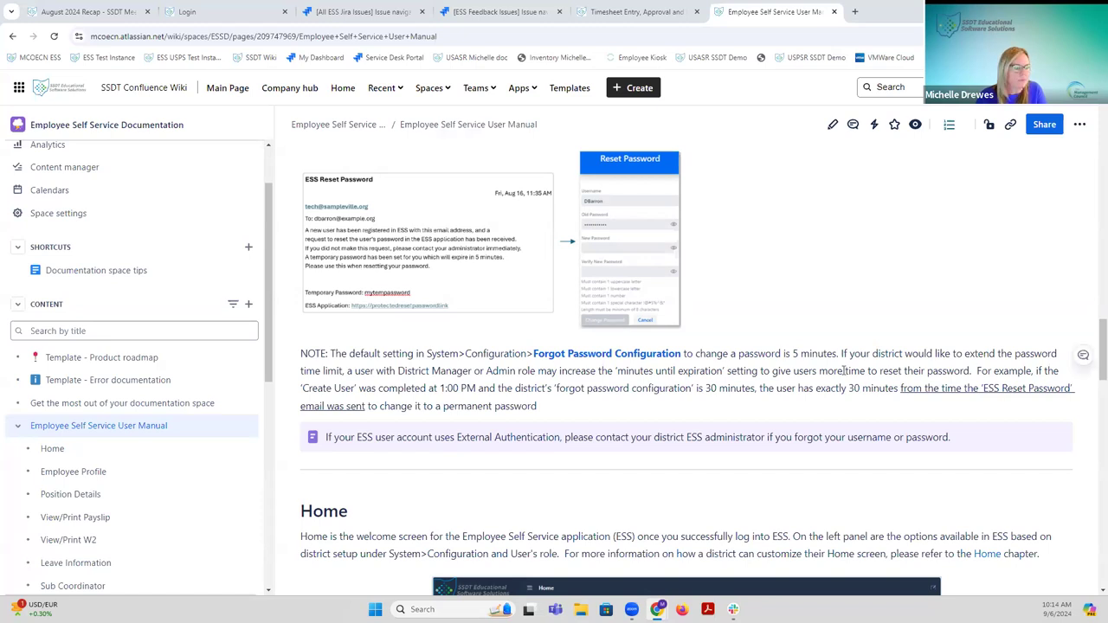
pyautogui.scroll(2, 784, 355)
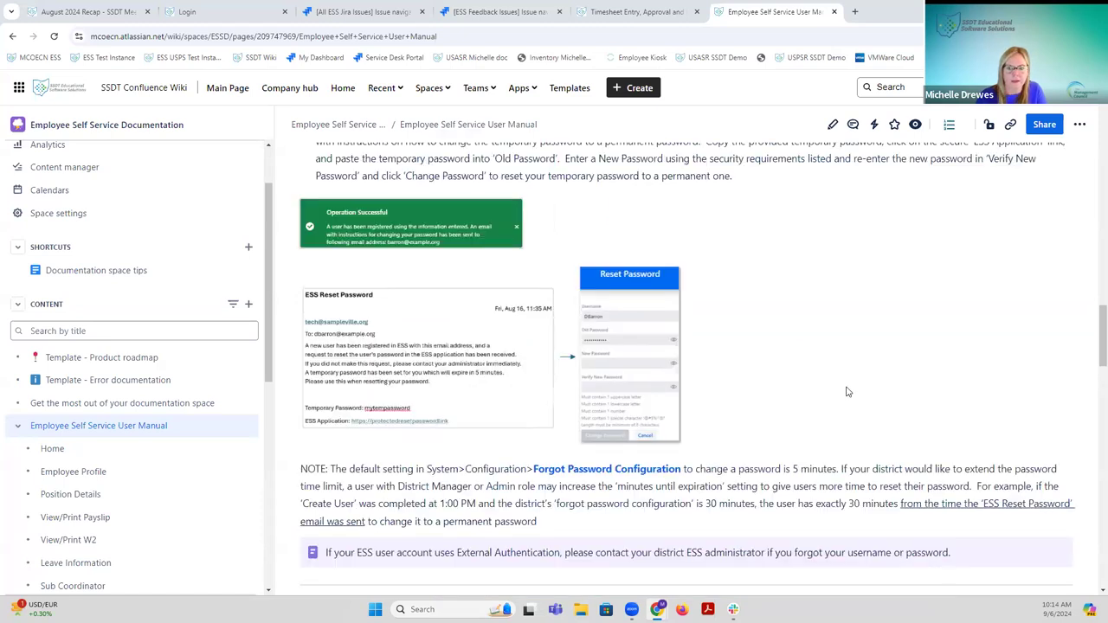
pyautogui.scroll(5, 848, 392)
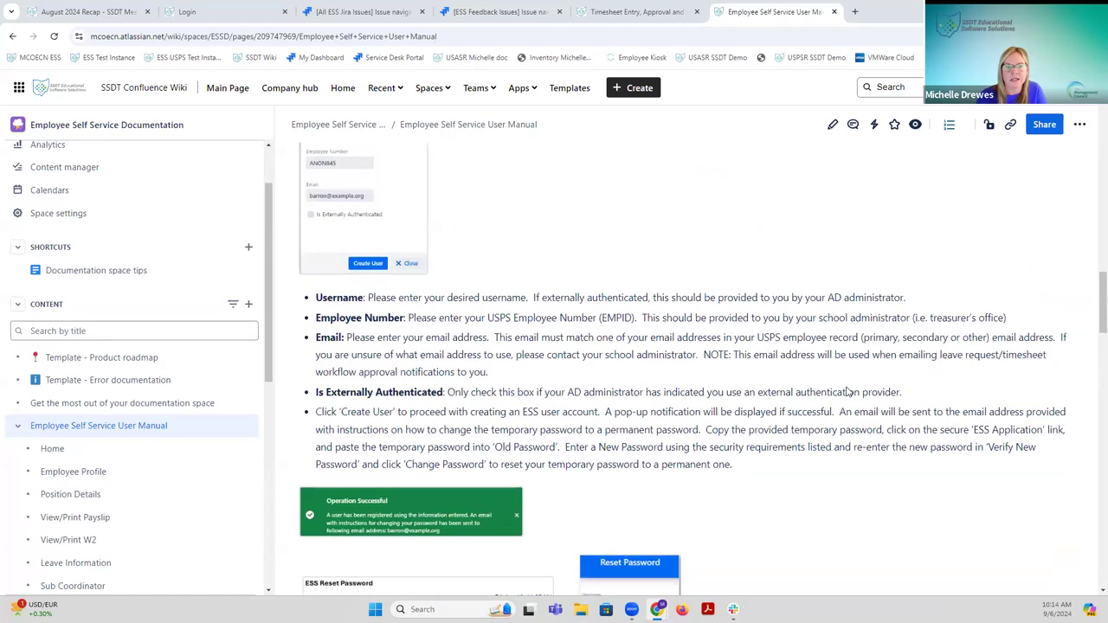
pyautogui.scroll(10, 848, 393)
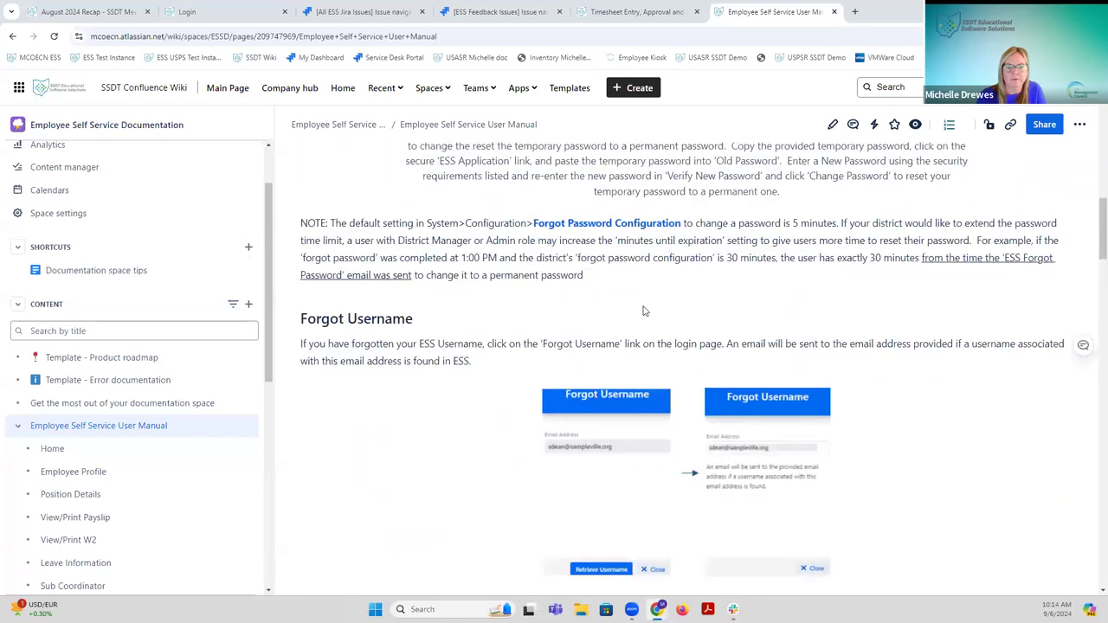
pyautogui.scroll(2, 416, 335)
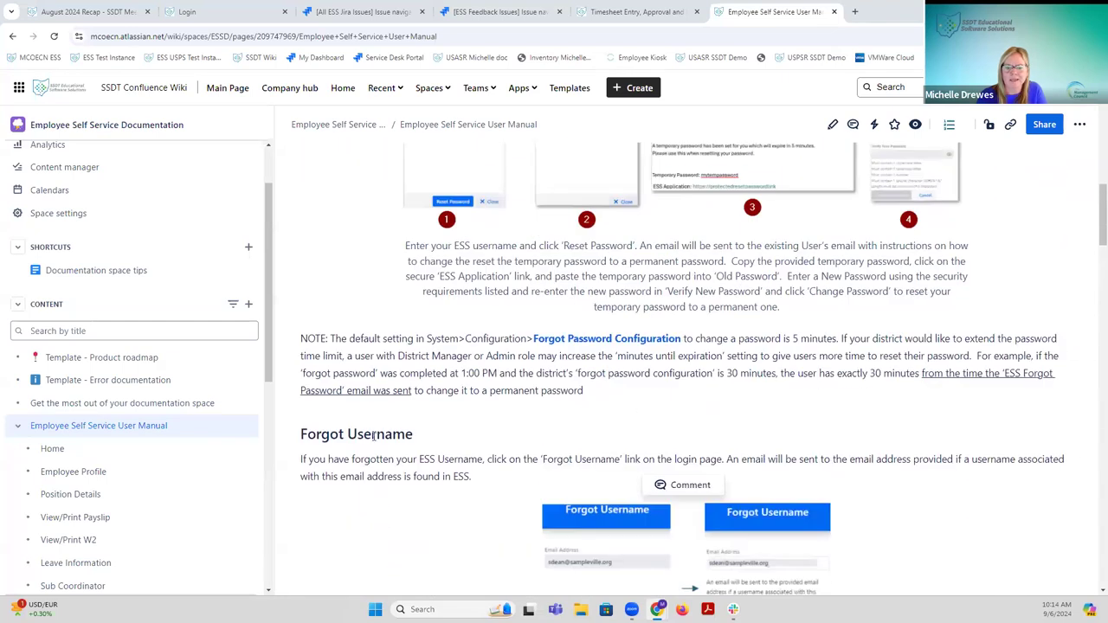
pyautogui.scroll(4, 635, 430)
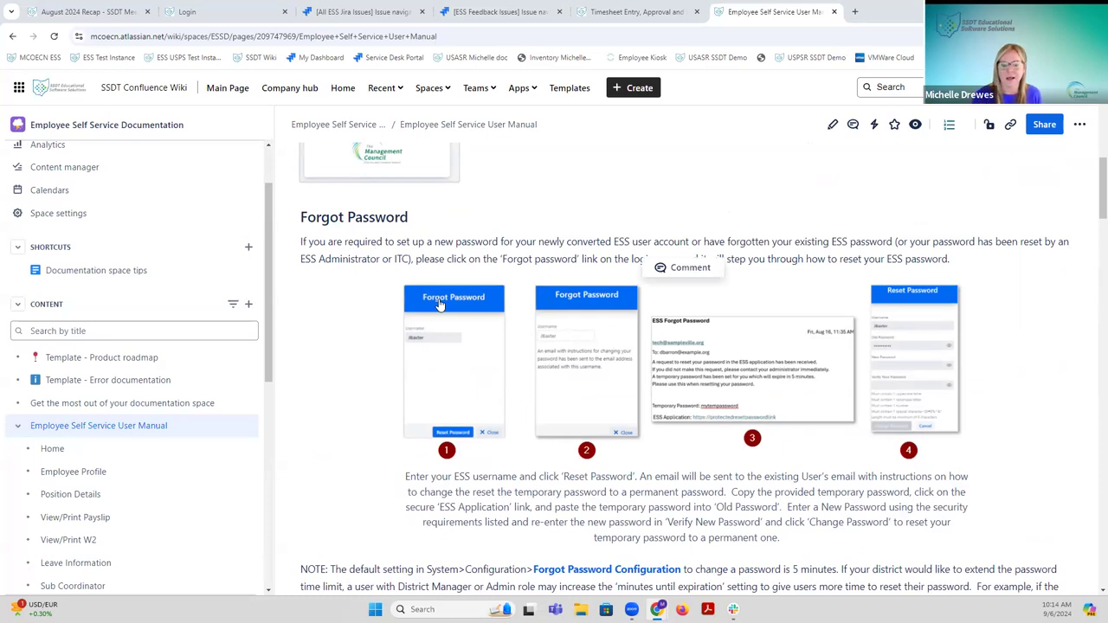
pyautogui.click(425, 254)
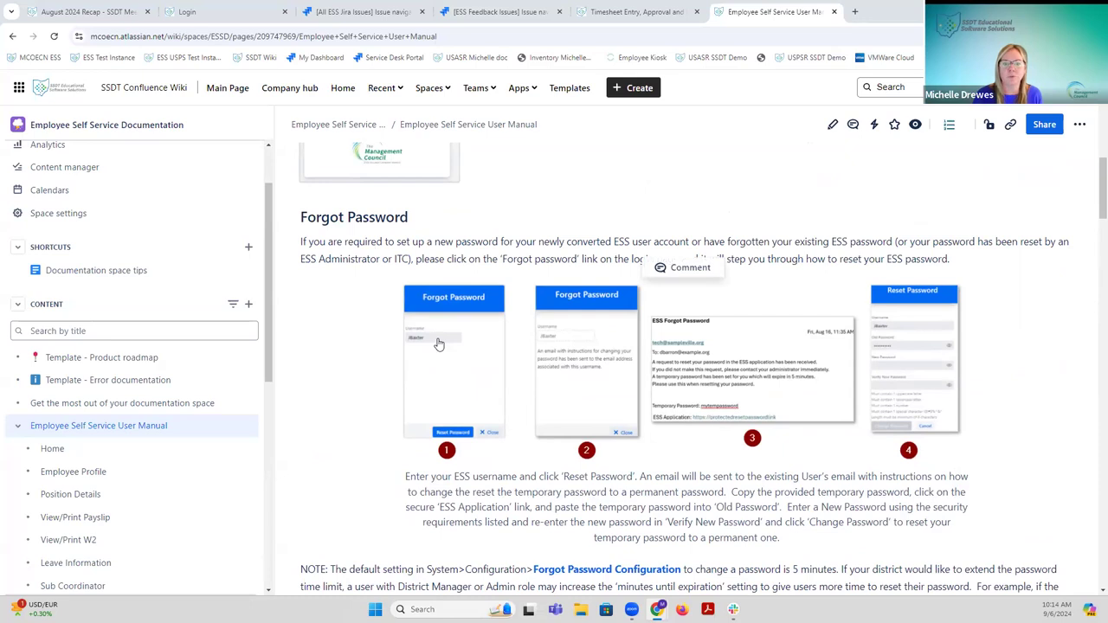
pyautogui.scroll(1, 474, 297)
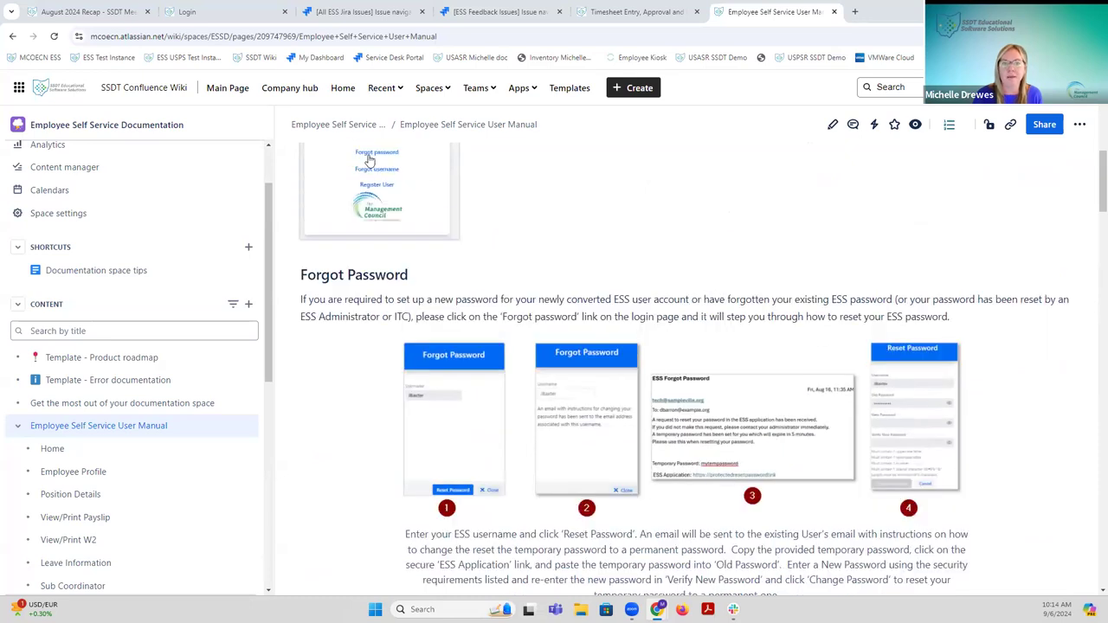
pyautogui.scroll(-2, 451, 335)
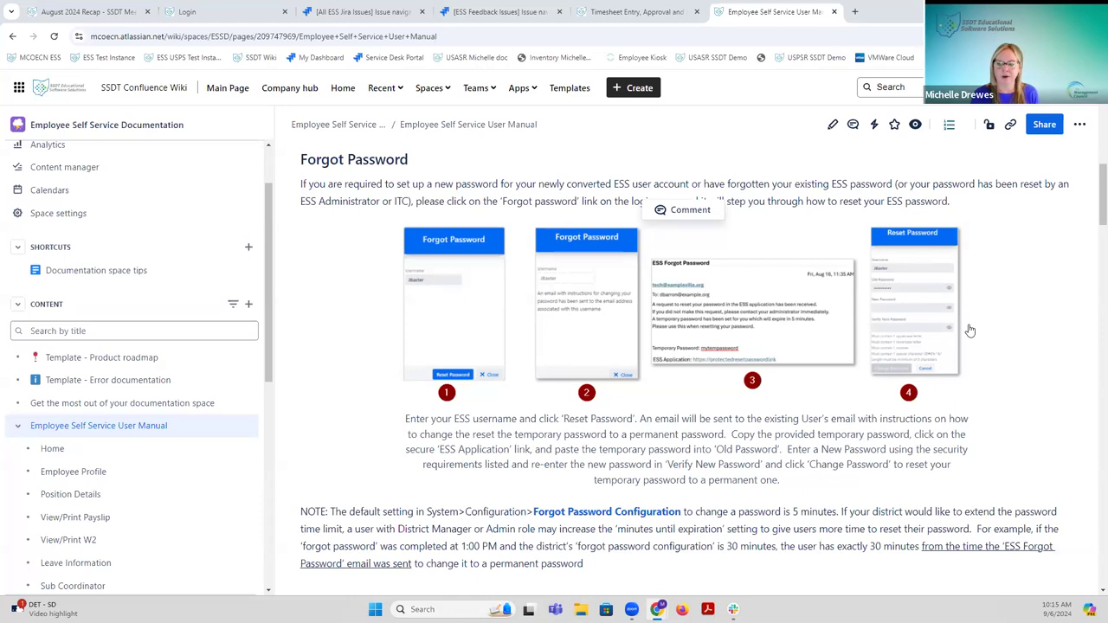
# Review the manual's login instructions for converted Kiosk accounts and new users, together with the Forgot Username section
pyautogui.scroll(3, 983, 346)
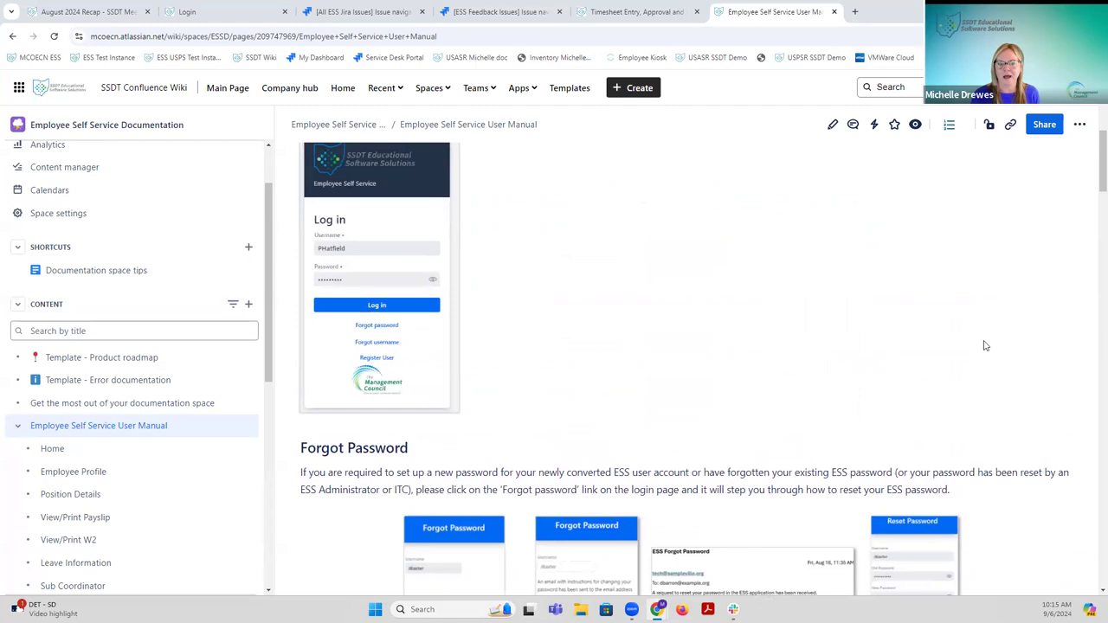
pyautogui.scroll(1, 983, 346)
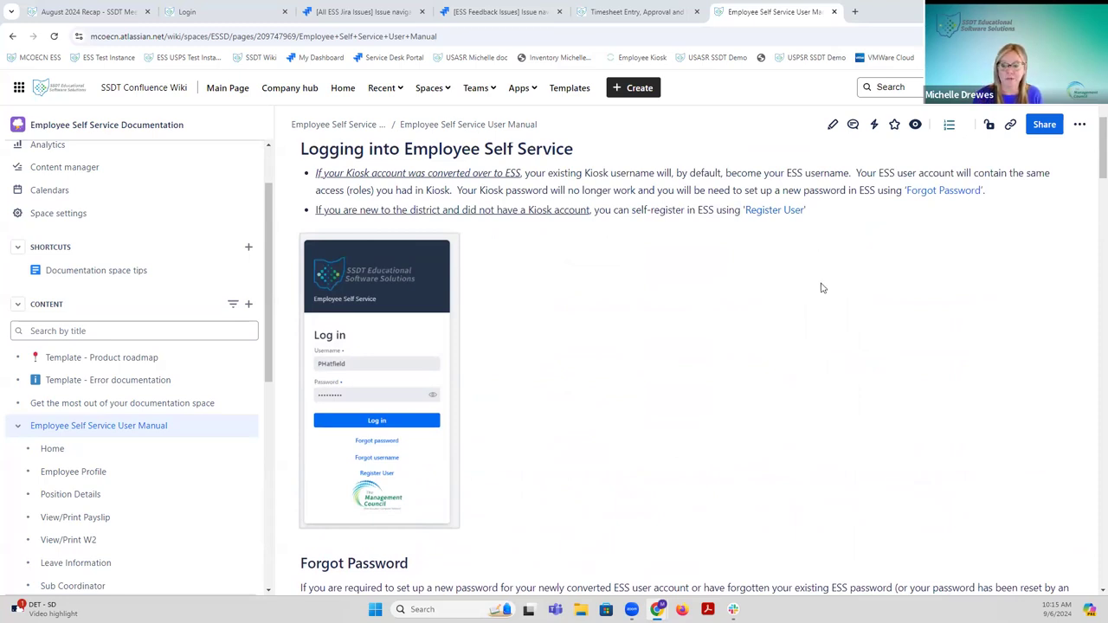
pyautogui.scroll(-6, 822, 288)
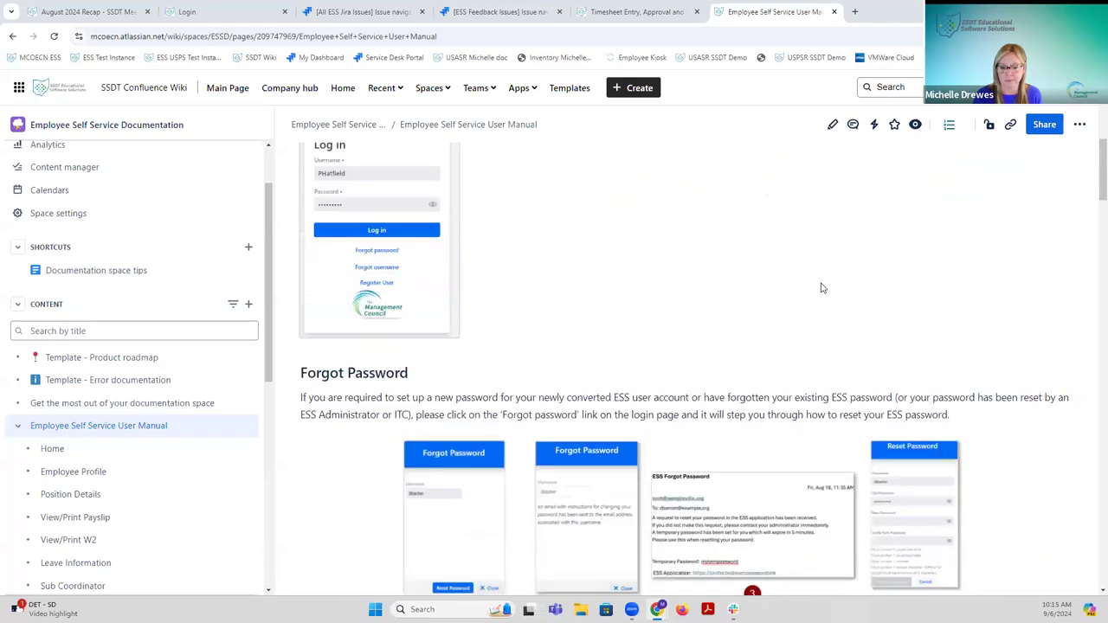
pyautogui.scroll(-3, 822, 288)
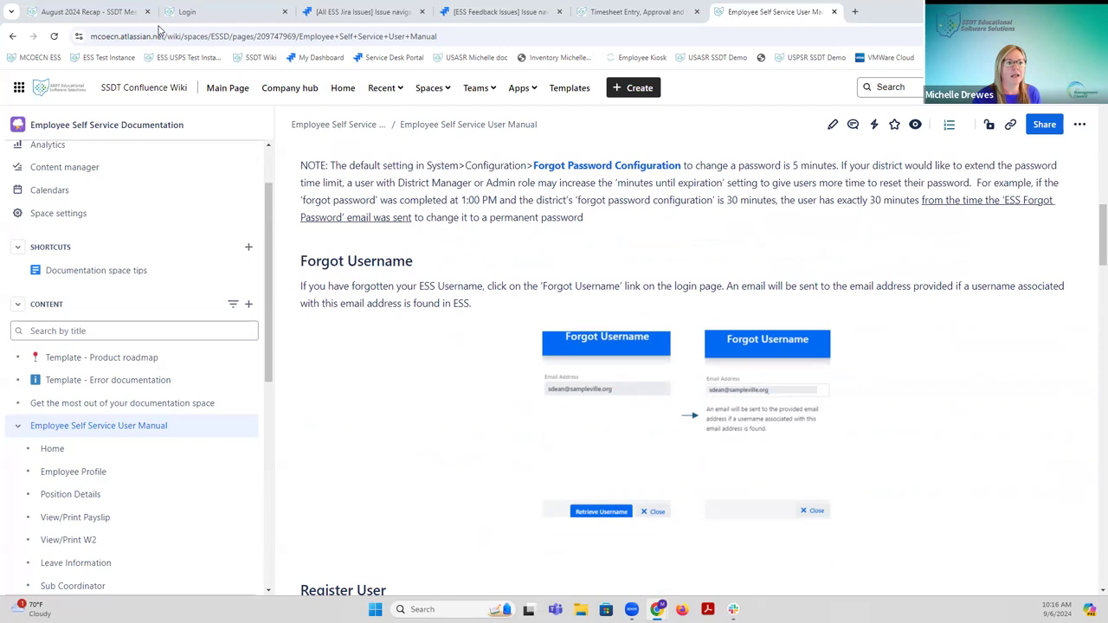
# Return to the August 2024 Recap and review the Leave Calendar, Blackout dates and Miscellaneous changes
pyautogui.click(92, 12)
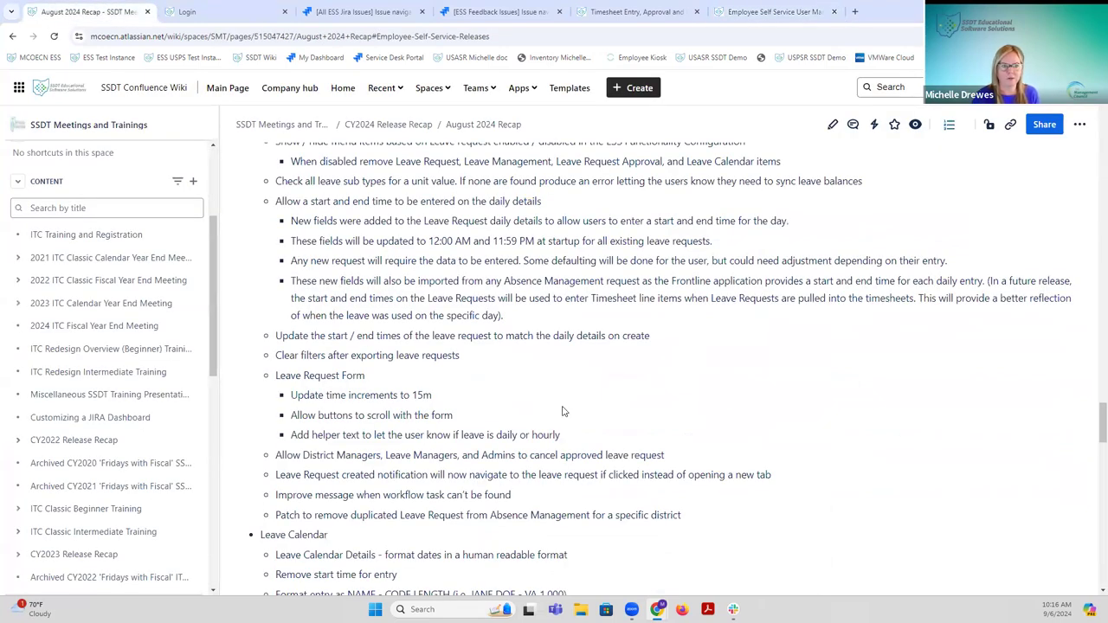
pyautogui.scroll(-3, 562, 411)
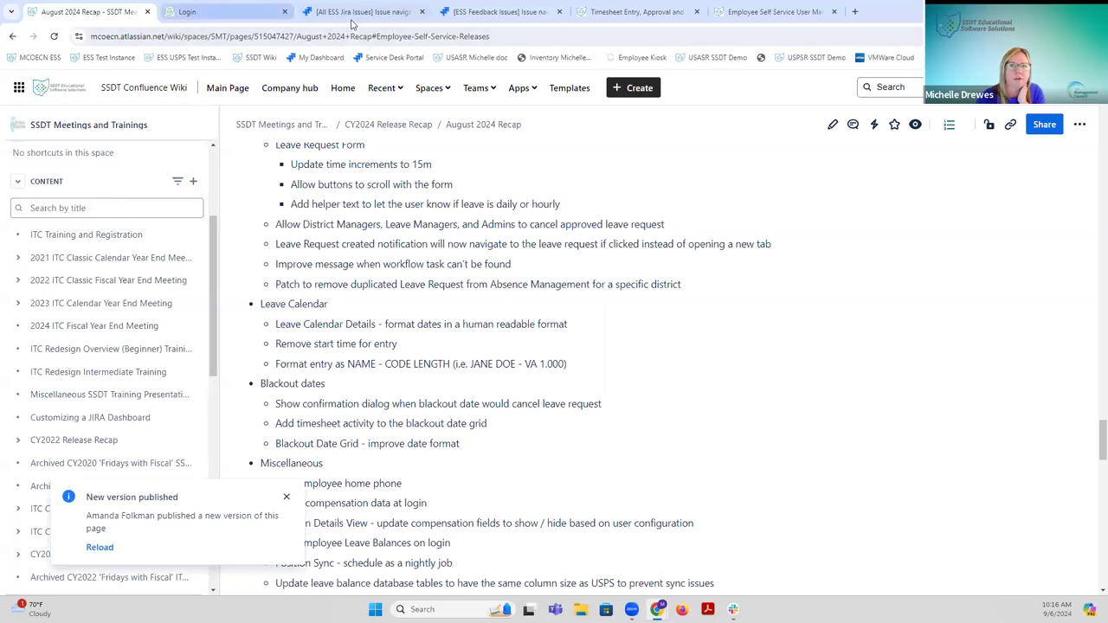
# Switch to the All ESS Jira Issues filter and check which fix versions are selected in it
pyautogui.moveTo(481, 18)
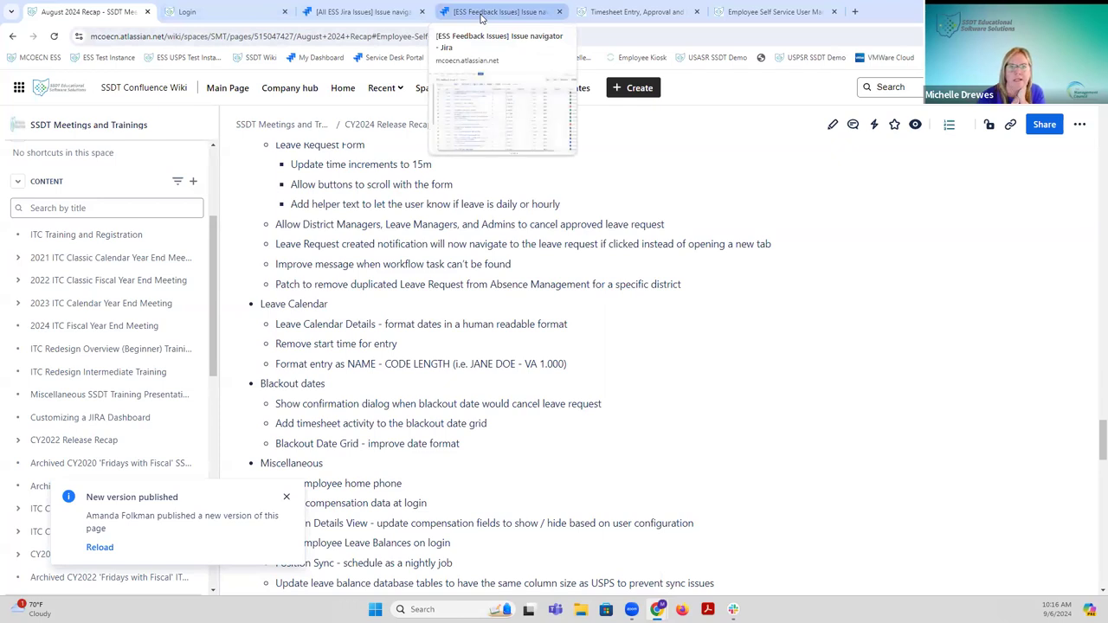
pyautogui.click(373, 17)
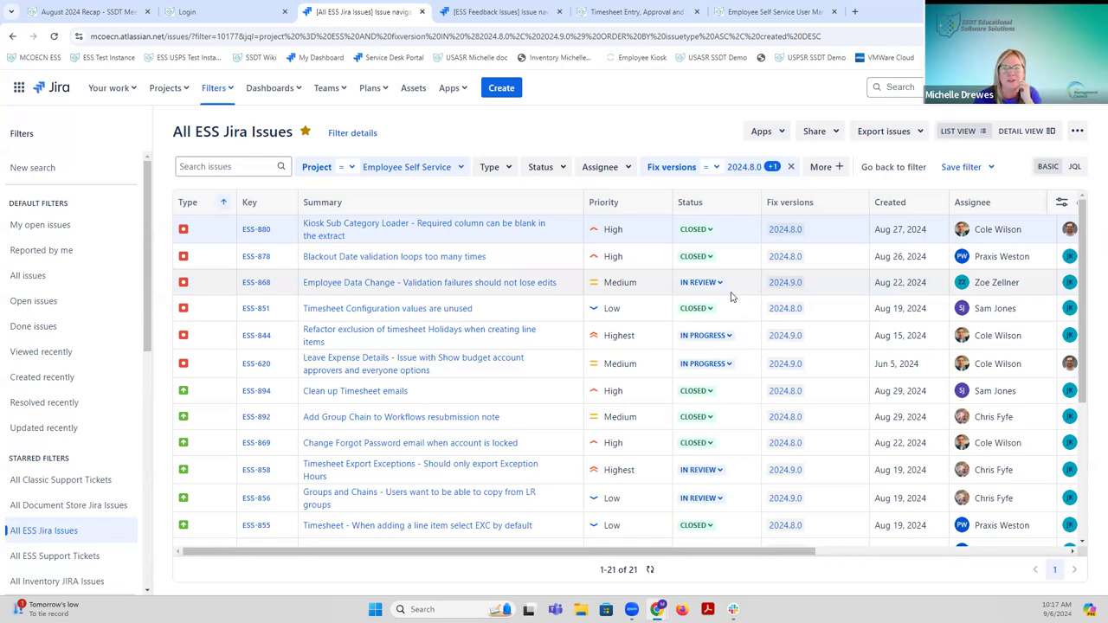
pyautogui.click(716, 168)
pyautogui.click(736, 167)
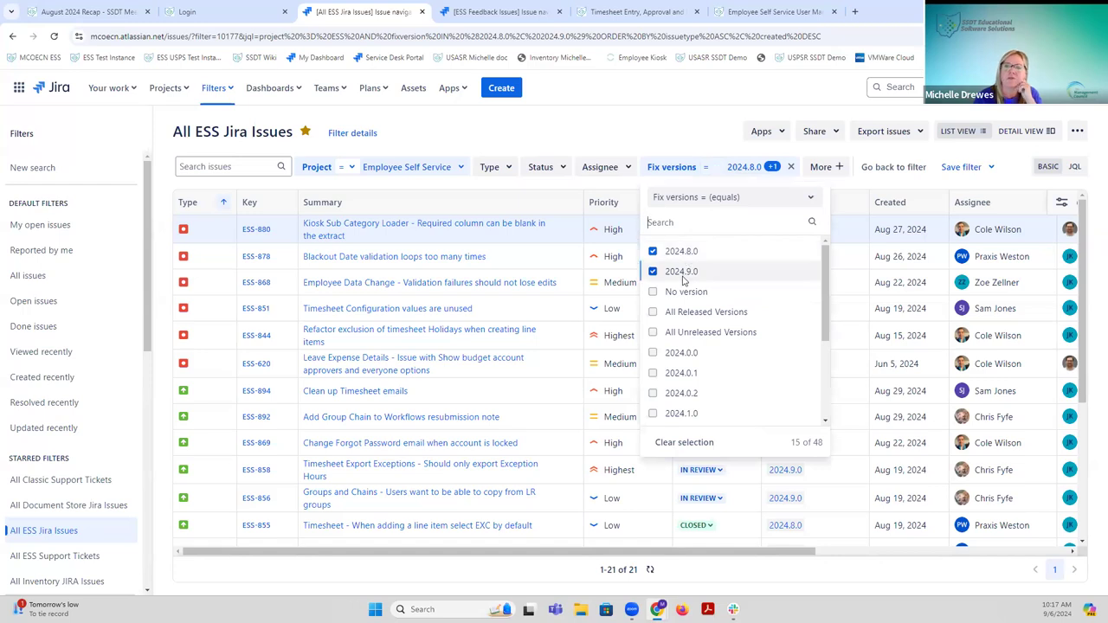
pyautogui.click(693, 128)
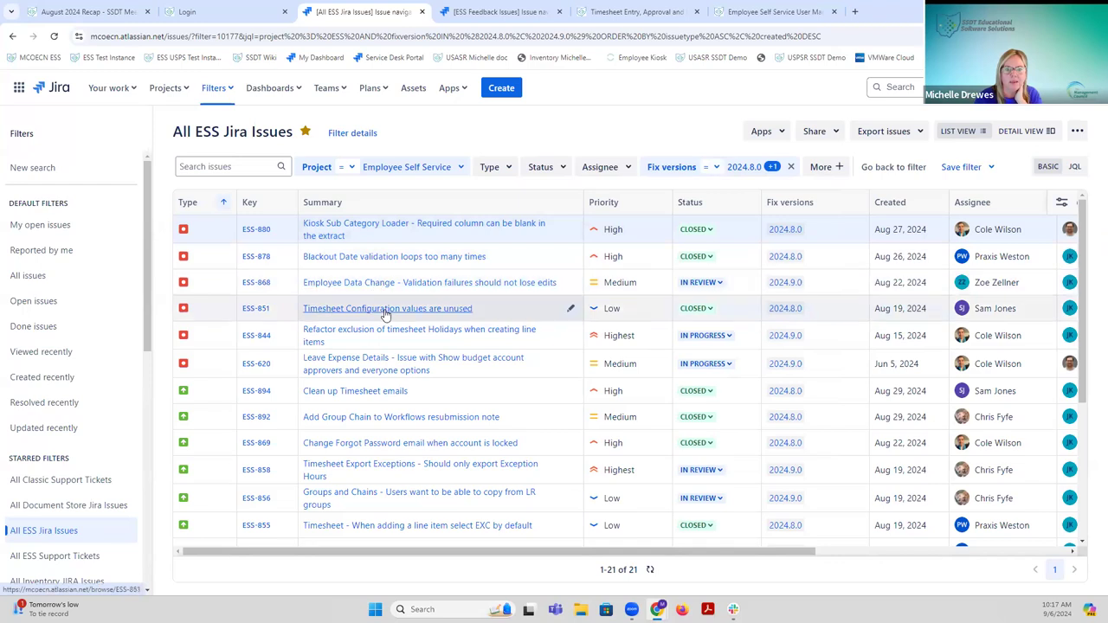
# Look through the Employee Self Service issues for the 2024.8.0 and 2024.9.0 releases, and switch to the ESS Feedback Issues filter
pyautogui.scroll(-2, 386, 315)
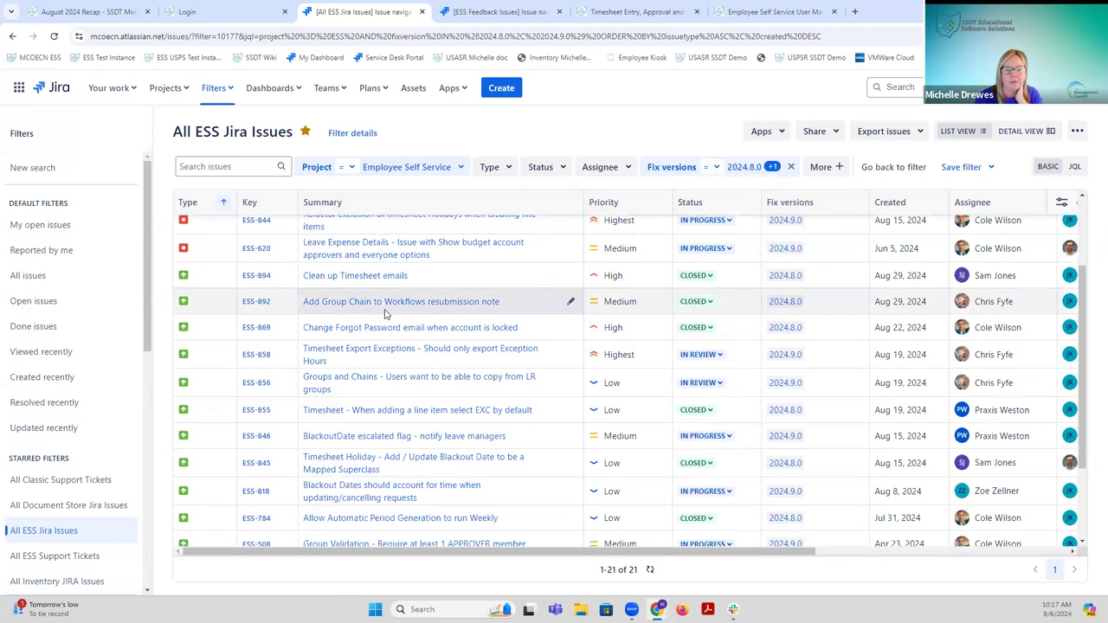
pyautogui.scroll(-2, 386, 316)
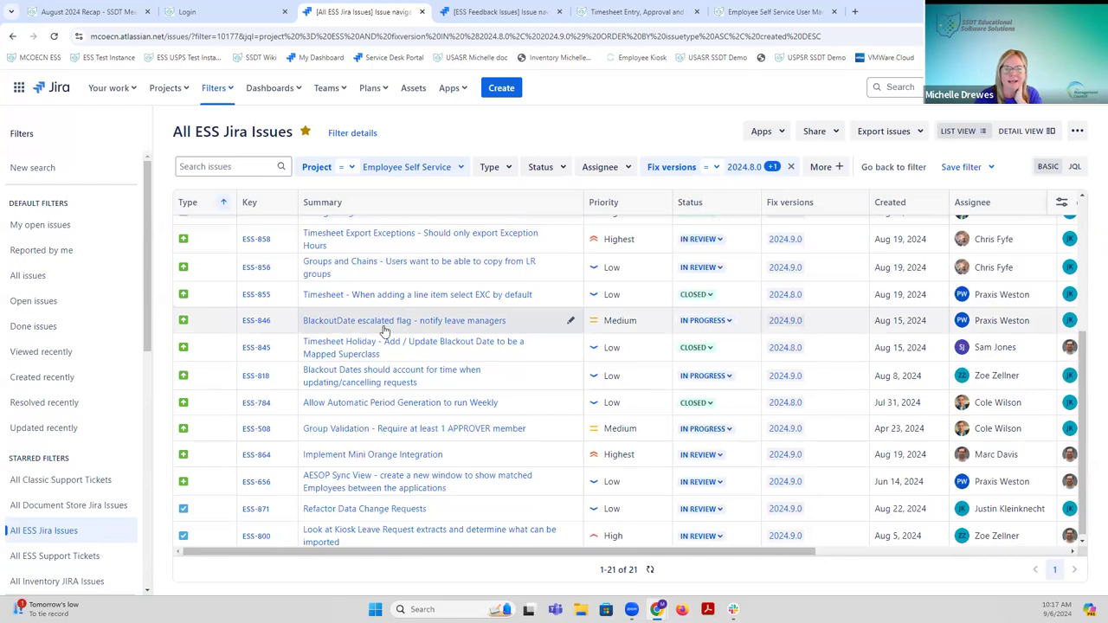
pyautogui.scroll(2, 381, 332)
pyautogui.scroll(3, 382, 333)
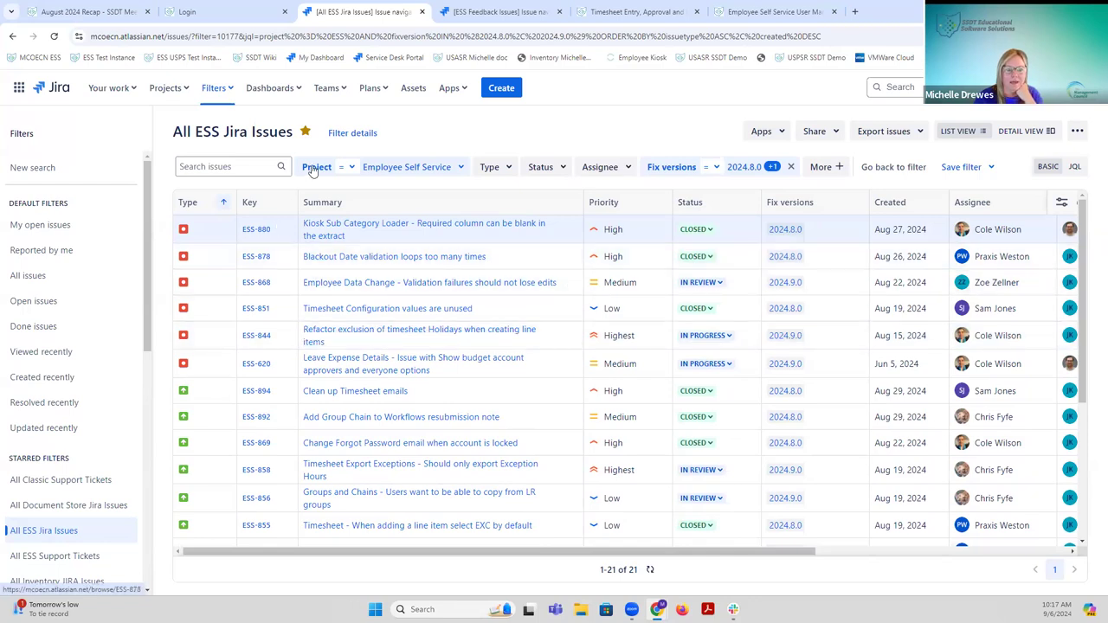
pyautogui.click(481, 12)
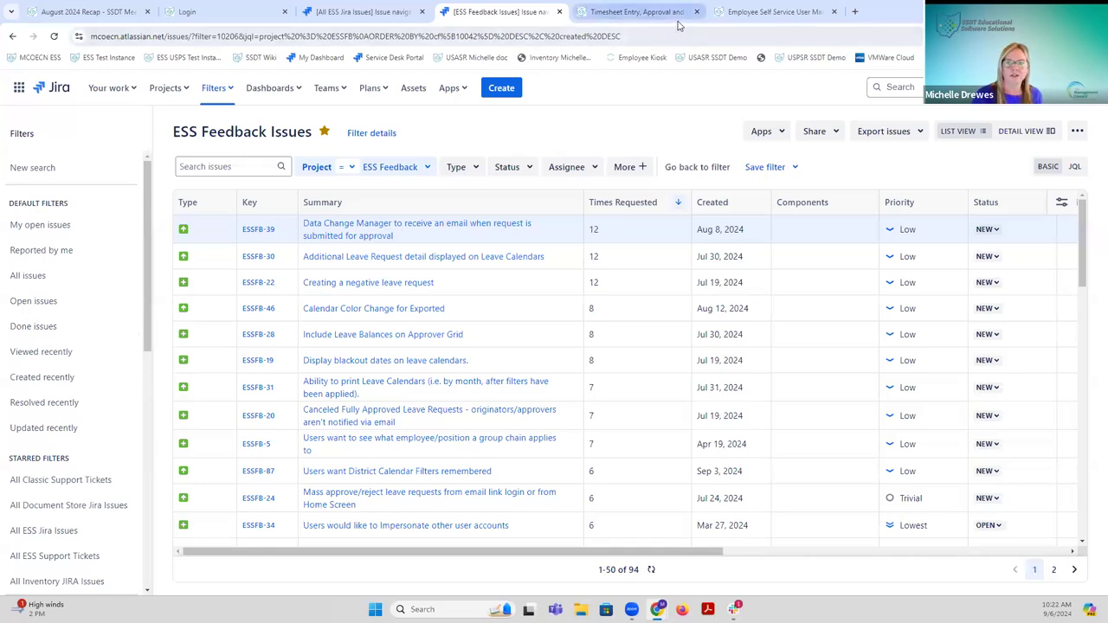
# Switch back to the SSDT Confluence Wiki and open ITC Training and Registration from the SSDT Meetings and Trainings space
pyautogui.click(779, 14)
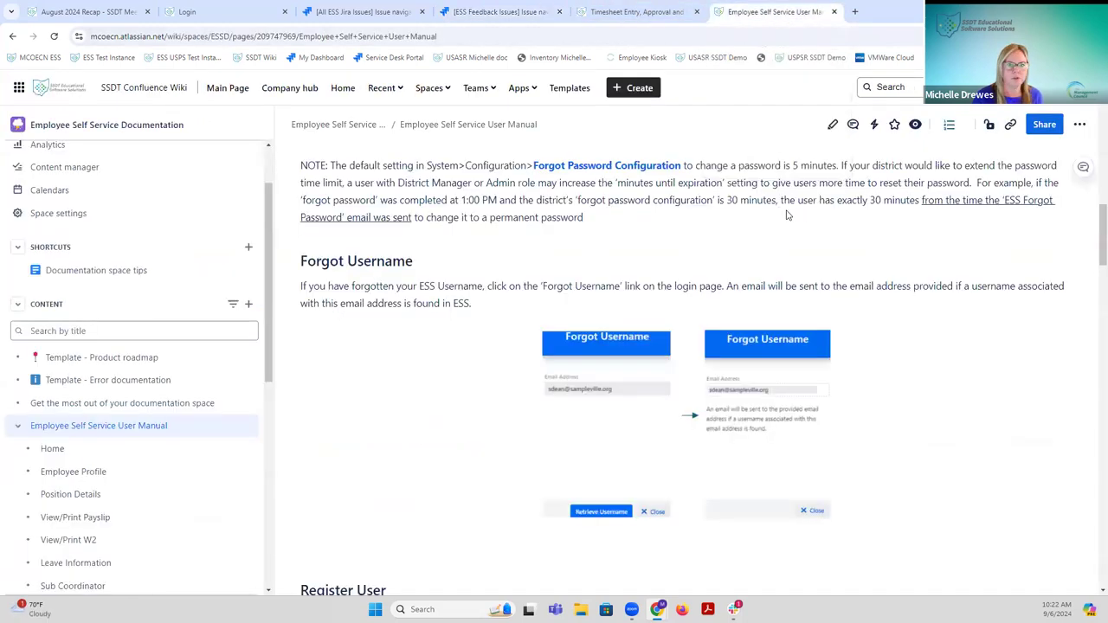
pyautogui.click(223, 90)
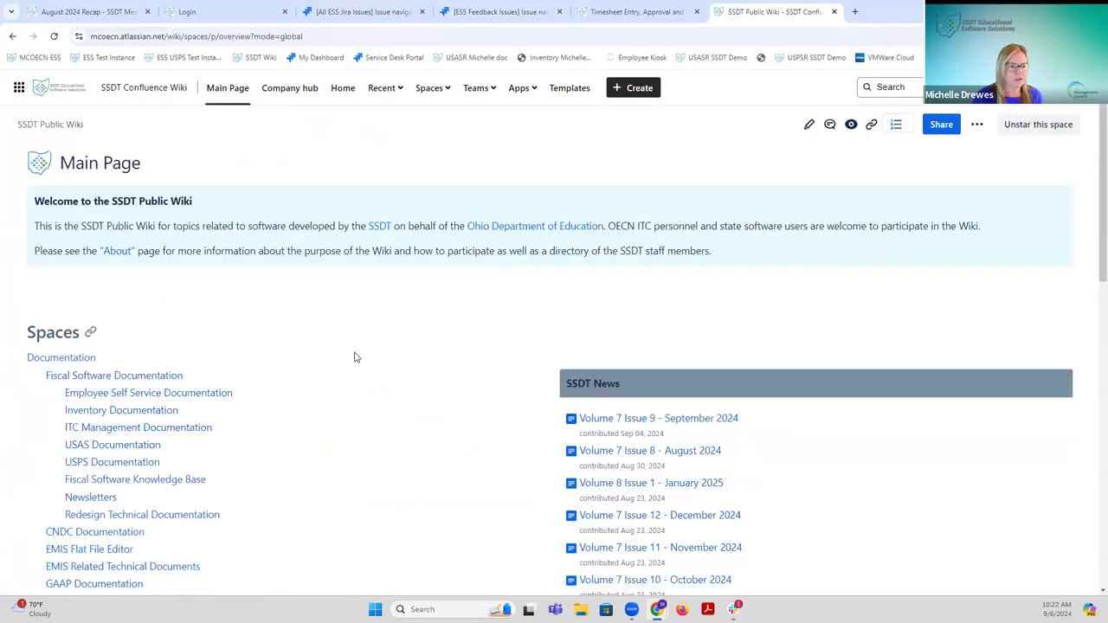
pyautogui.scroll(-6, 352, 360)
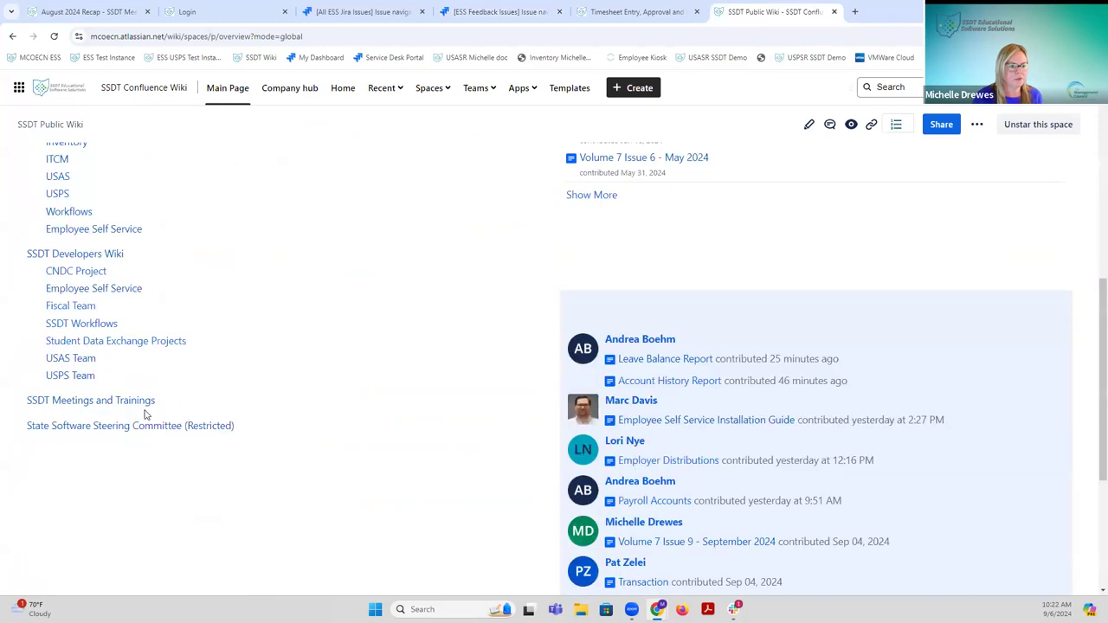
pyautogui.click(144, 408)
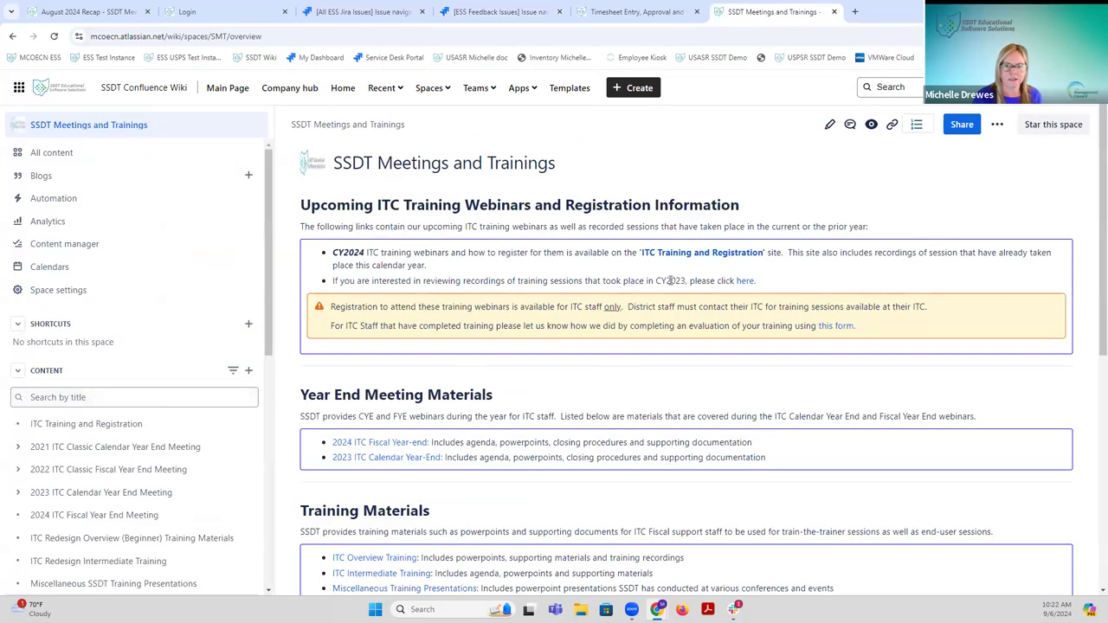
pyautogui.click(695, 256)
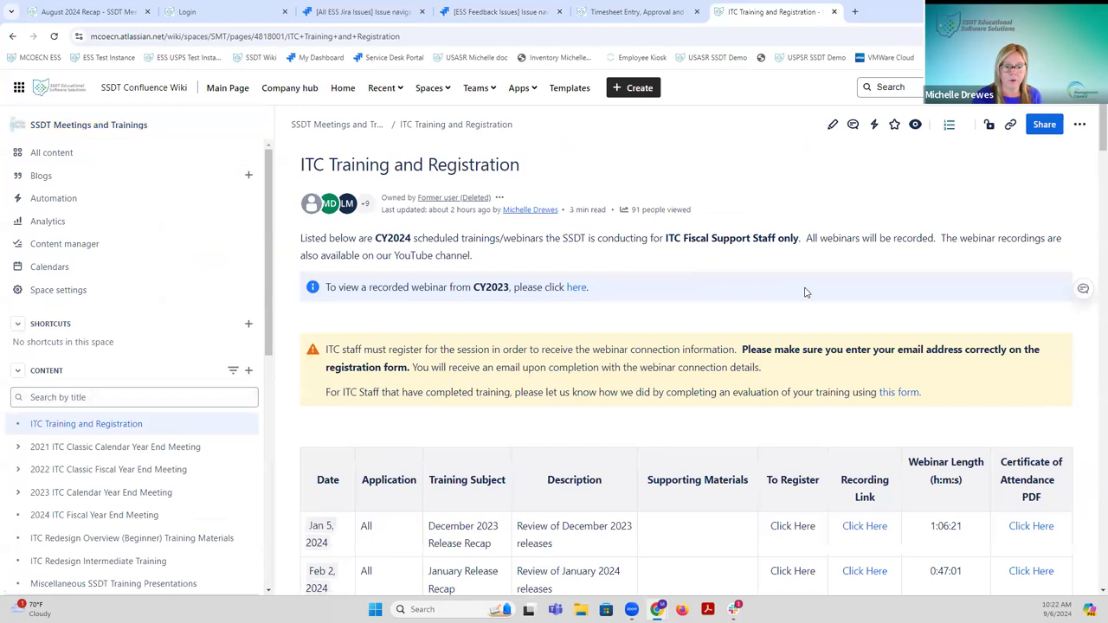
# Narrow the page tree sidebar and review the CY2024 training schedule around the August Release Recap and the sessions that follow it
pyautogui.scroll(-8, 805, 293)
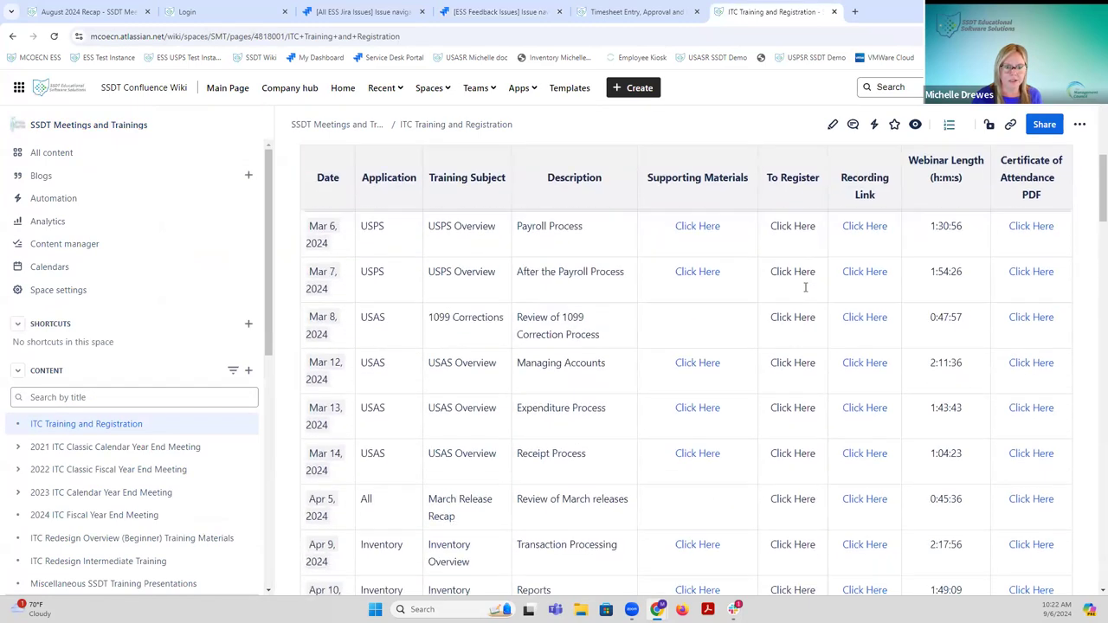
pyautogui.scroll(-10, 804, 292)
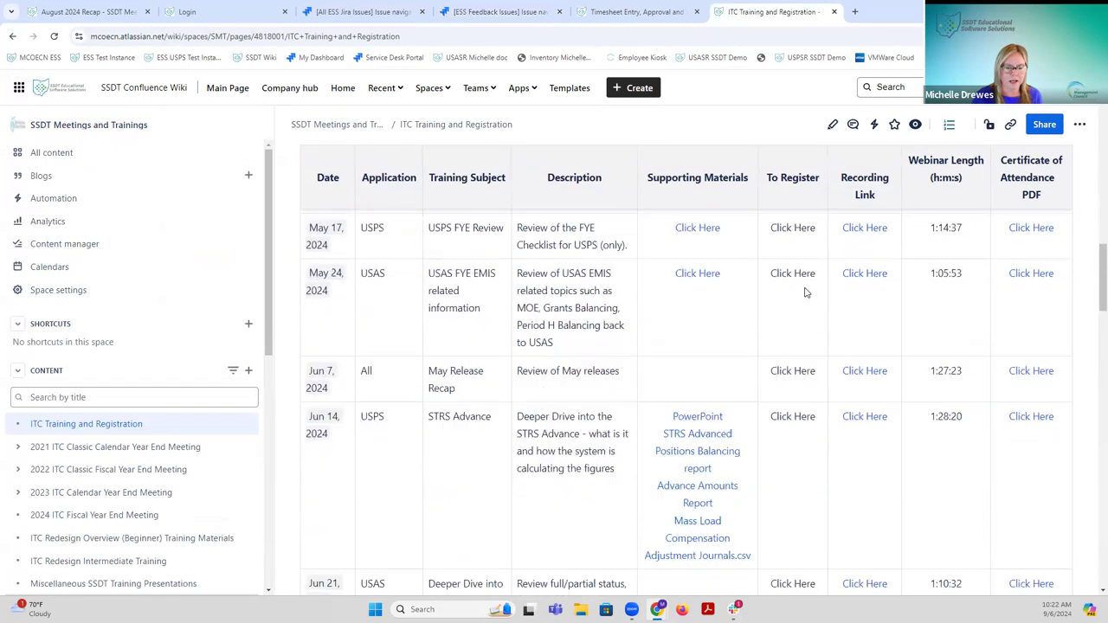
pyautogui.scroll(-6, 805, 293)
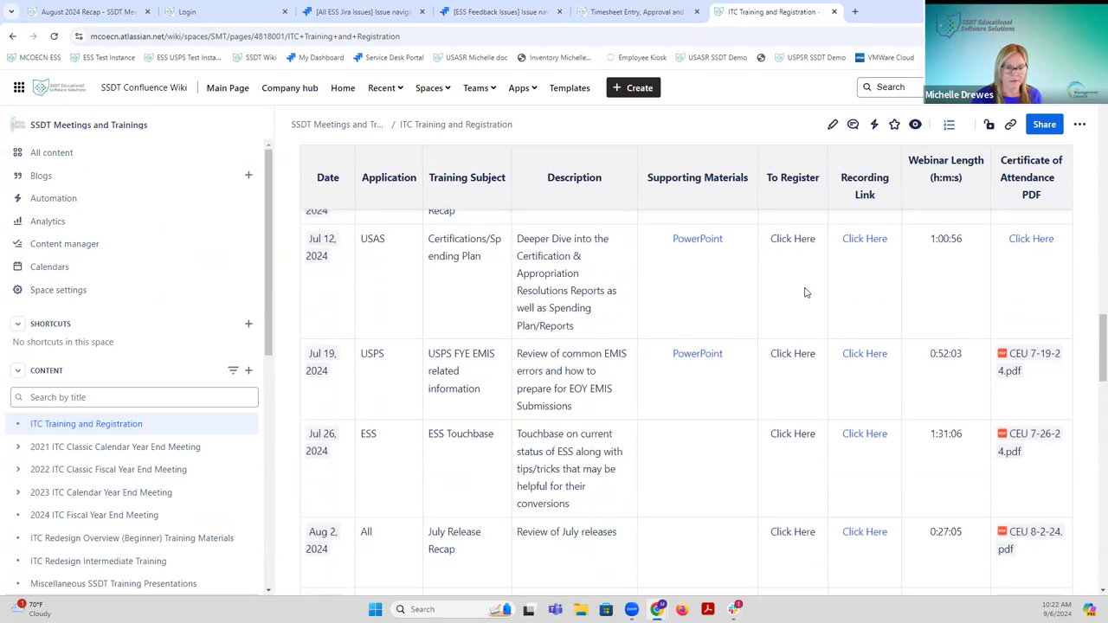
pyautogui.scroll(-10, 805, 293)
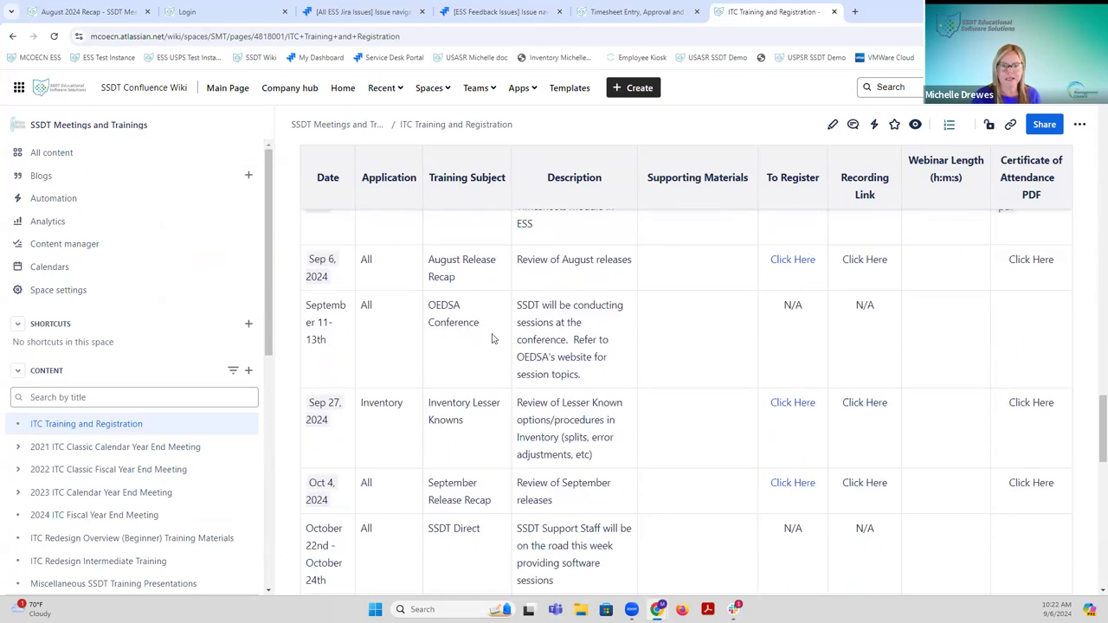
pyautogui.moveTo(271, 310); pyautogui.dragTo(205, 309)
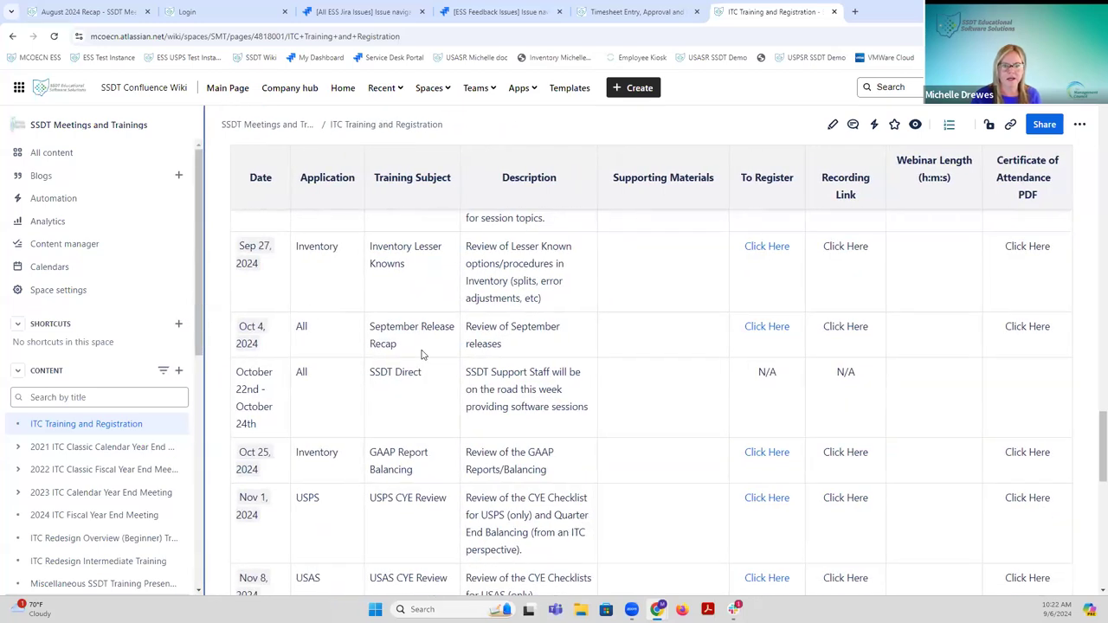
pyautogui.scroll(2, 490, 341)
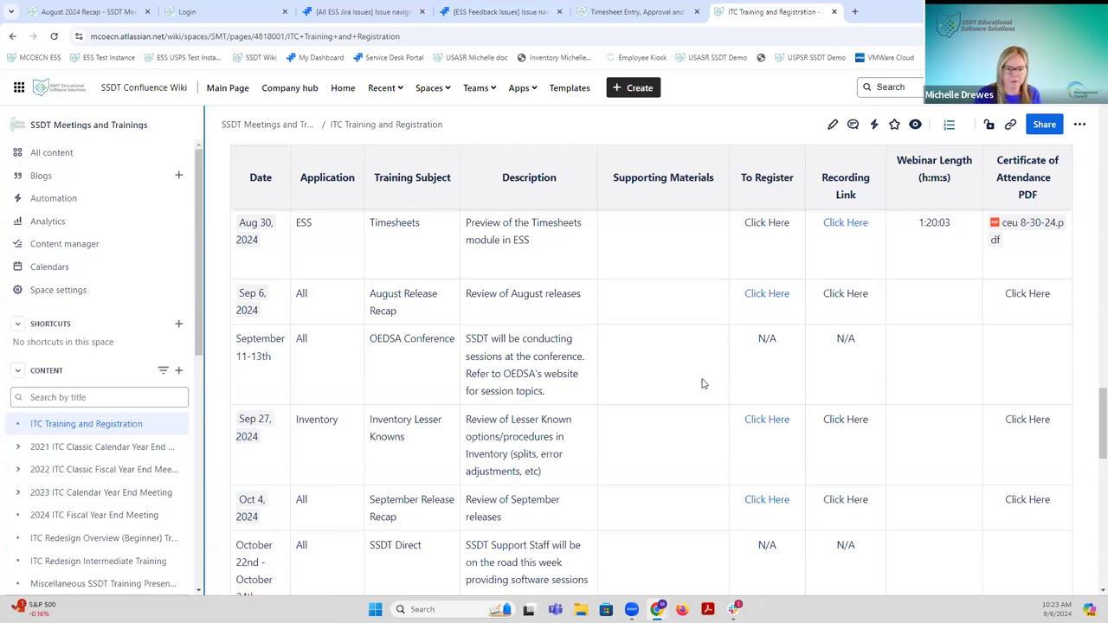
pyautogui.scroll(-1, 702, 384)
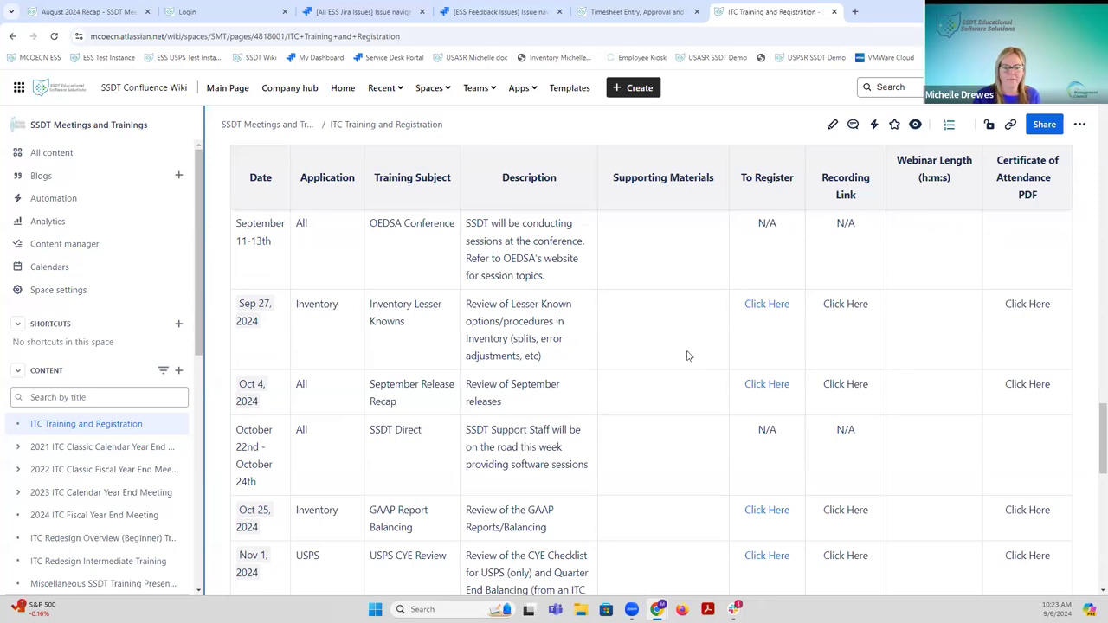
# Check the October and November entries in the training schedule and open the 2024 Fall SSDT Direct page from the page tree
pyautogui.scroll(-2, 688, 356)
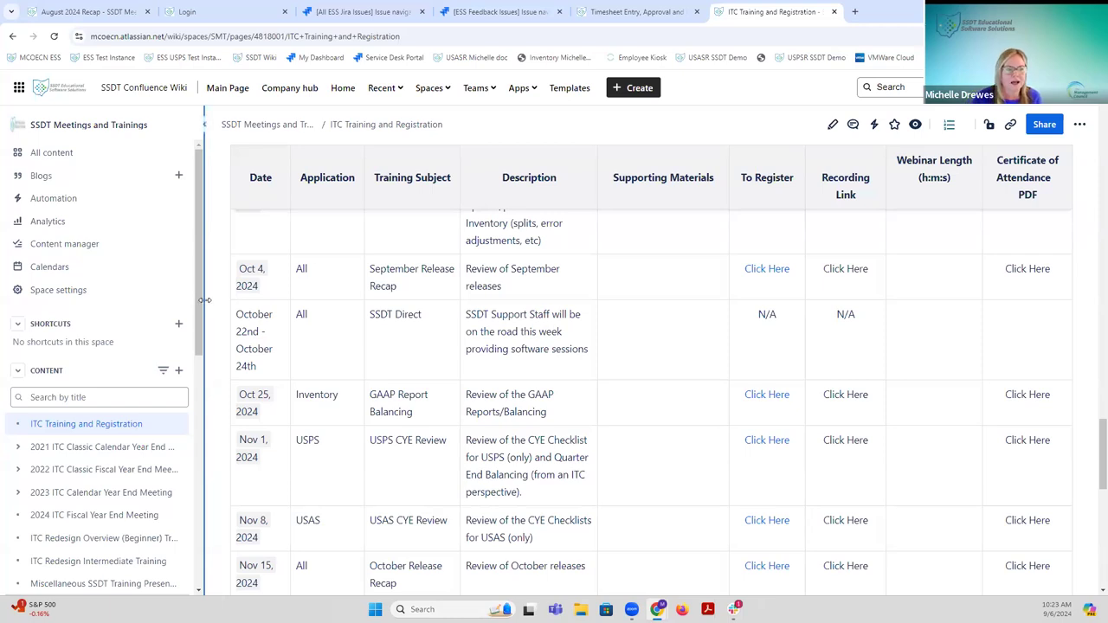
pyautogui.scroll(-8, 165, 528)
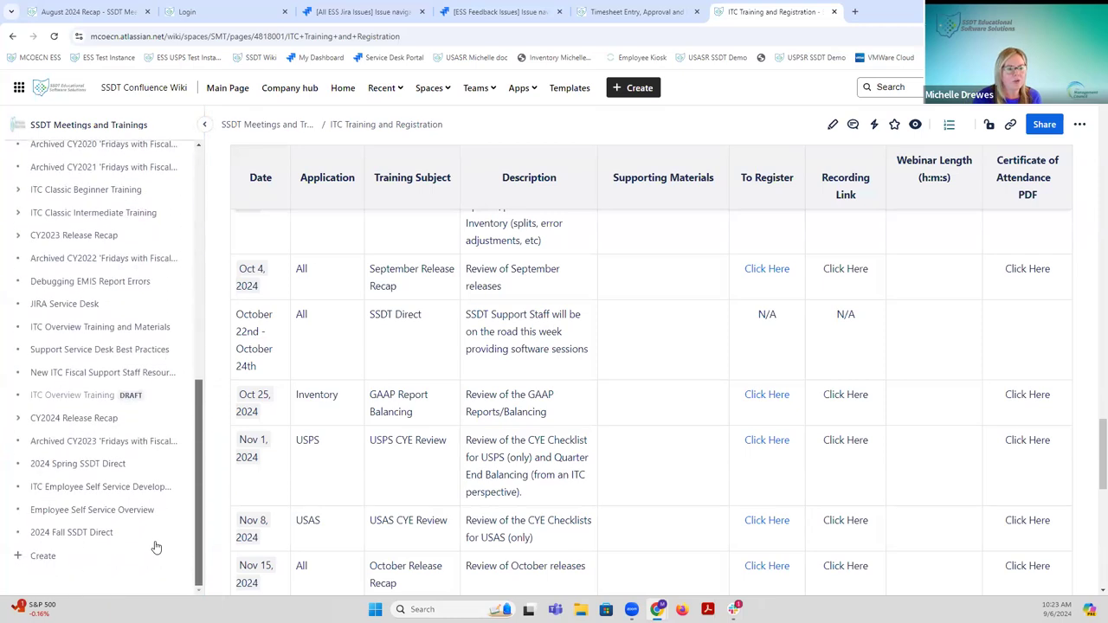
pyautogui.click(94, 535)
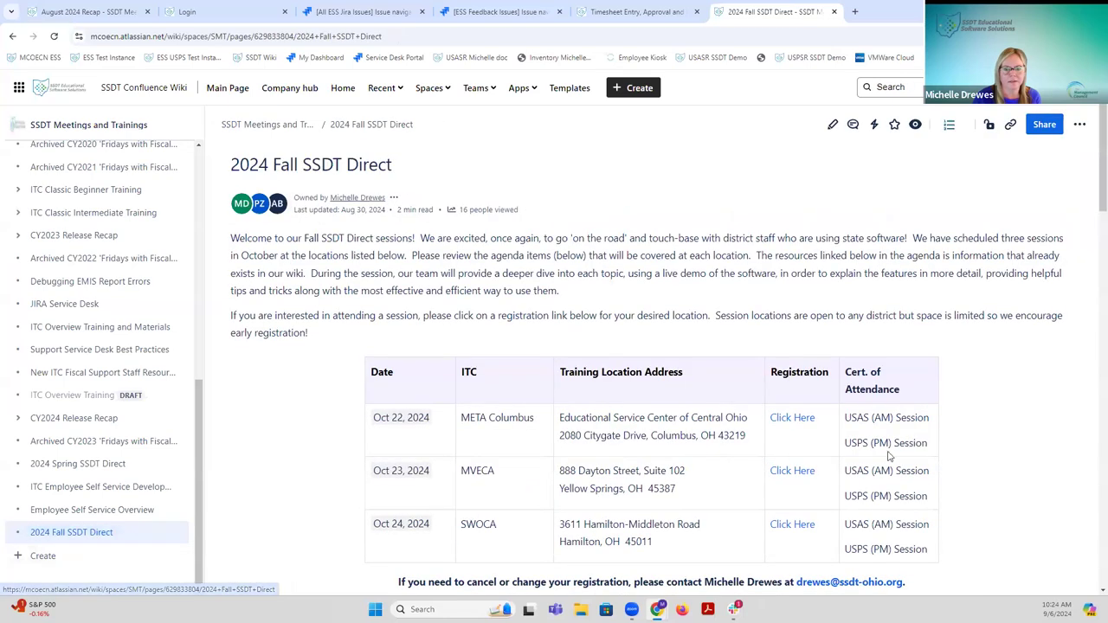
# Review the USAS and USPS session agendas on the 2024 Fall SSDT Direct page and return to the registration email instructions
pyautogui.scroll(-9, 884, 457)
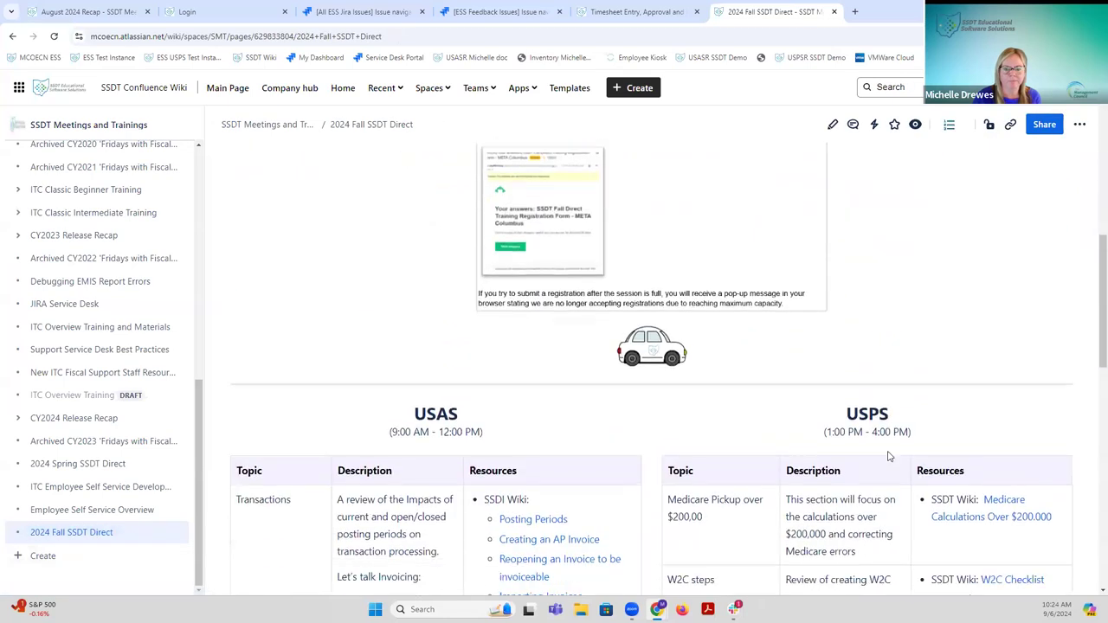
pyautogui.scroll(-3, 888, 456)
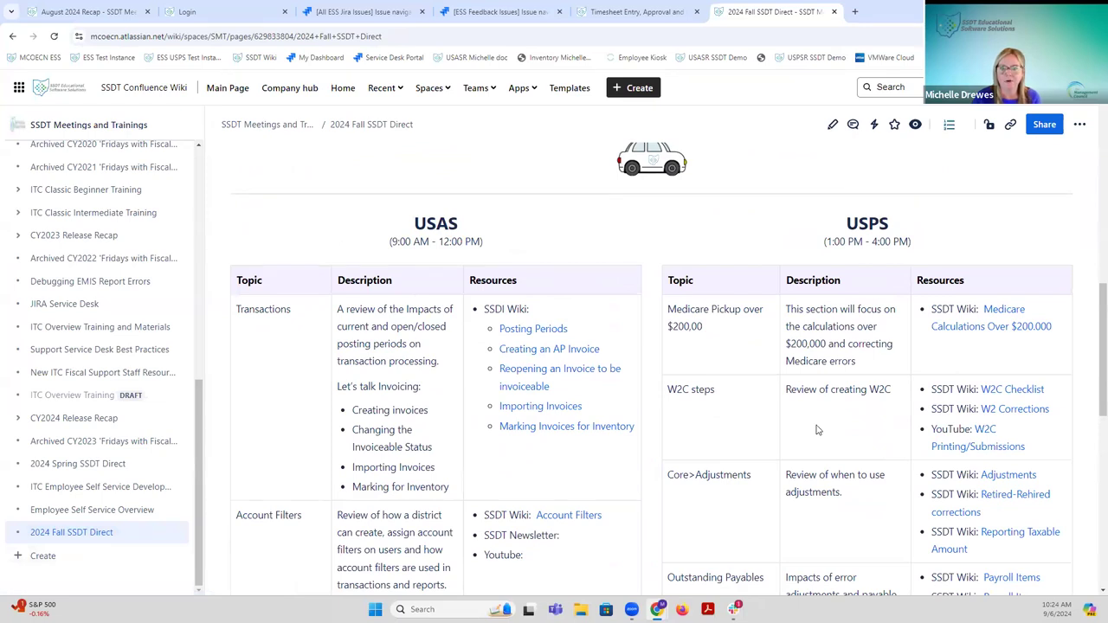
pyautogui.scroll(-1, 966, 443)
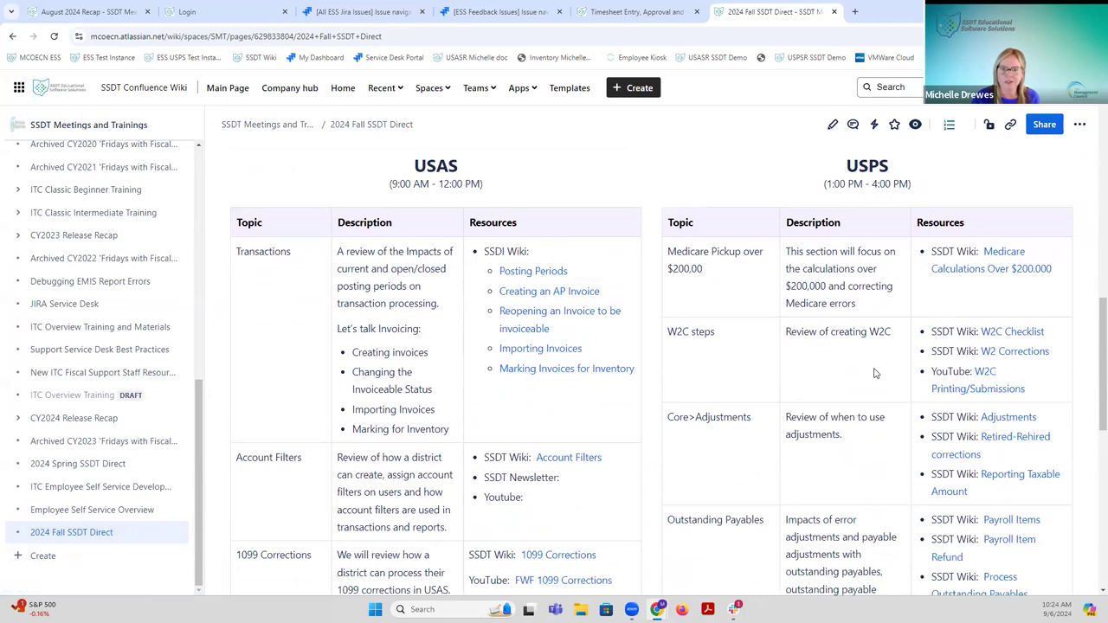
pyautogui.scroll(10, 874, 374)
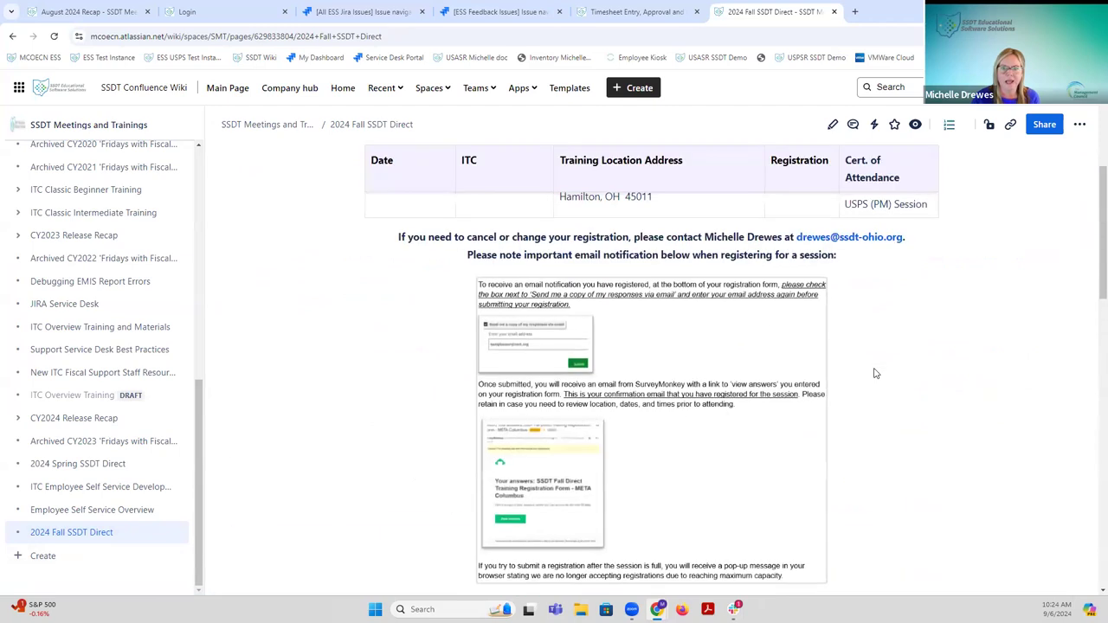